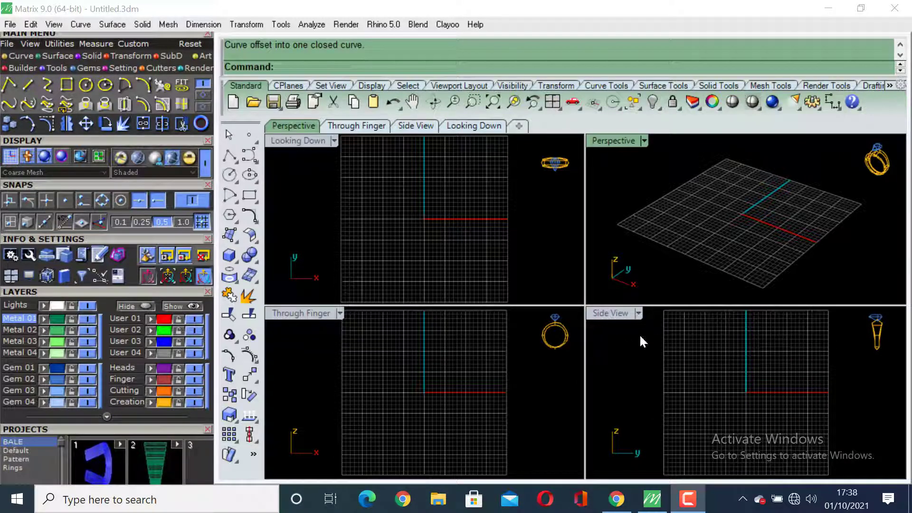
Draw a 10 mm diameter circle centred on the origin in the Side View
{"action": "double_click", "coordinate": [615, 315]}
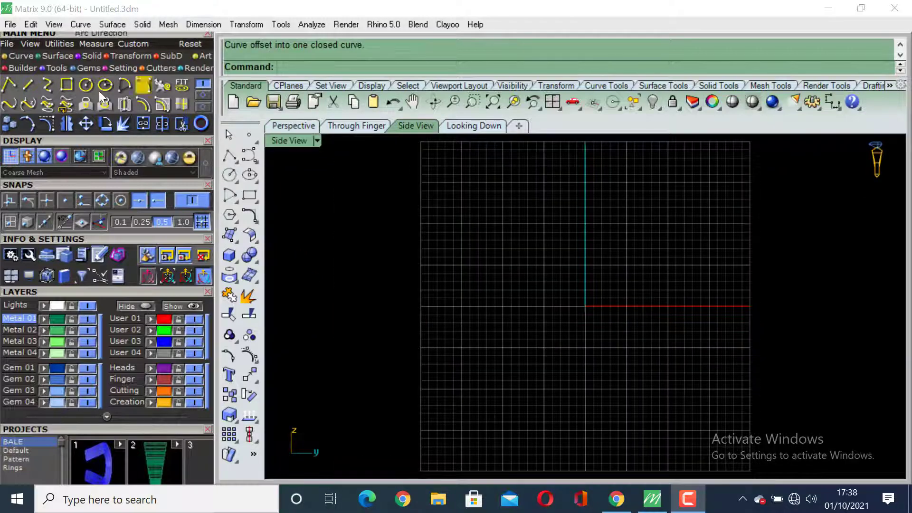
{"action": "left_click", "coordinate": [86, 85]}
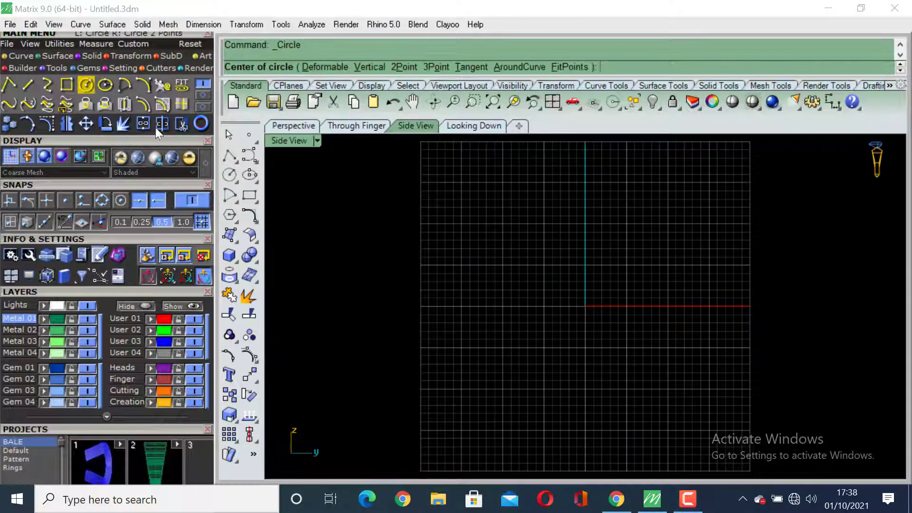
{"action": "left_click", "coordinate": [585, 306]}
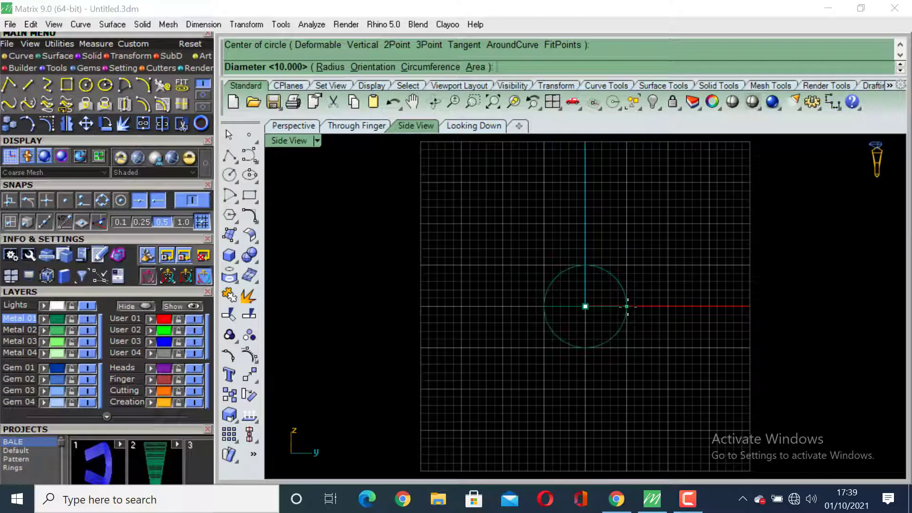
{"action": "left_click", "coordinate": [627, 306]}
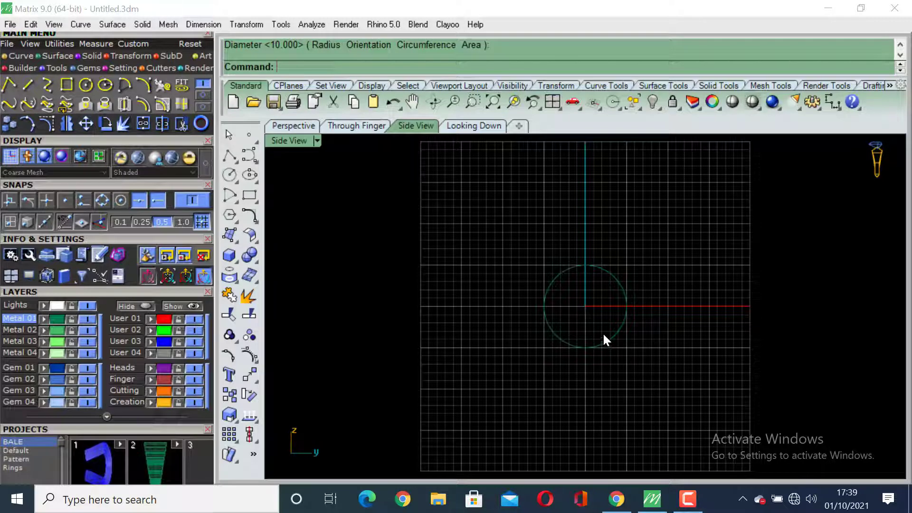
{"action": "left_click", "coordinate": [567, 274]}
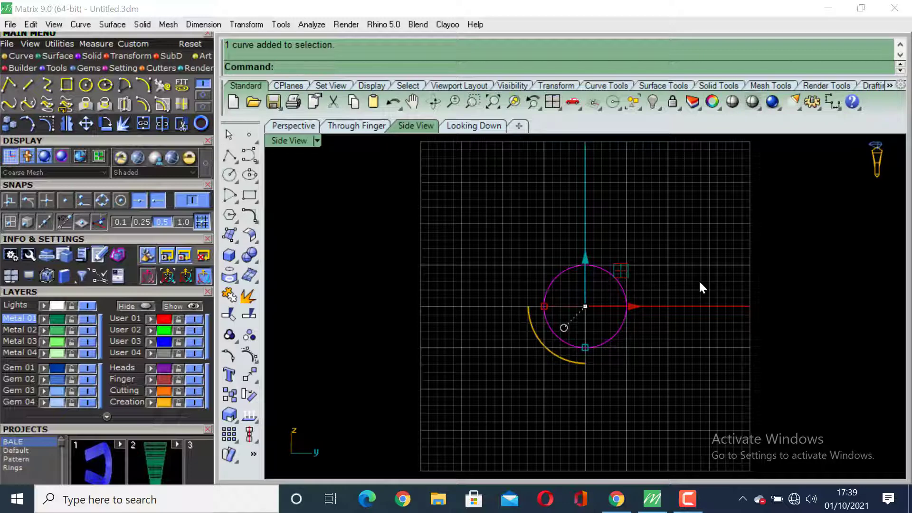
{"action": "key", "text": "Escape"}
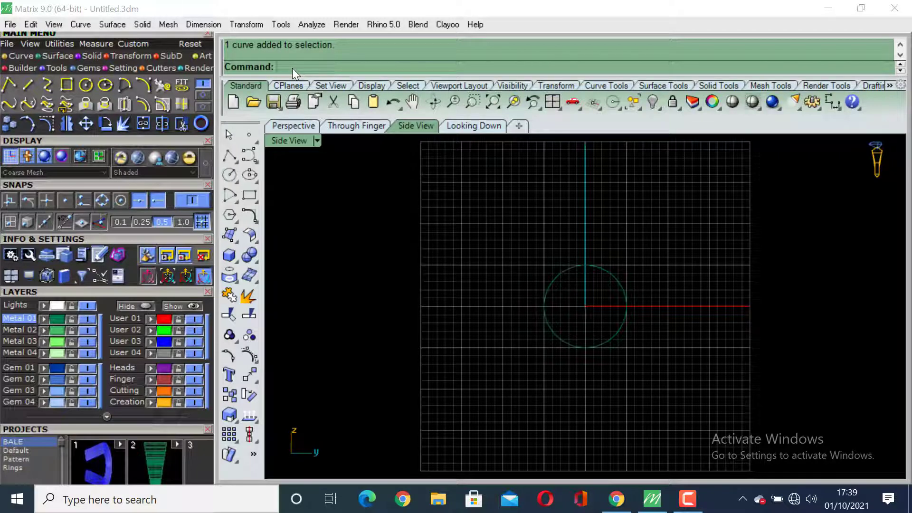
Show the circle's edit points and move the three on the negative Y side outward by about 2.5 mm
{"action": "left_click", "coordinate": [229, 357]}
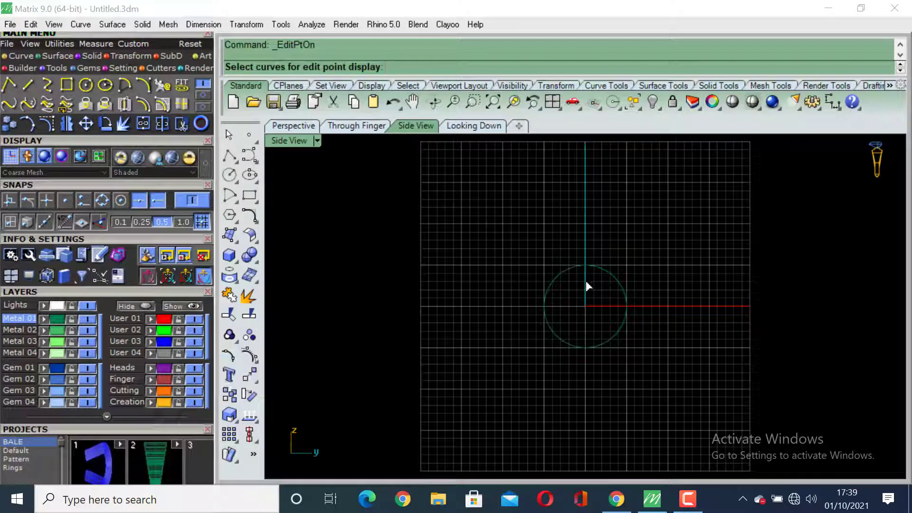
{"action": "left_click", "coordinate": [570, 270]}
{"action": "key", "text": "Return"}
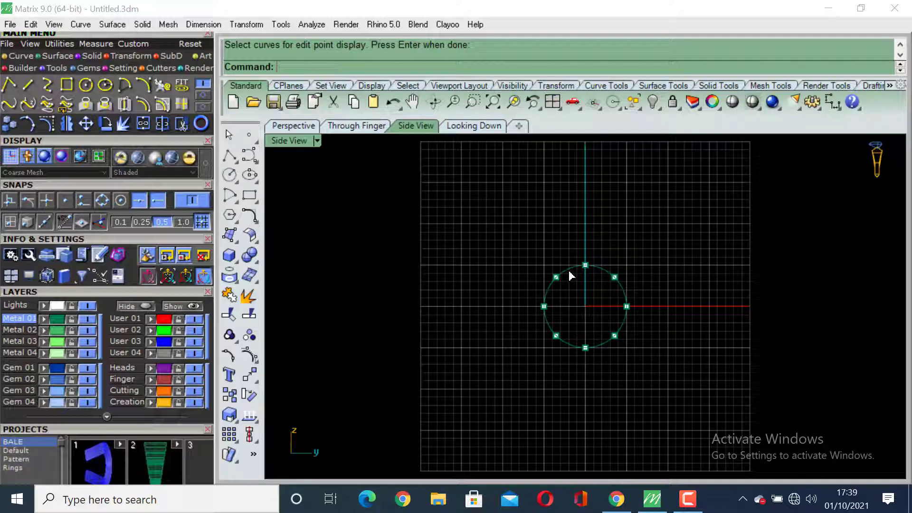
{"action": "left_click_drag", "start_coordinate": [519, 236], "coordinate": [569, 372]}
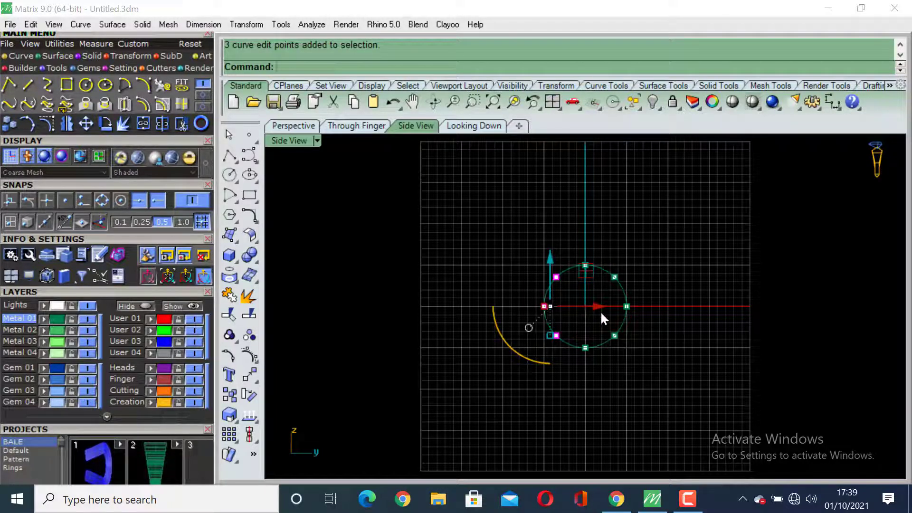
{"action": "key", "text": "Escape"}
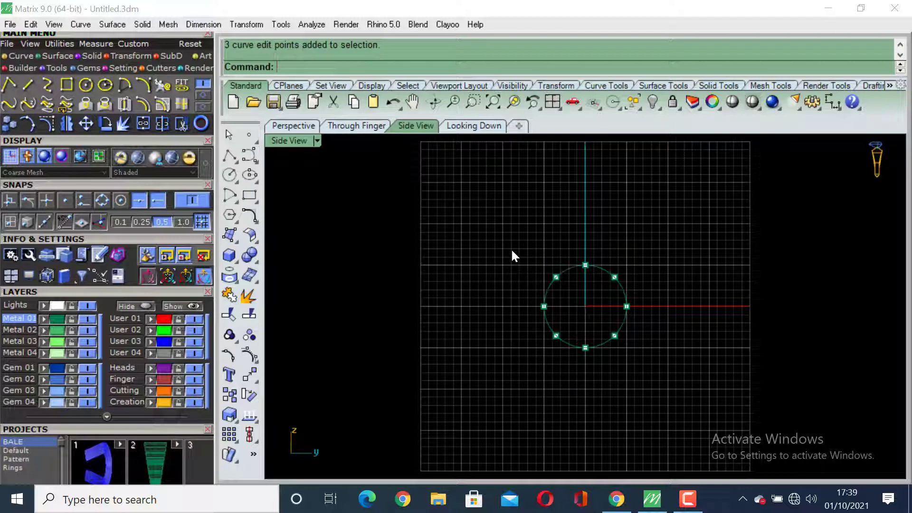
{"action": "left_click_drag", "start_coordinate": [512, 249], "coordinate": [574, 360]}
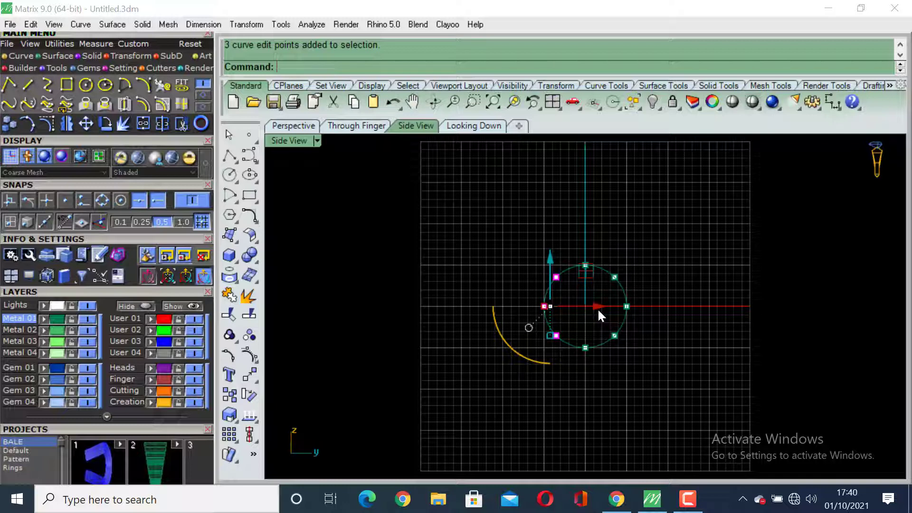
{"action": "left_click_drag", "start_coordinate": [598, 311], "coordinate": [579, 315]}
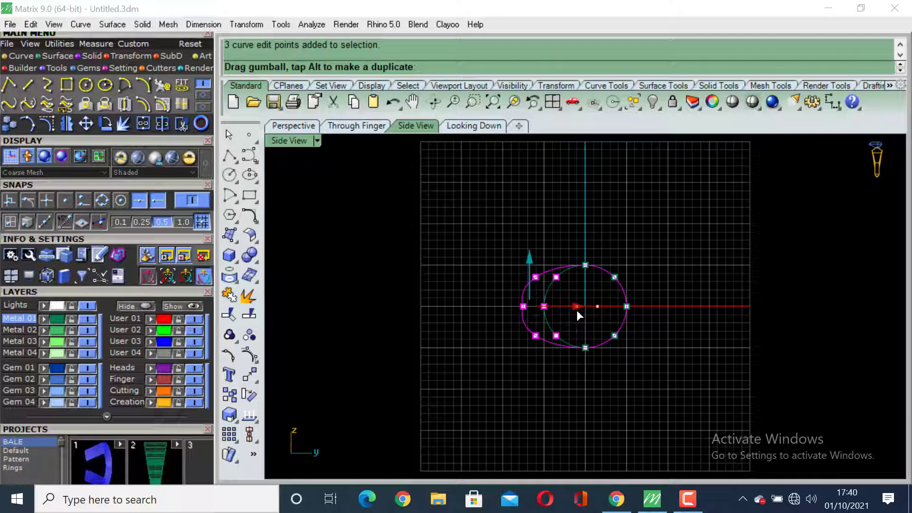
{"action": "left_click_drag", "start_coordinate": [578, 312], "coordinate": [578, 312]}
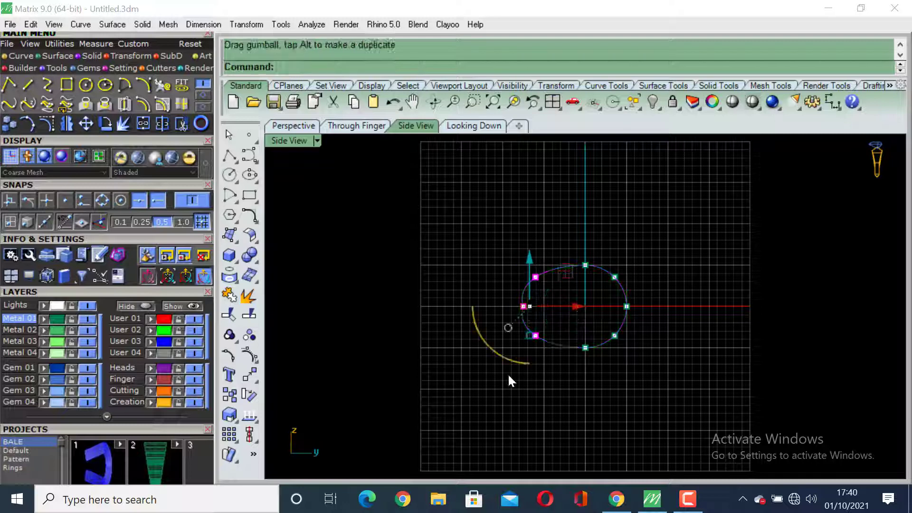
{"action": "left_click", "coordinate": [517, 393]}
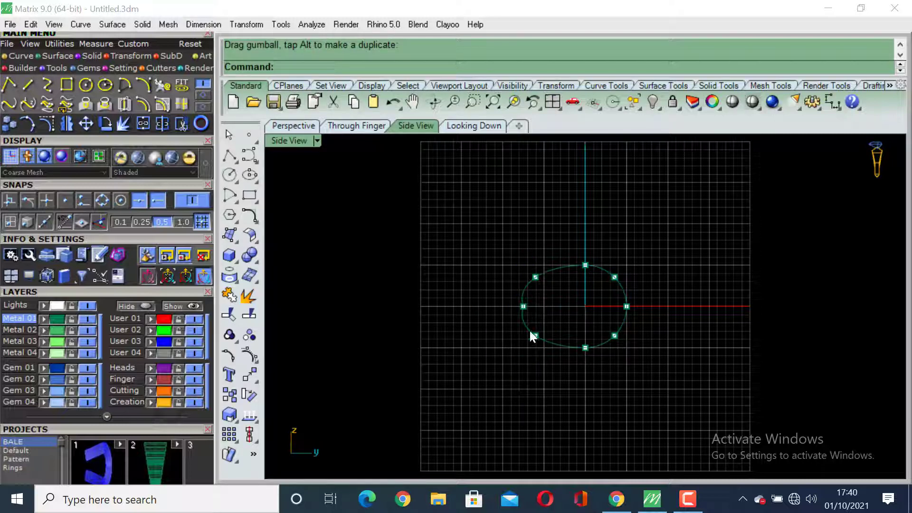
Pull the outermost negative-Y edit point about 2.5 mm further out to form a teardrop tip, and hide the edit points
{"action": "left_click_drag", "start_coordinate": [503, 294], "coordinate": [560, 325]}
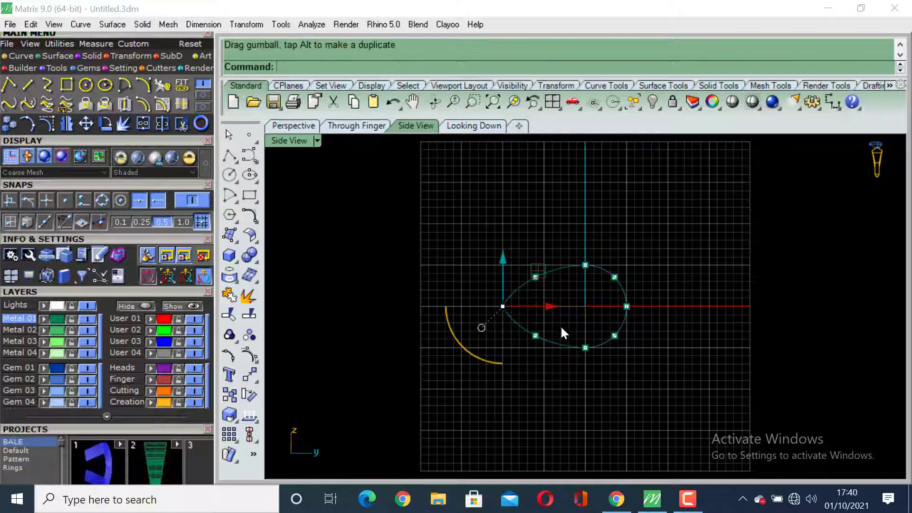
{"action": "key", "text": "Escape"}
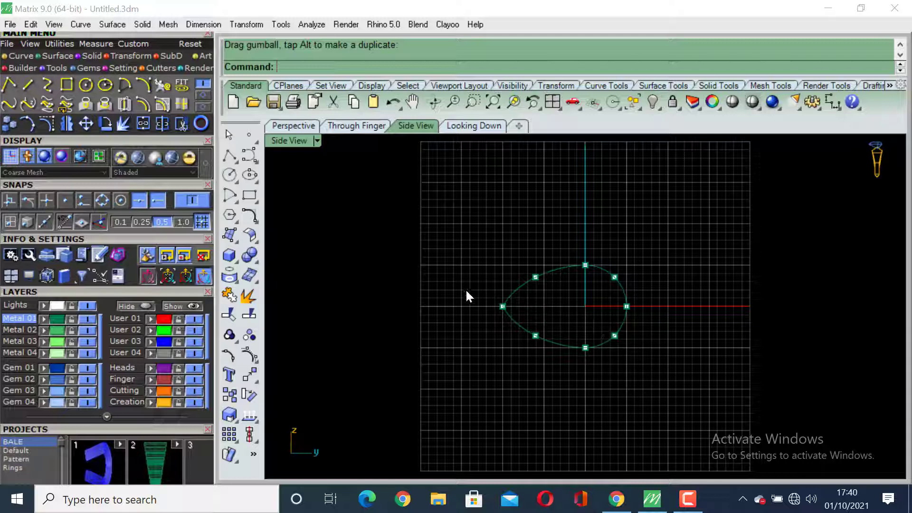
{"action": "key", "text": "Escape"}
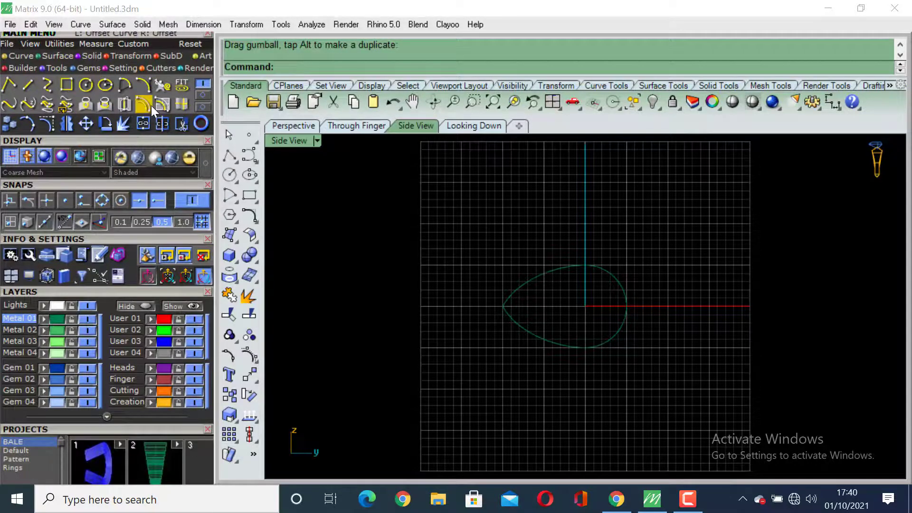
Draw a vertical line about 10 mm long across the teardrop near its tip, about 8 mm from the origin
{"action": "type", "text": "Line"}
{"action": "key", "text": "Return"}
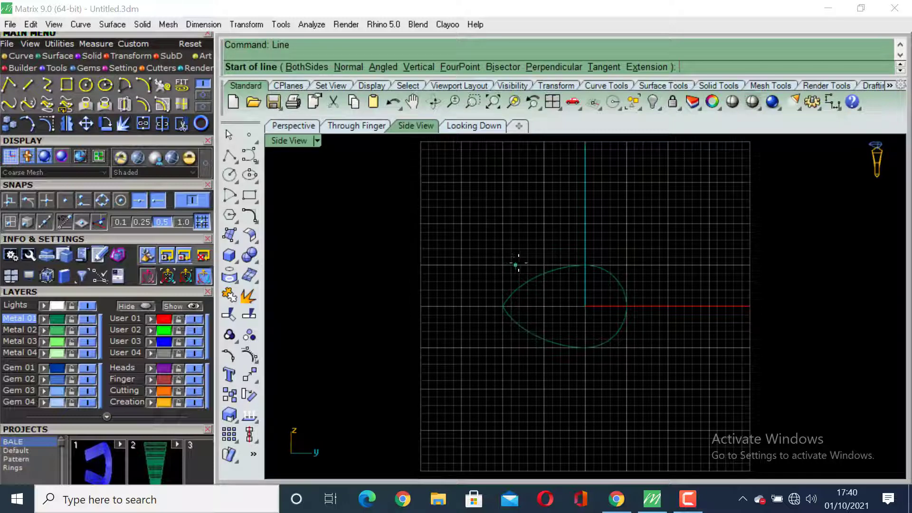
{"action": "left_click", "coordinate": [520, 265]}
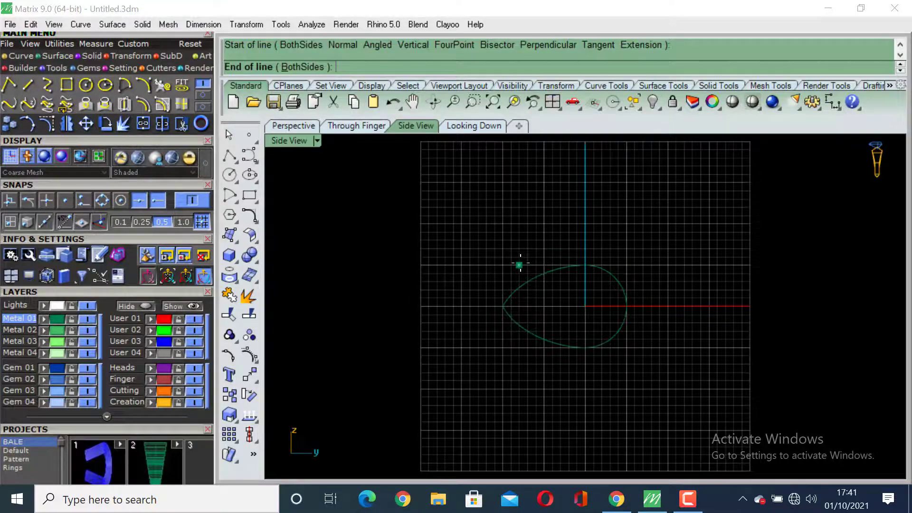
{"action": "left_click", "coordinate": [520, 347]}
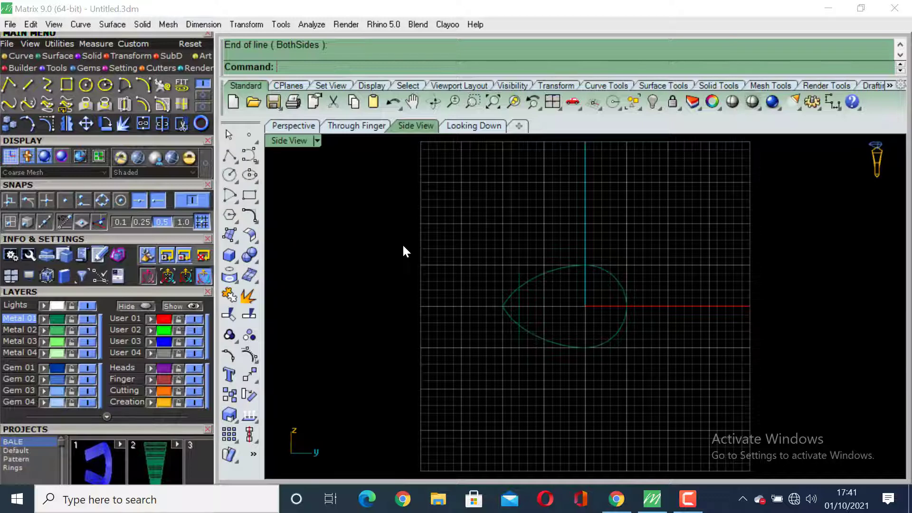
{"action": "type", "text": "Line"}
{"action": "key", "text": "Return"}
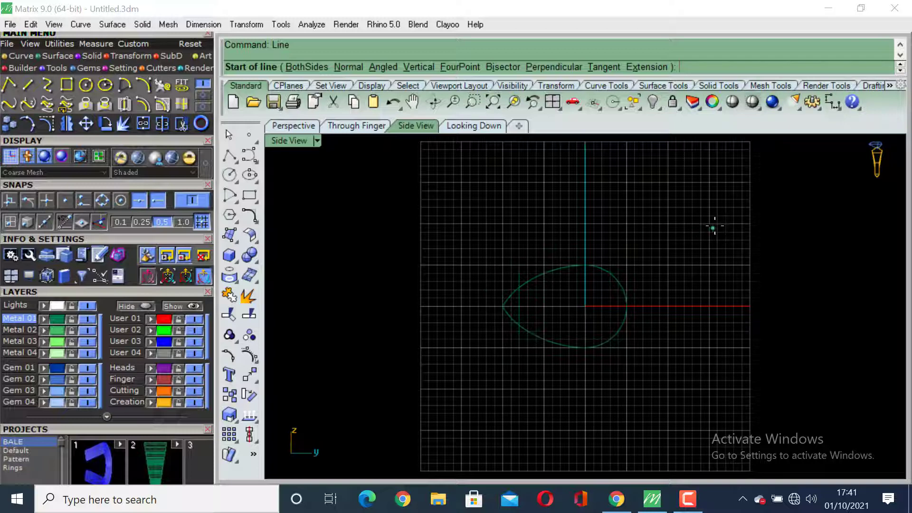
{"action": "key", "text": "Escape"}
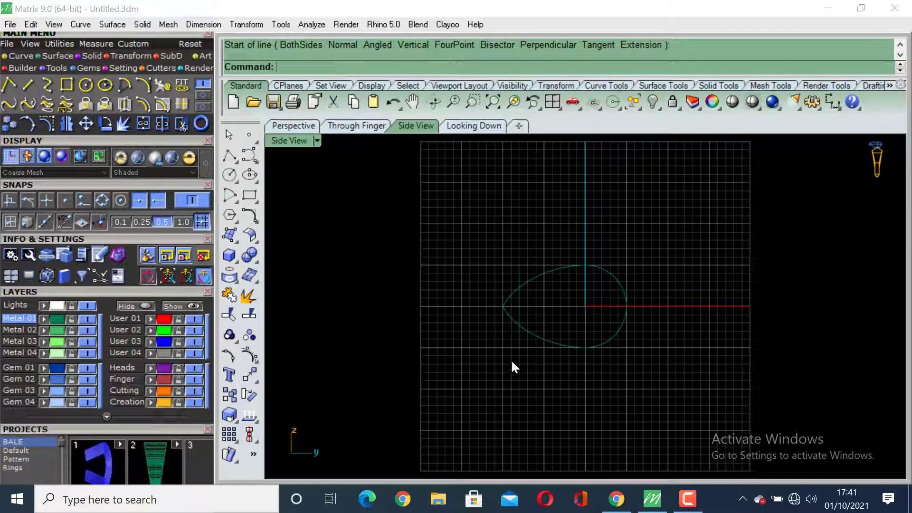
Trim off the teardrop's pointed tip using the vertical line as the cutting object
{"action": "type", "text": "Trim"}
{"action": "key", "text": "Return"}
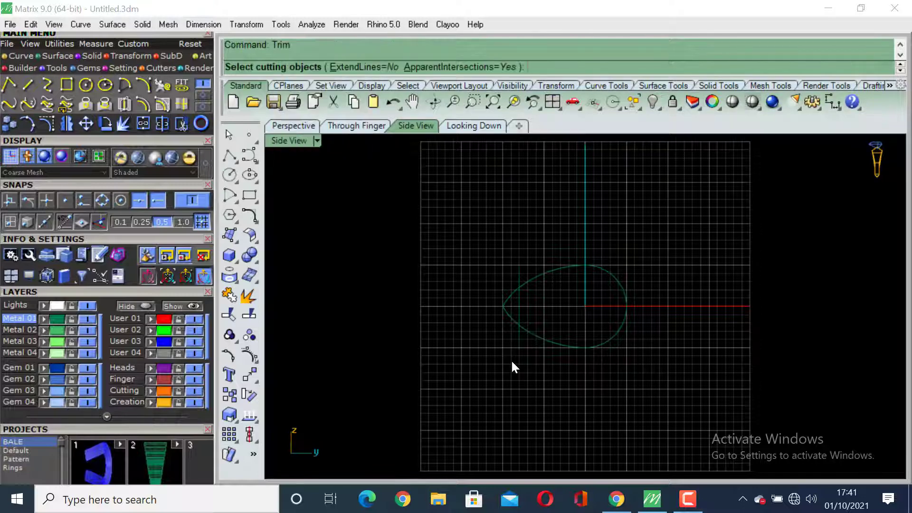
{"action": "left_click", "coordinate": [519, 302]}
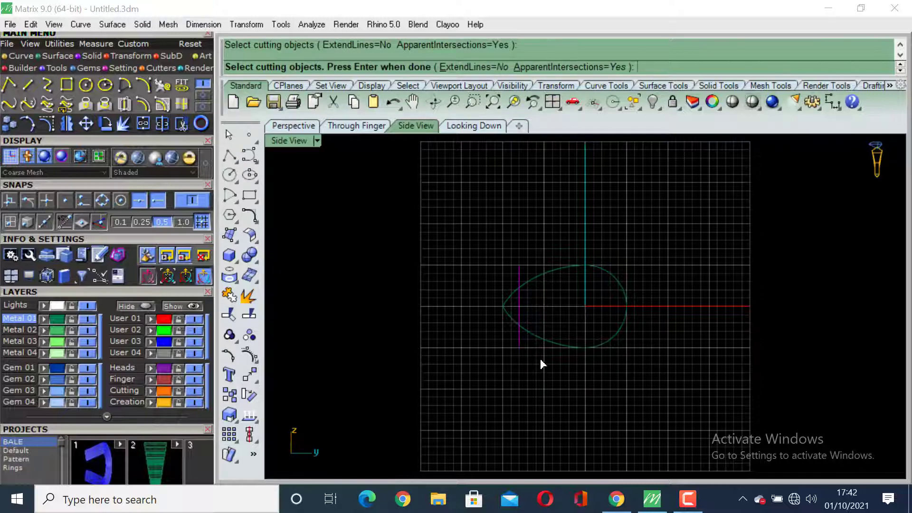
{"action": "key", "text": "Return"}
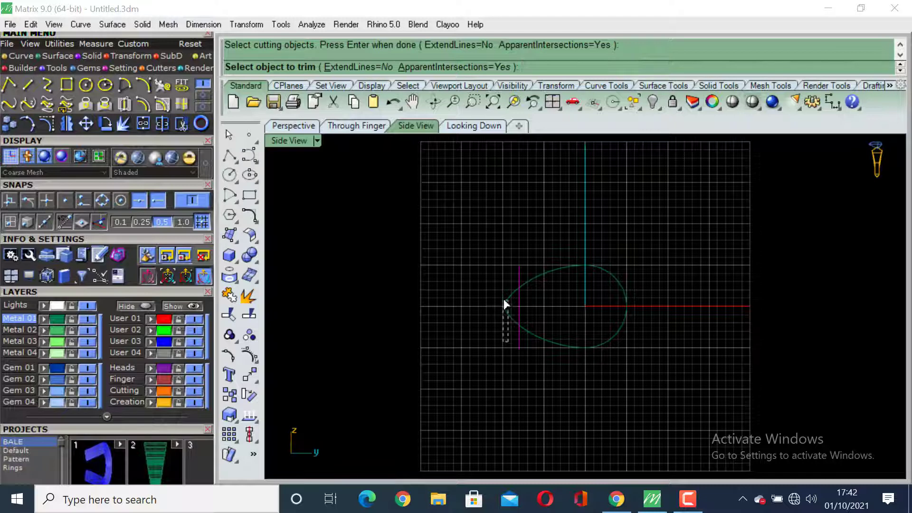
{"action": "left_click", "coordinate": [503, 271]}
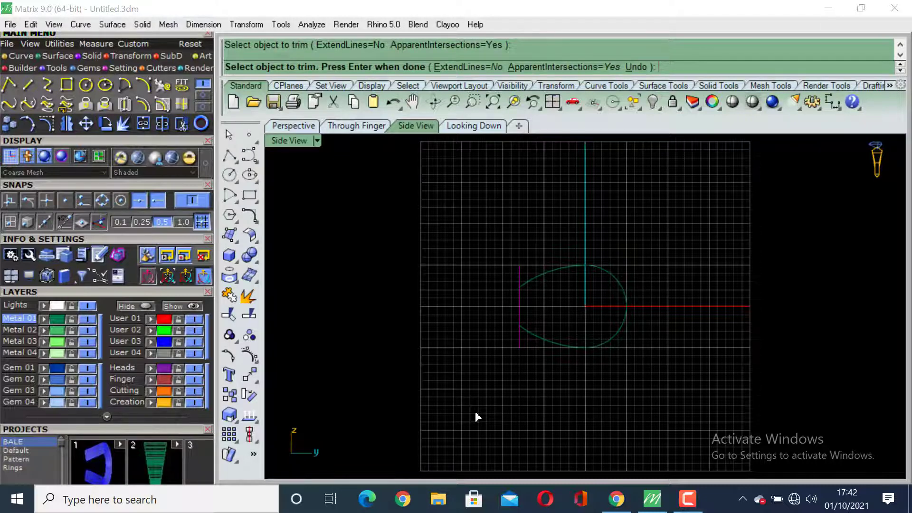
{"action": "key", "text": "Return"}
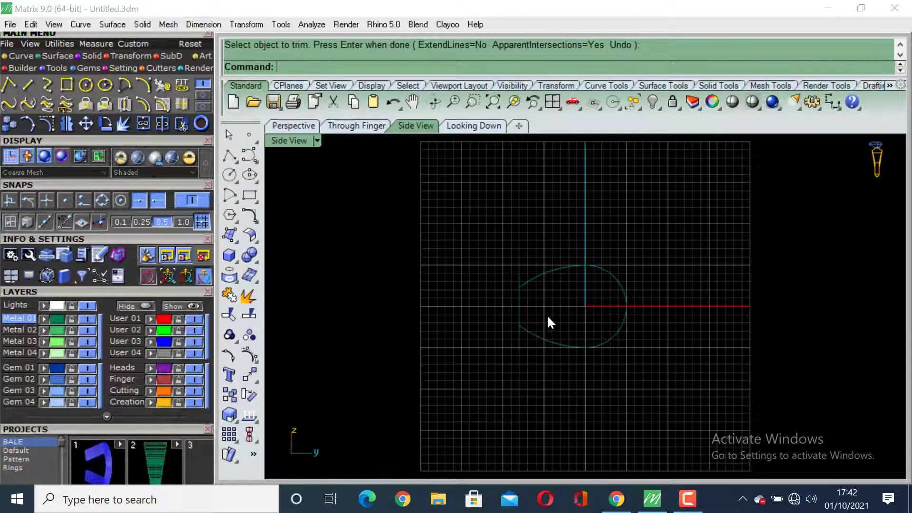
Delete the vertical cutting line, leaving only the open teardrop curve
{"action": "left_click", "coordinate": [520, 305]}
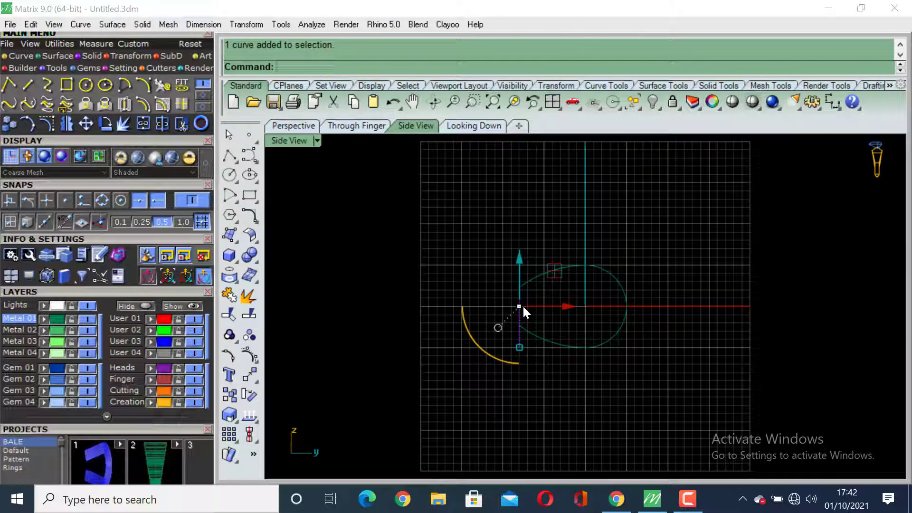
{"action": "key", "text": "Delete"}
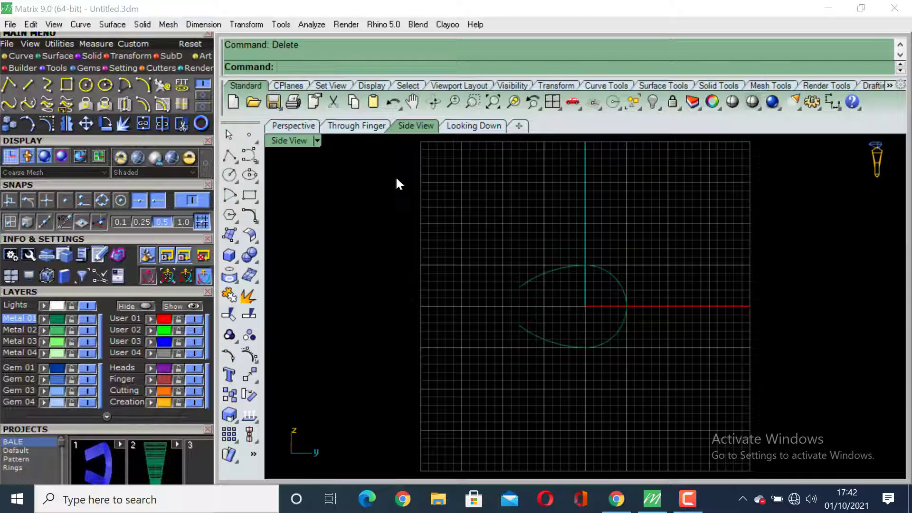
{"action": "type", "text": "Del"}
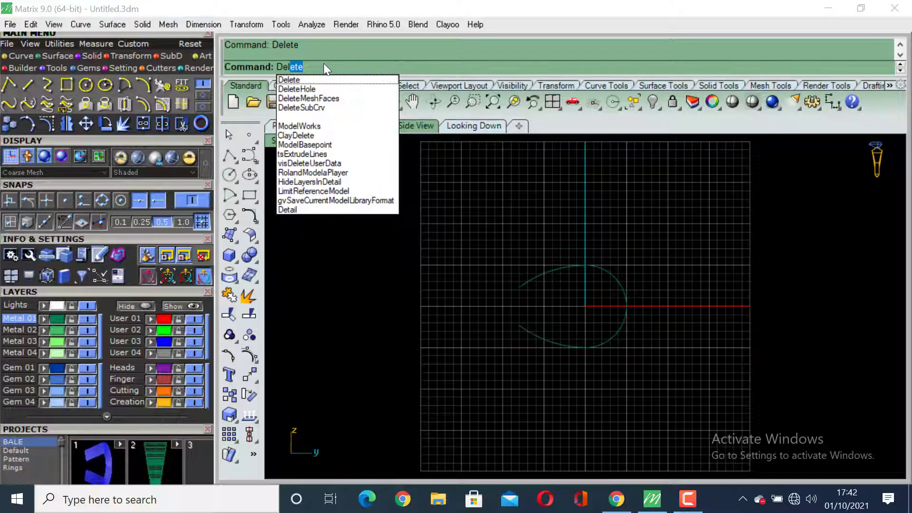
{"action": "key", "text": "Return"}
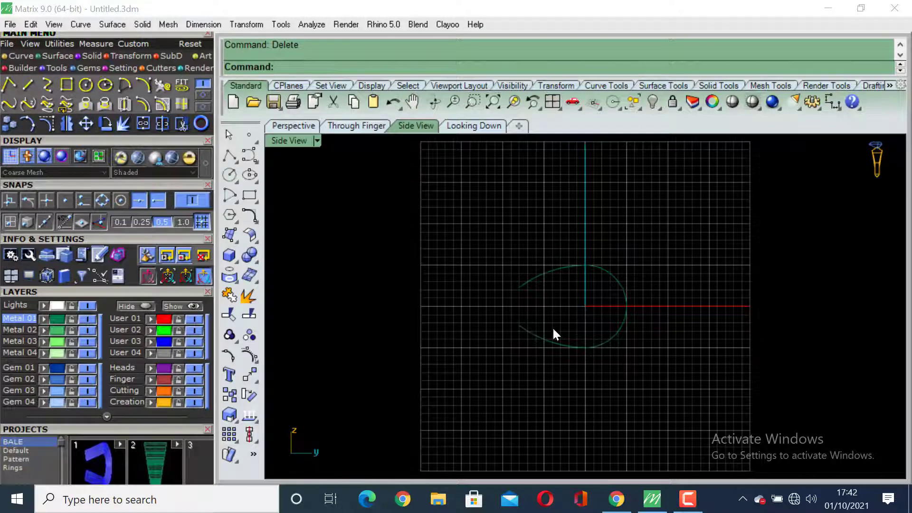
Turn the Gumball off, leaving the open teardrop curve unselected
{"action": "left_click", "coordinate": [550, 272]}
{"action": "left_click", "coordinate": [665, 290]}
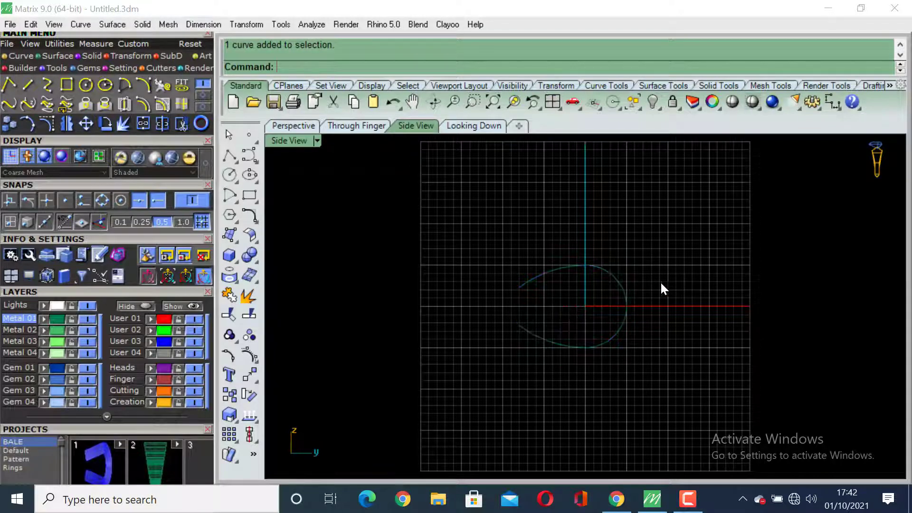
{"action": "left_click", "coordinate": [535, 282]}
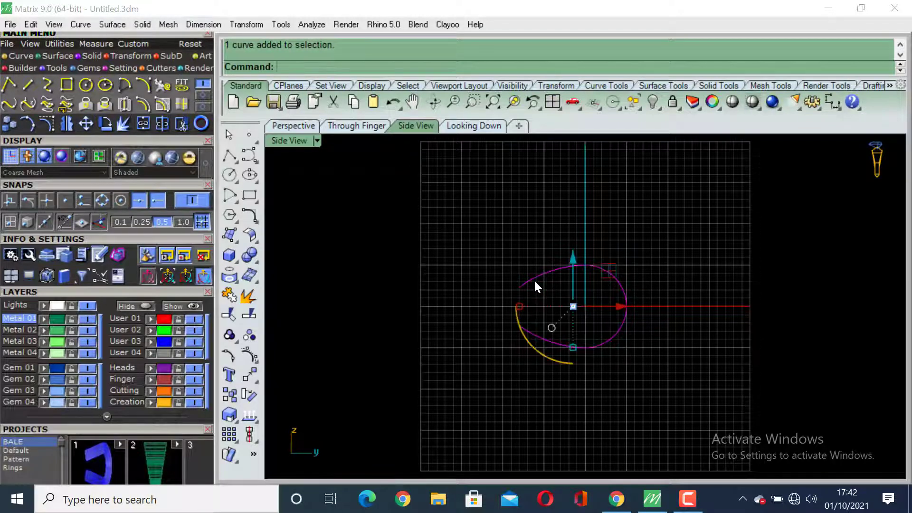
{"action": "key", "text": "Escape"}
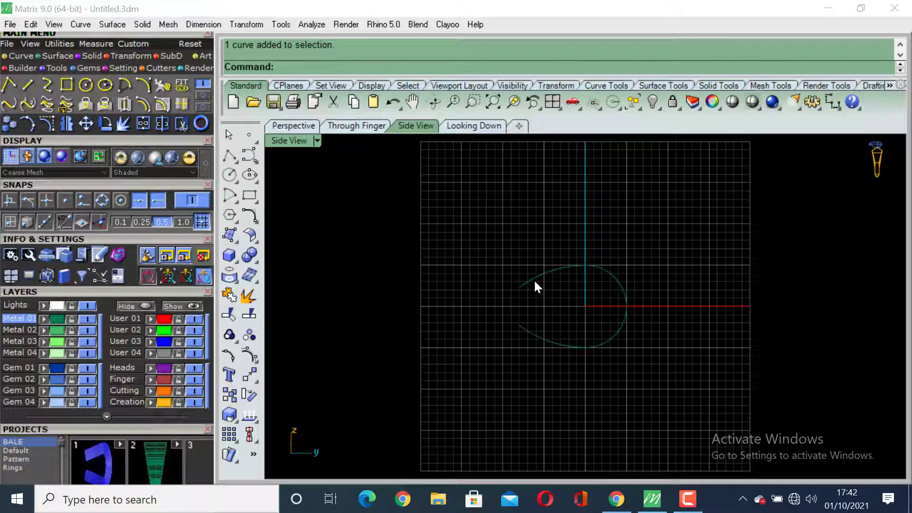
{"action": "type", "text": "Gumball"}
{"action": "key", "text": "Return"}
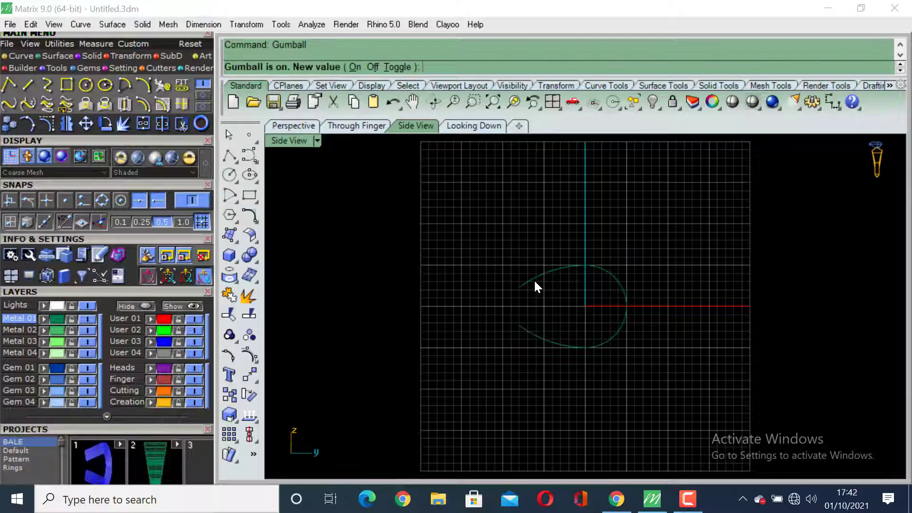
{"action": "left_click", "coordinate": [373, 67]}
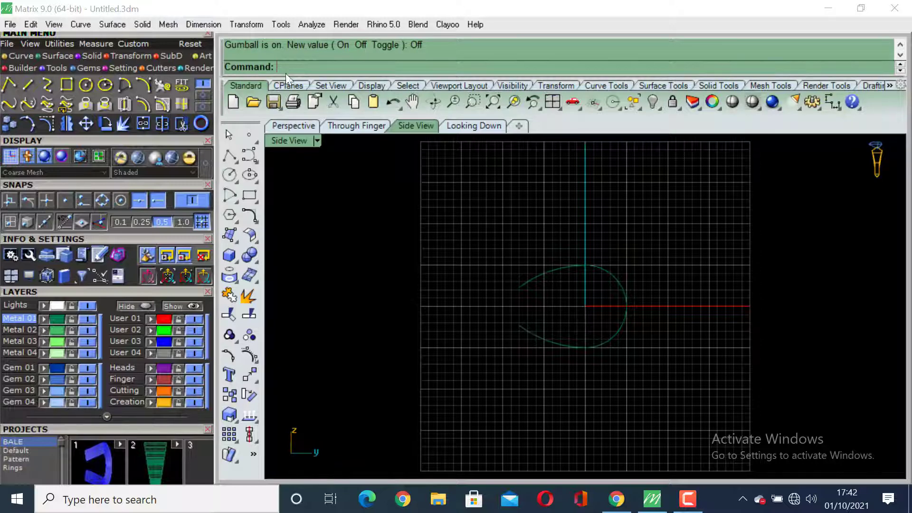
Offset the open teardrop curve inward by 1.25 mm with sharp corners and round end caps
{"action": "type", "text": "Offset"}
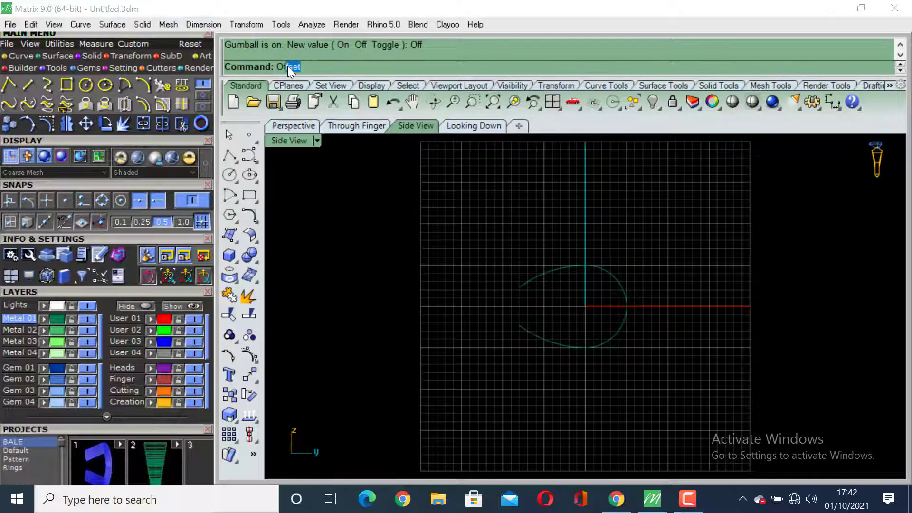
{"action": "key", "text": "Return"}
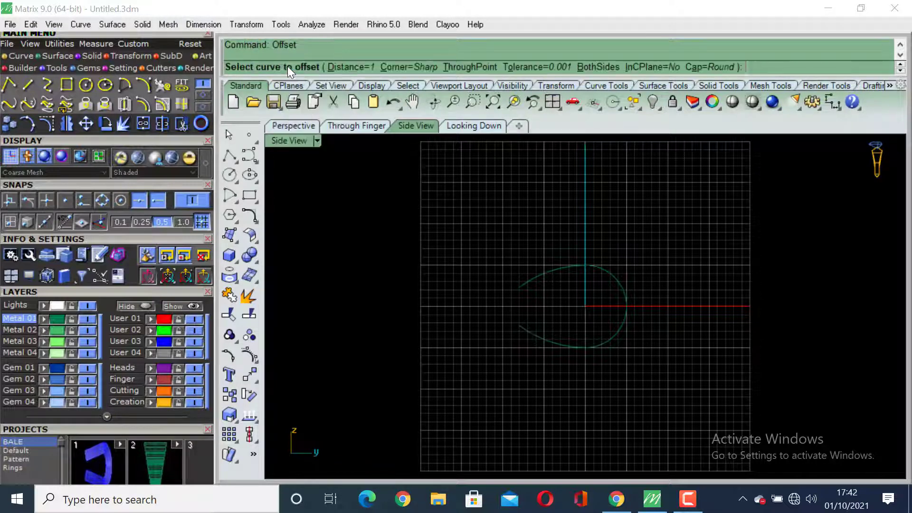
{"action": "left_click", "coordinate": [554, 269]}
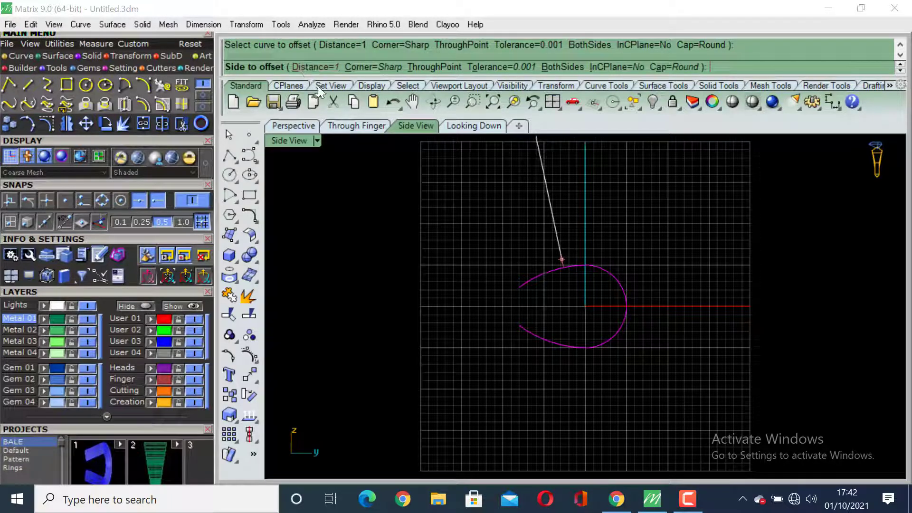
{"action": "left_click", "coordinate": [311, 68]}
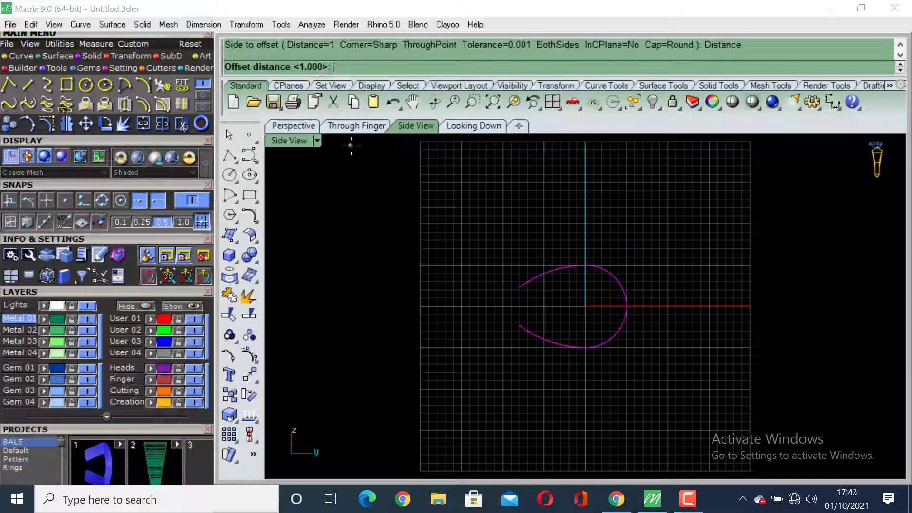
{"action": "type", "text": "1.25"}
{"action": "key", "text": "Return"}
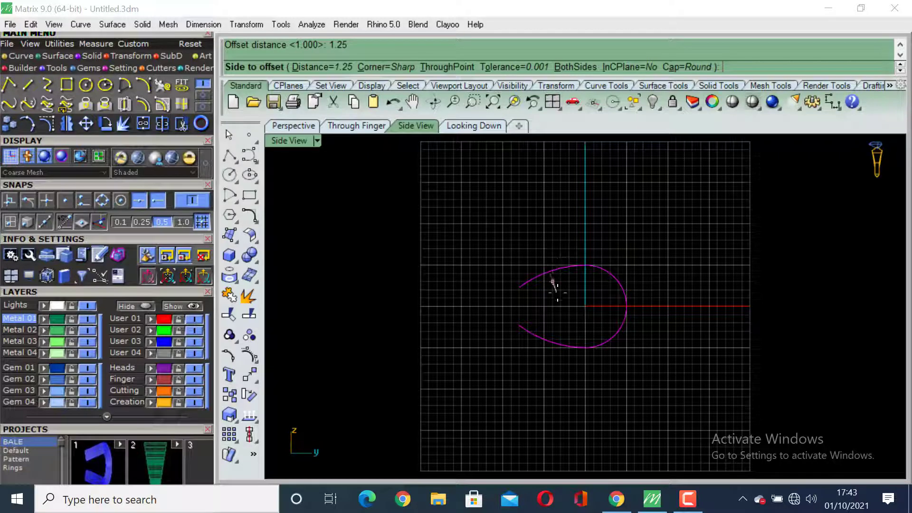
{"action": "left_click", "coordinate": [555, 284]}
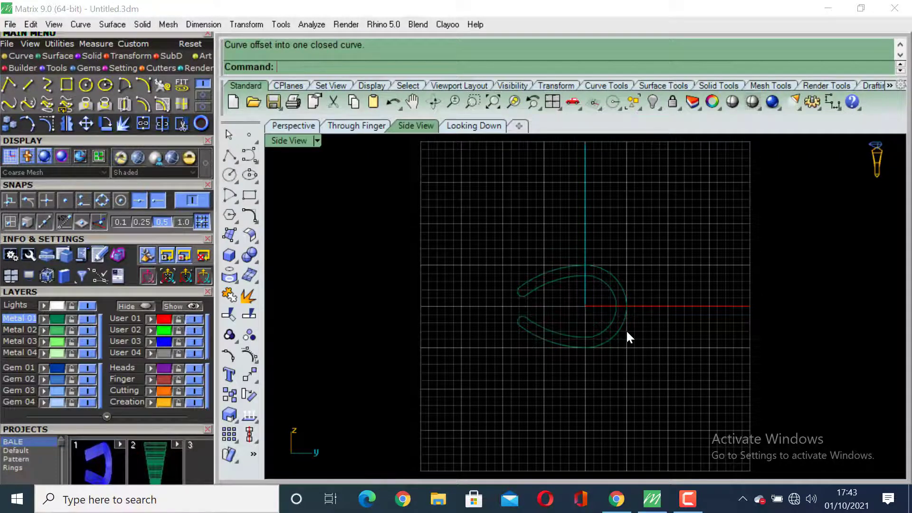
Undo the offset and repeat it toward the inside of the teardrop at the same 1.25 mm distance
{"action": "key", "text": "ctrl+z"}
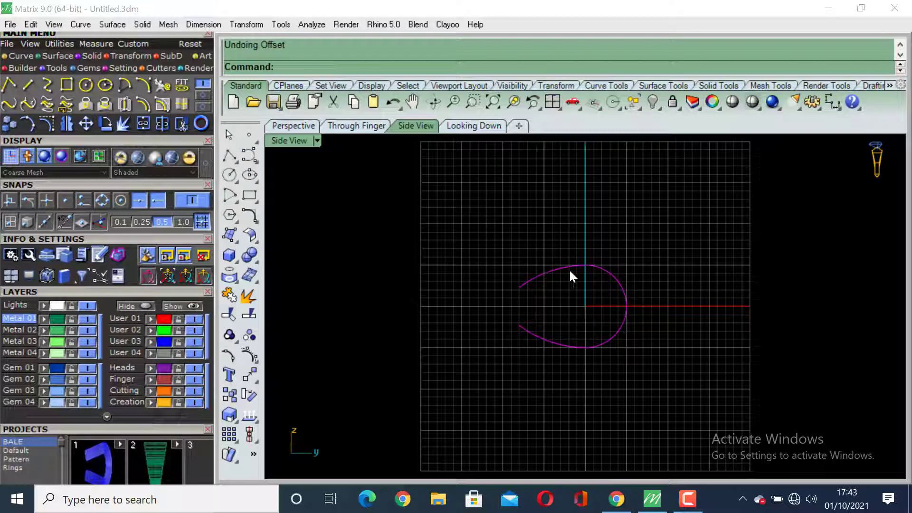
{"action": "type", "text": "Offset"}
{"action": "key", "text": "Return"}
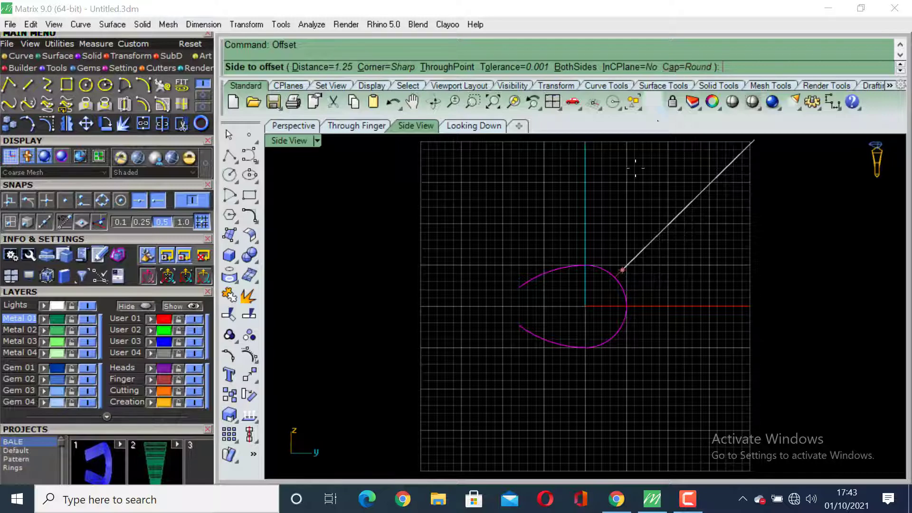
{"action": "left_click", "coordinate": [555, 298]}
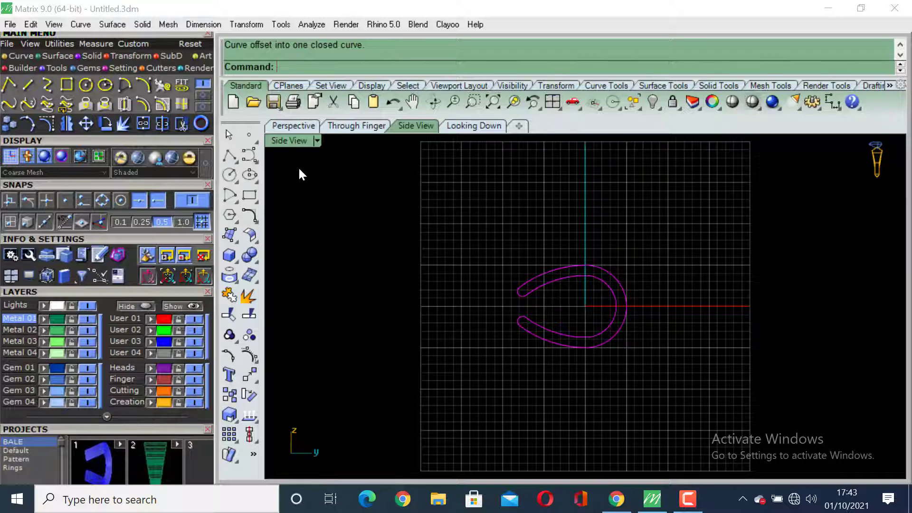
Extrude the closed teardrop band profile as a solid on both sides, about 4 mm each way, keeping the input curves
{"action": "left_click", "coordinate": [86, 56]}
{"action": "left_click", "coordinate": [163, 87]}
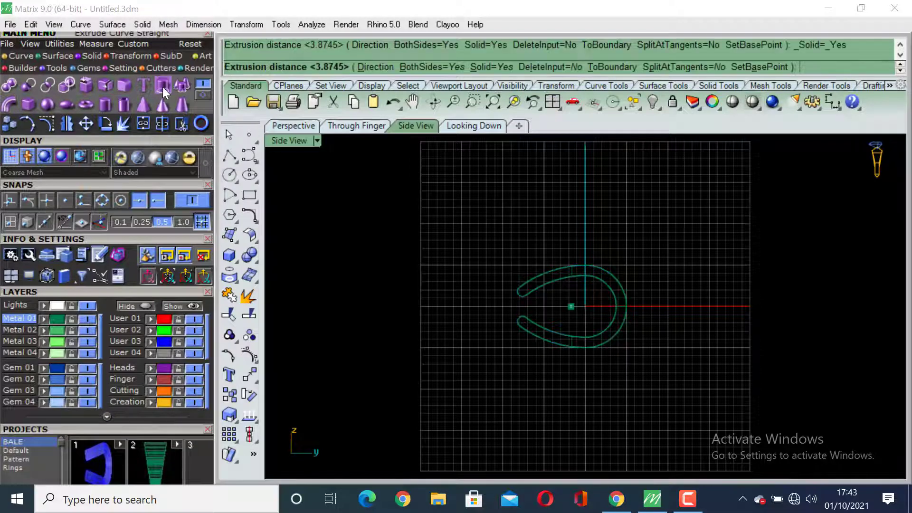
{"action": "double_click", "coordinate": [292, 142]}
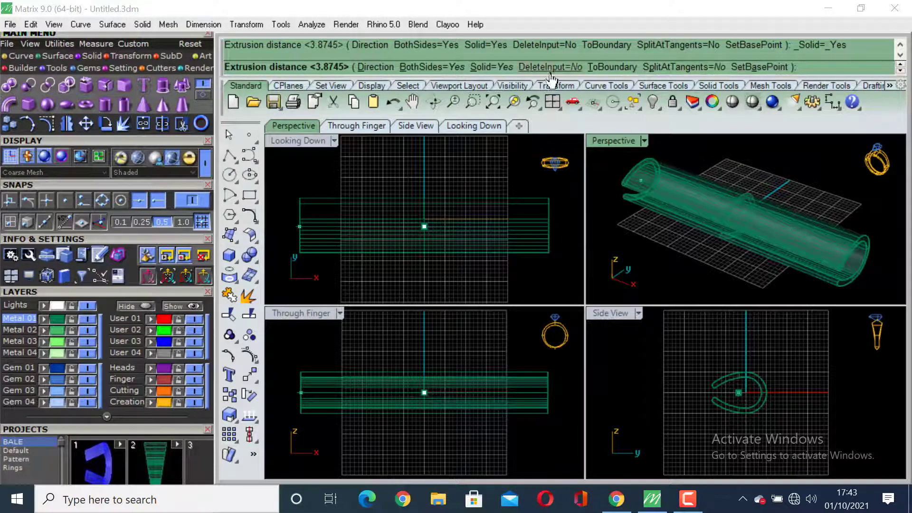
{"action": "left_click", "coordinate": [428, 67]}
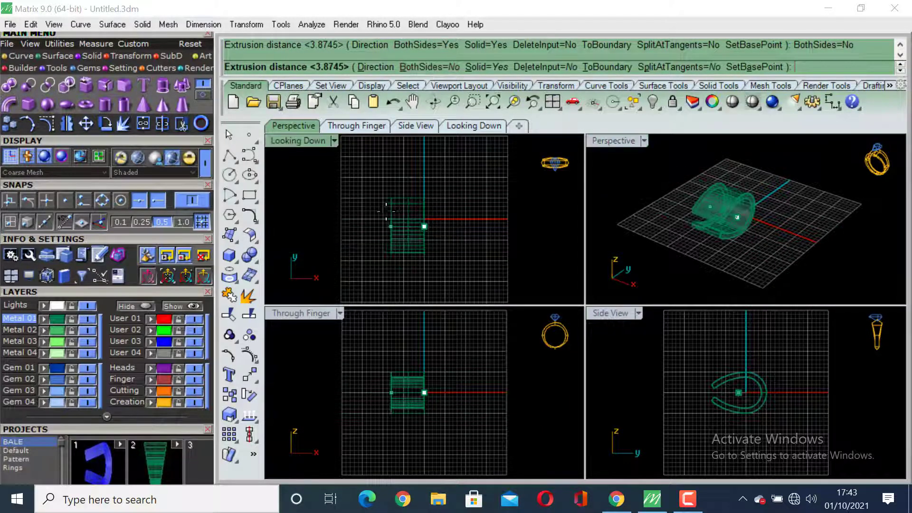
{"action": "left_click", "coordinate": [425, 67]}
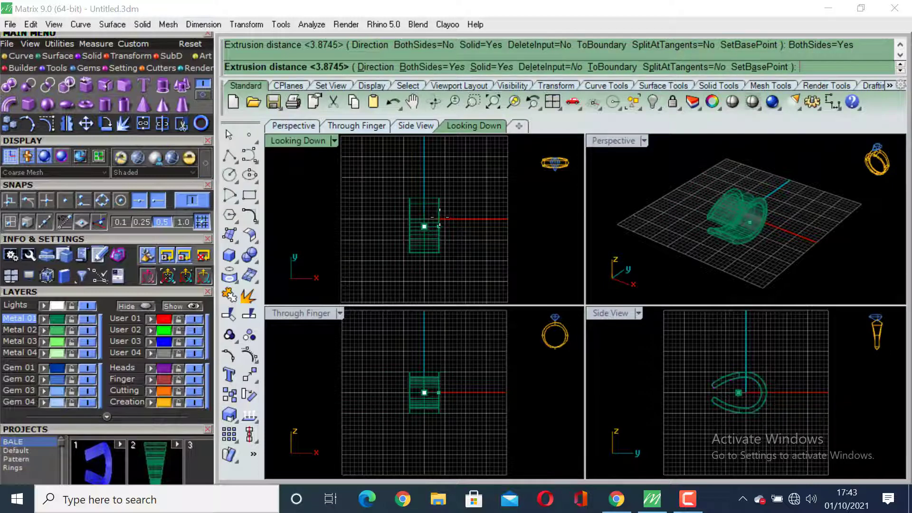
{"action": "scroll", "coordinate": [439, 217], "scroll_direction": "up", "scroll_amount": 3}
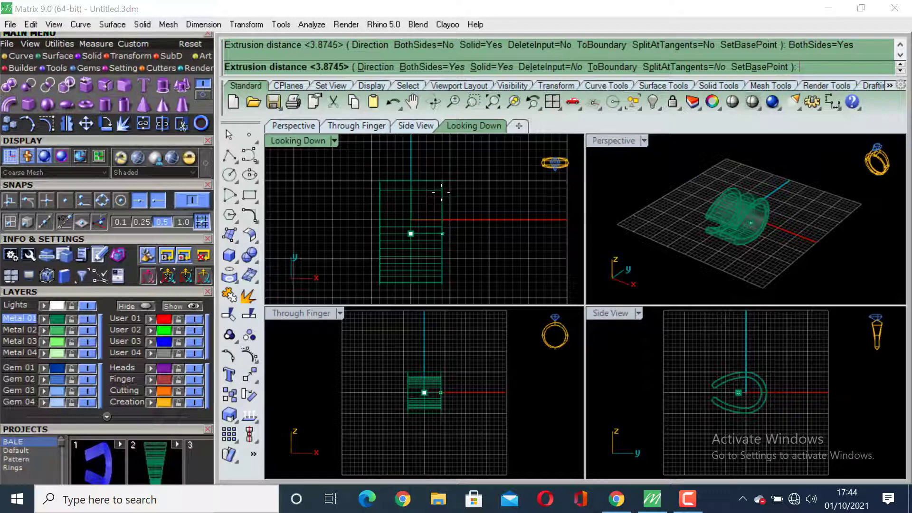
{"action": "left_click", "coordinate": [442, 193]}
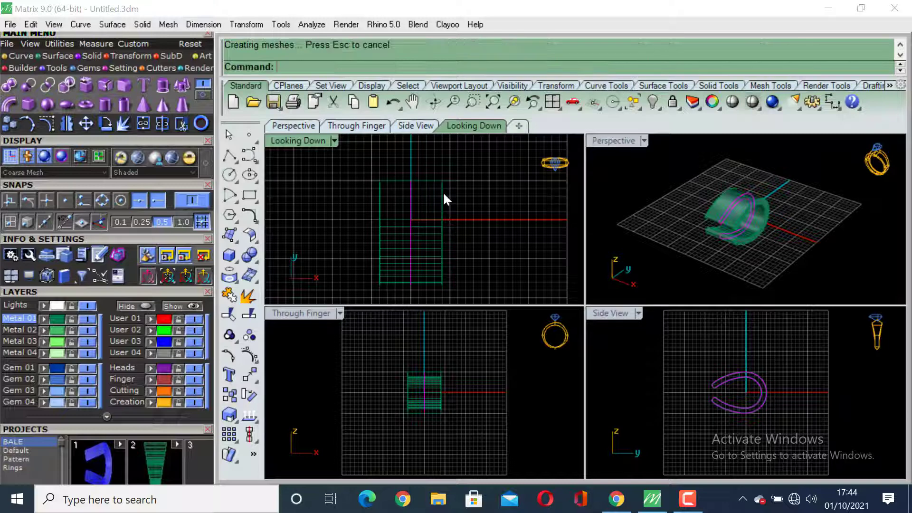
Copy and paste the extruded solid, and move the copy about 12 mm in negative X in the Looking Down view
{"action": "double_click", "coordinate": [286, 141]}
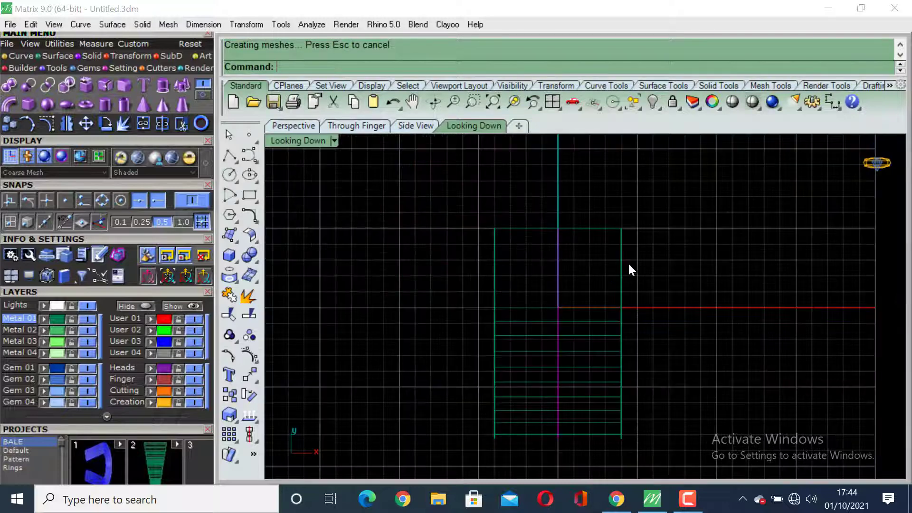
{"action": "double_click", "coordinate": [304, 142]}
{"action": "double_click", "coordinate": [618, 142]}
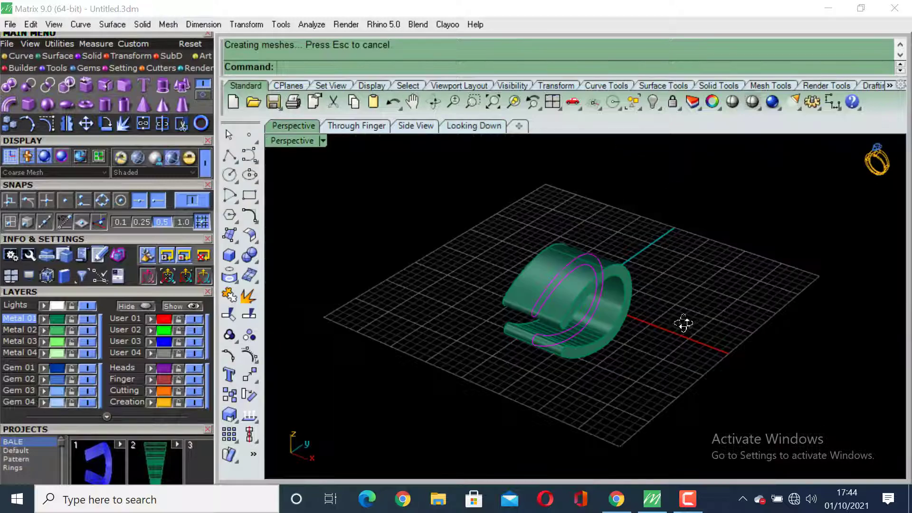
{"action": "right_click_drag", "start_coordinate": [685, 324], "coordinate": [474, 163]}
{"action": "double_click", "coordinate": [280, 139]}
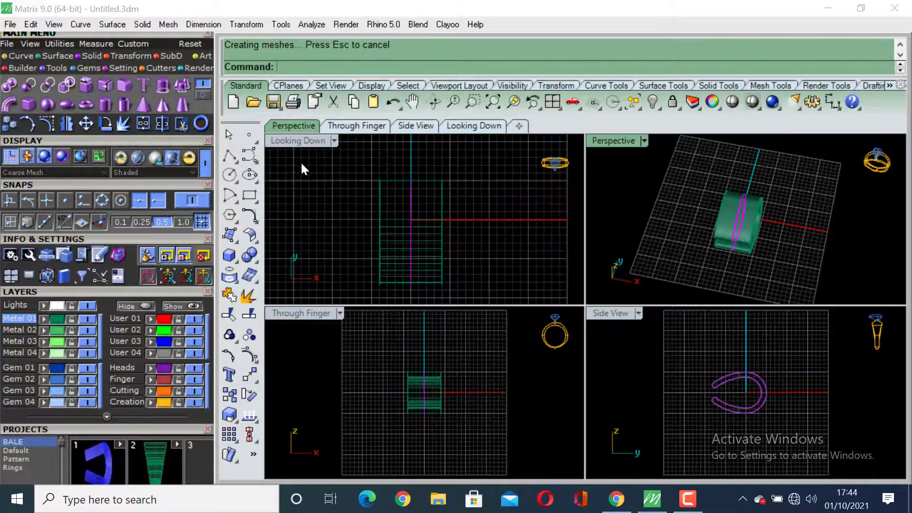
{"action": "left_click", "coordinate": [496, 221]}
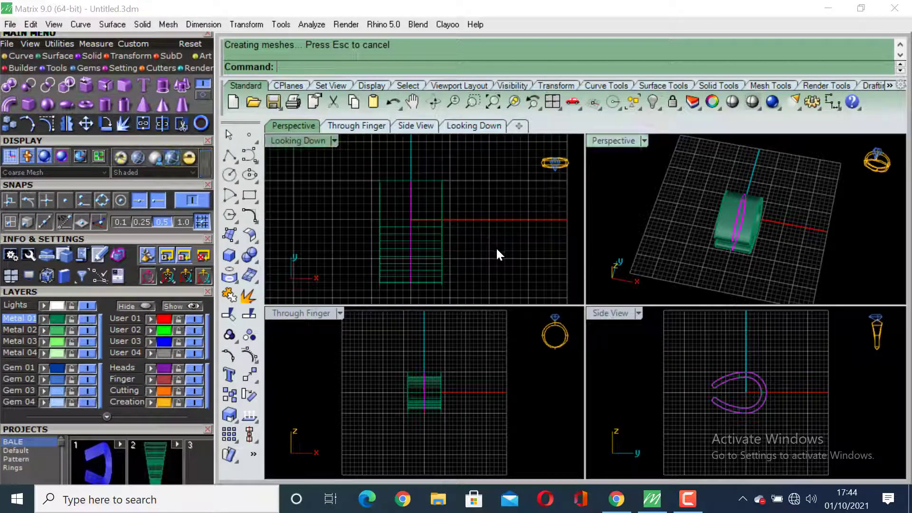
{"action": "left_click", "coordinate": [426, 238]}
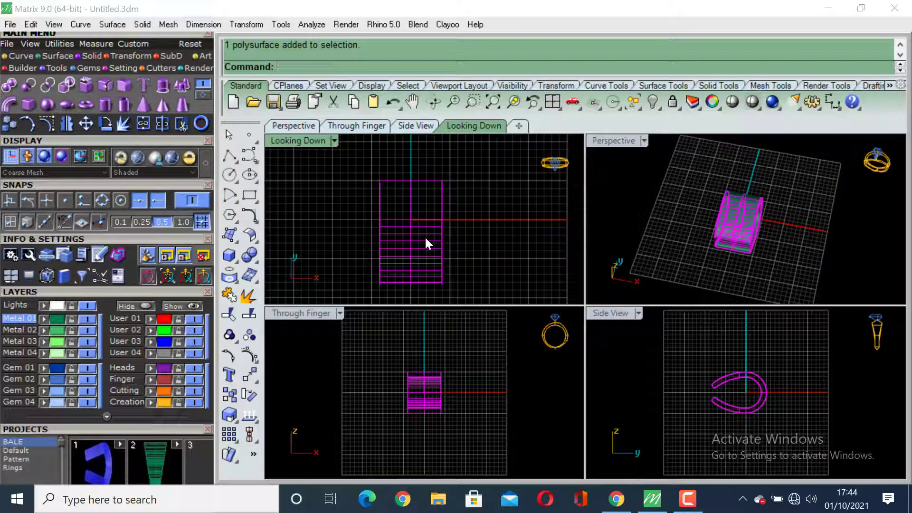
{"action": "key", "text": "ctrl+c"}
{"action": "key", "text": "ctrl+v"}
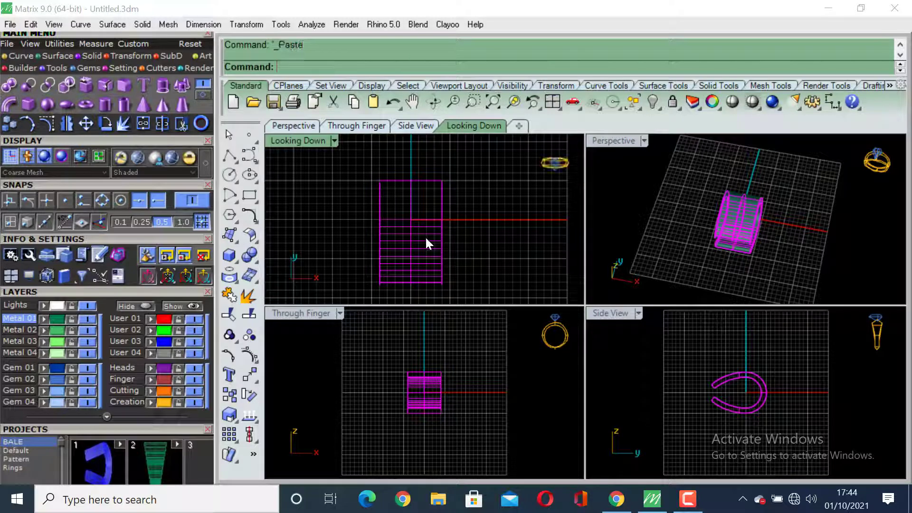
{"action": "left_click_drag", "start_coordinate": [436, 251], "coordinate": [342, 249]}
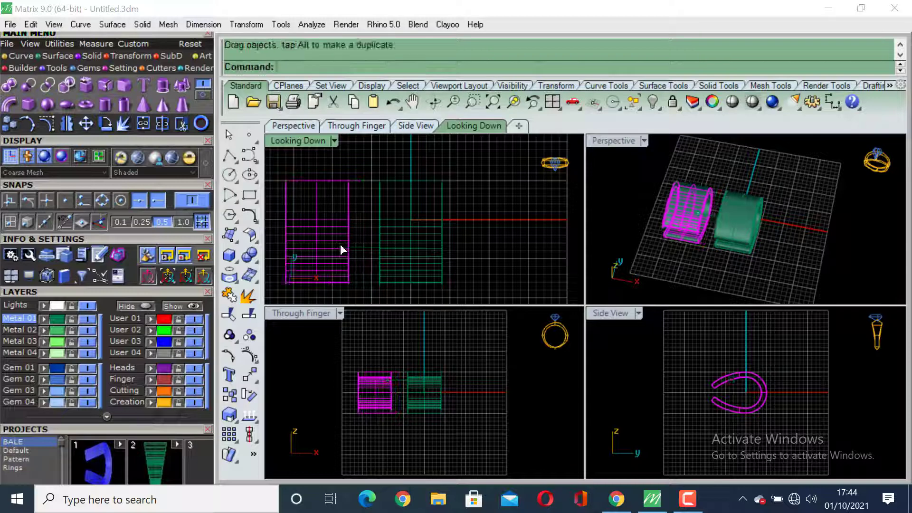
Move the original solid about 7 mm in positive X, and put the exposed profile curves on a hidden Heads layer
{"action": "left_click", "coordinate": [431, 259]}
{"action": "left_click_drag", "start_coordinate": [435, 259], "coordinate": [486, 256]}
{"action": "left_click", "coordinate": [529, 264]}
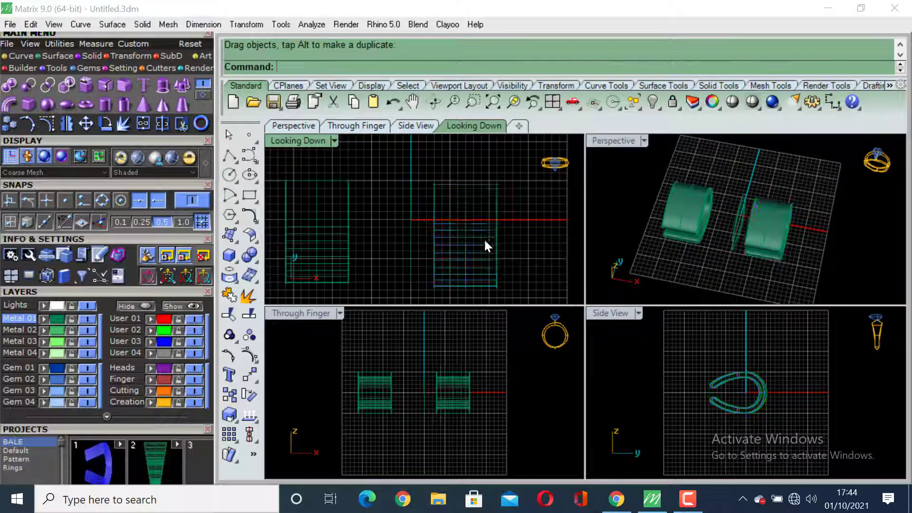
{"action": "left_click", "coordinate": [411, 229]}
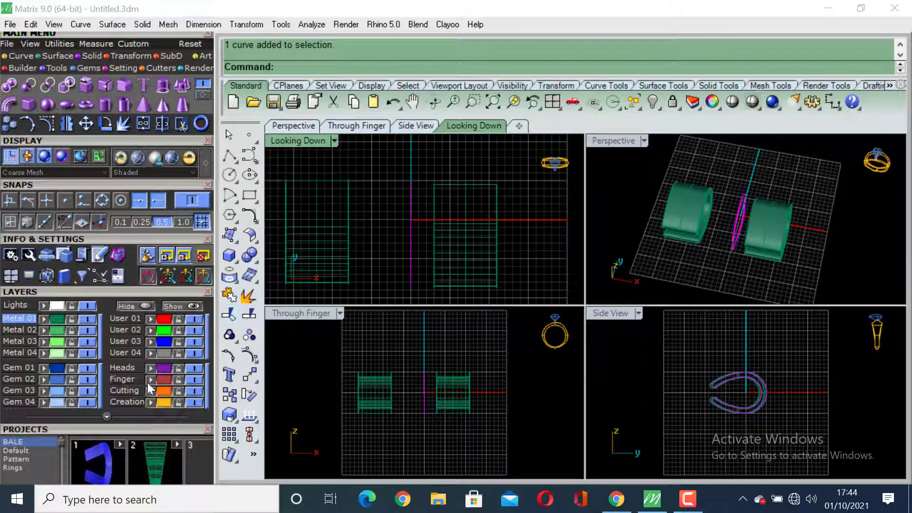
{"action": "left_click", "coordinate": [194, 369]}
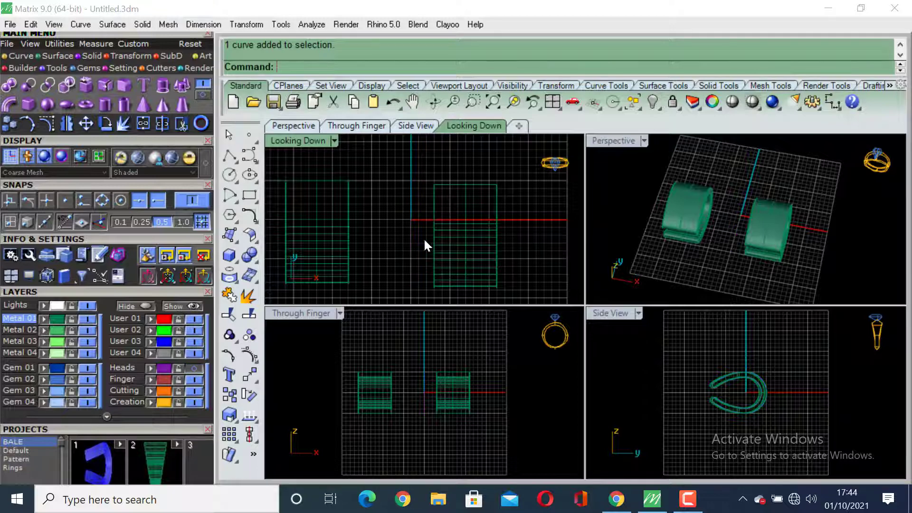
Shift the solid on the positive X side about 1 mm toward negative X and 1 mm toward positive Y
{"action": "mouse_move", "coordinate": [448, 254]}
{"action": "left_mouse_down"}
{"action": "mouse_move", "coordinate": [431, 241]}
{"action": "mouse_move", "coordinate": [441, 245]}
{"action": "left_mouse_up"}
{"action": "left_click", "coordinate": [520, 240]}
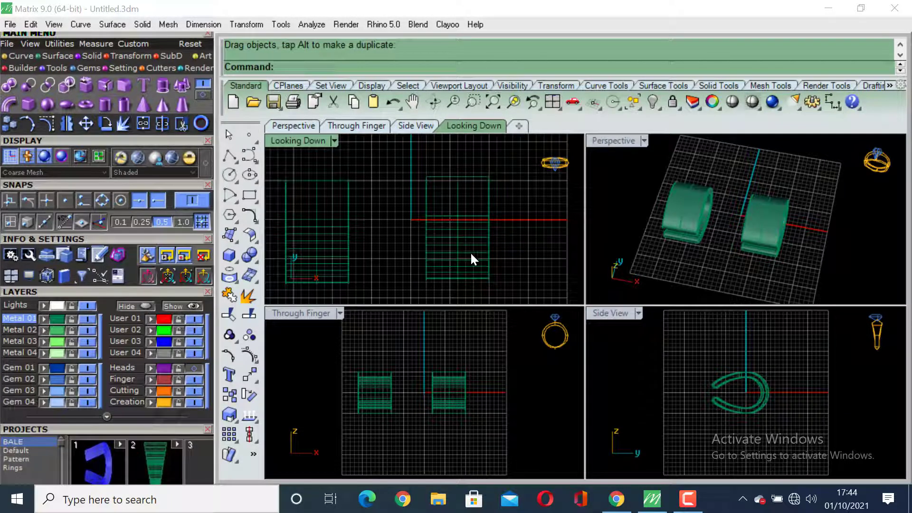
{"action": "left_click", "coordinate": [473, 258]}
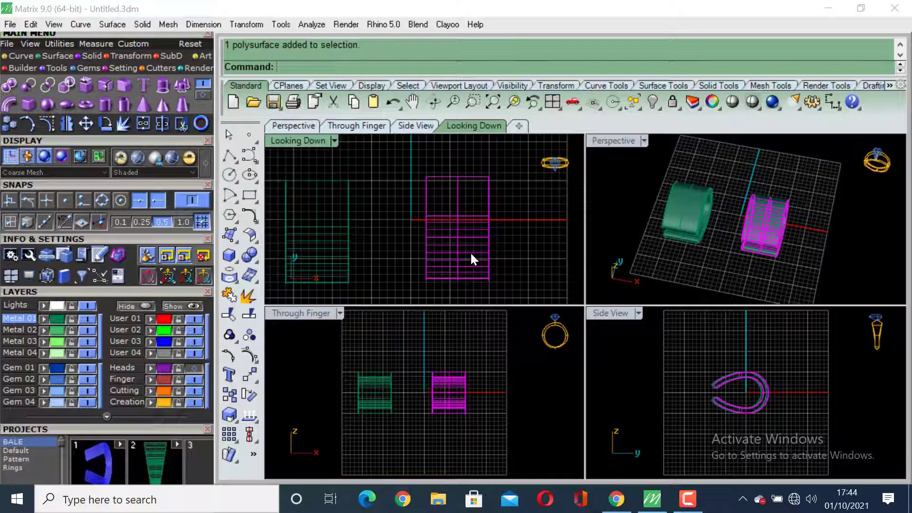
{"action": "left_click", "coordinate": [523, 254]}
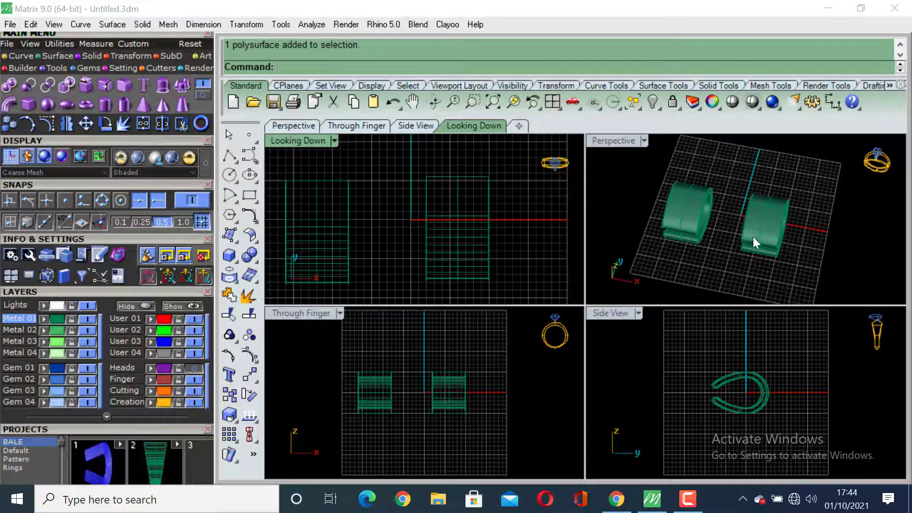
{"action": "double_click", "coordinate": [618, 141]}
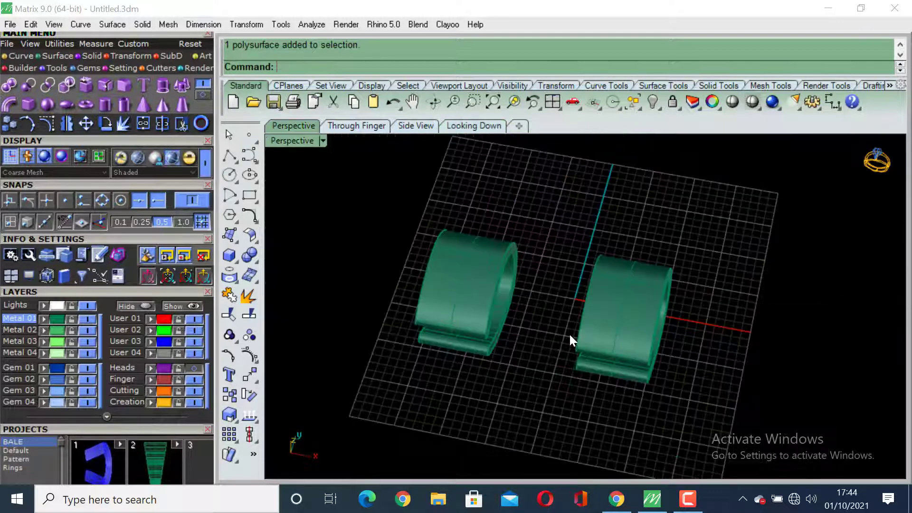
{"action": "scroll", "coordinate": [570, 335], "scroll_direction": "up", "scroll_amount": 6}
{"action": "right_click_drag", "start_coordinate": [727, 365], "coordinate": [584, 304]}
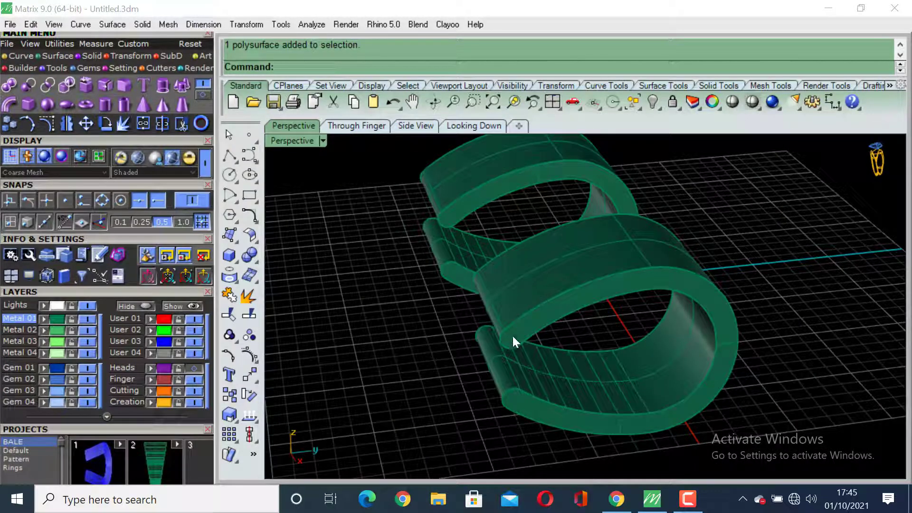
Try a global CageEdit on the positive X solid's World bounding box with 2 X, 3 Y and 3 Z points, and undo it
{"action": "right_click_drag", "start_coordinate": [618, 354], "coordinate": [810, 388]}
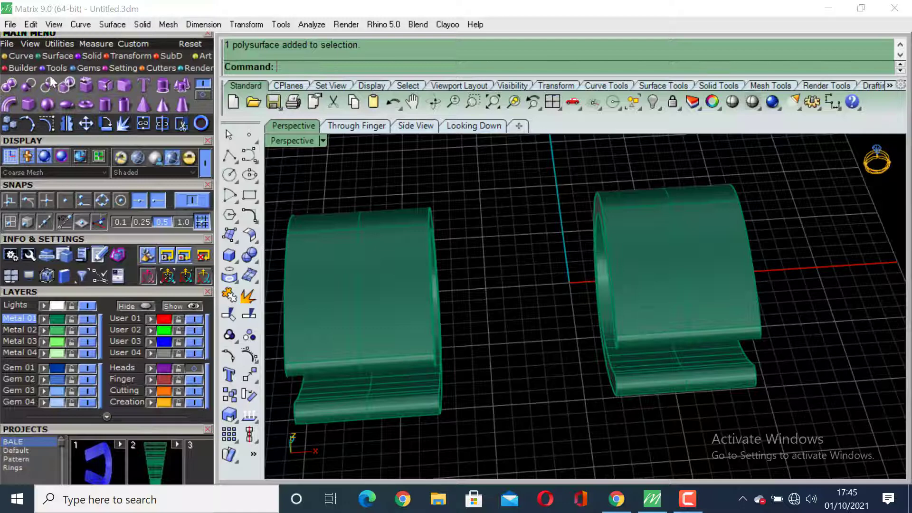
{"action": "left_click", "coordinate": [701, 261]}
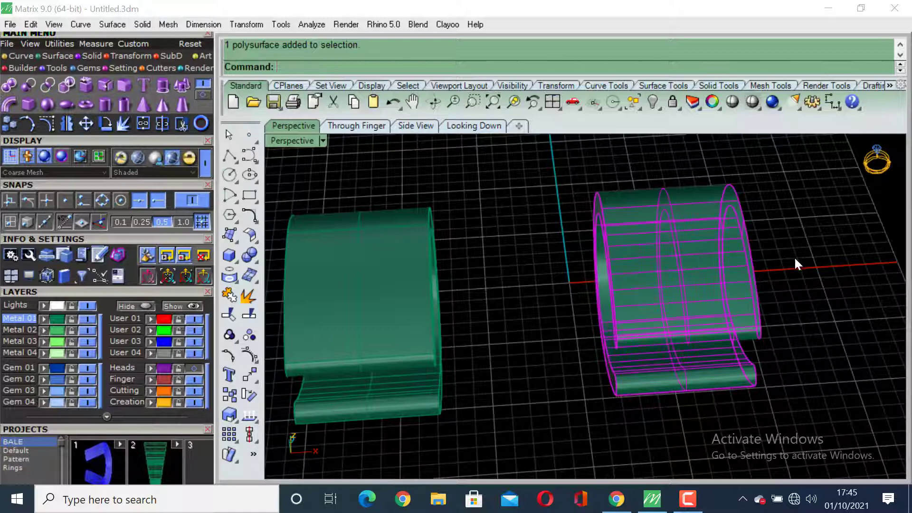
{"action": "type", "text": "Cage"}
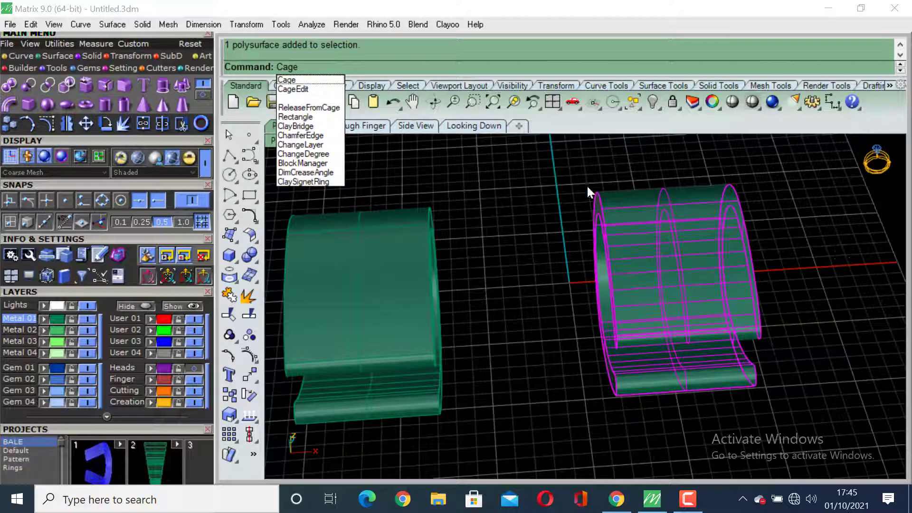
{"action": "left_click", "coordinate": [309, 88]}
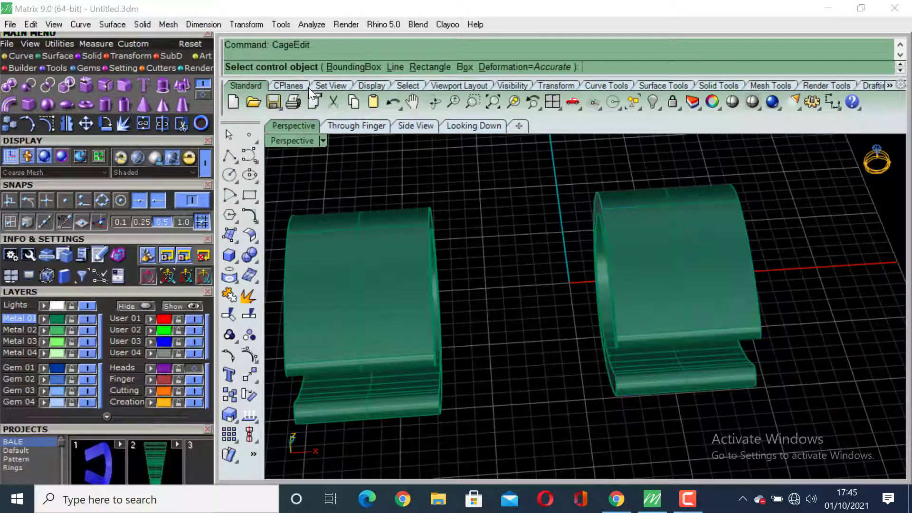
{"action": "left_click", "coordinate": [127, 56]}
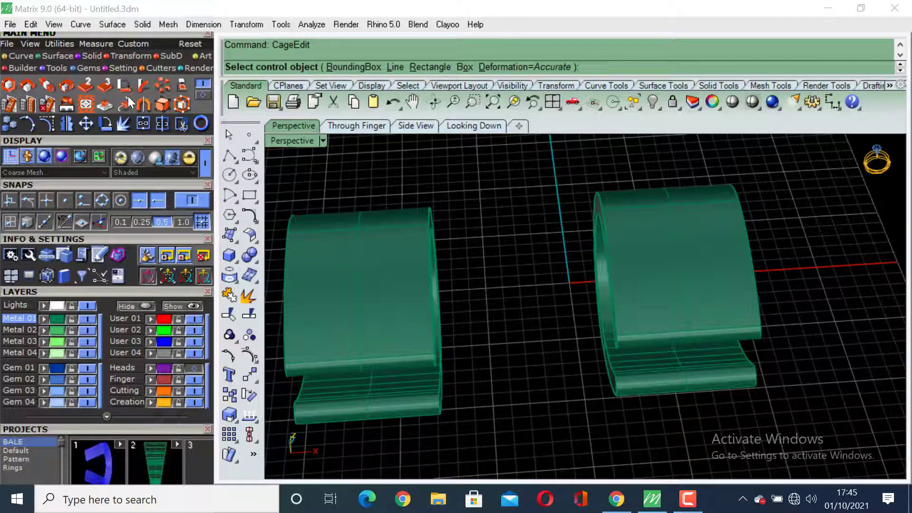
{"action": "left_click", "coordinate": [348, 68]}
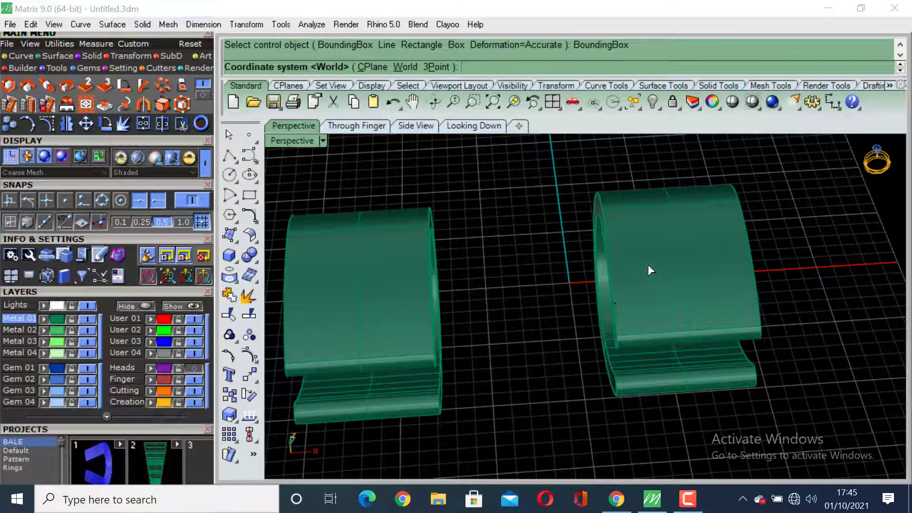
{"action": "left_click", "coordinate": [404, 68]}
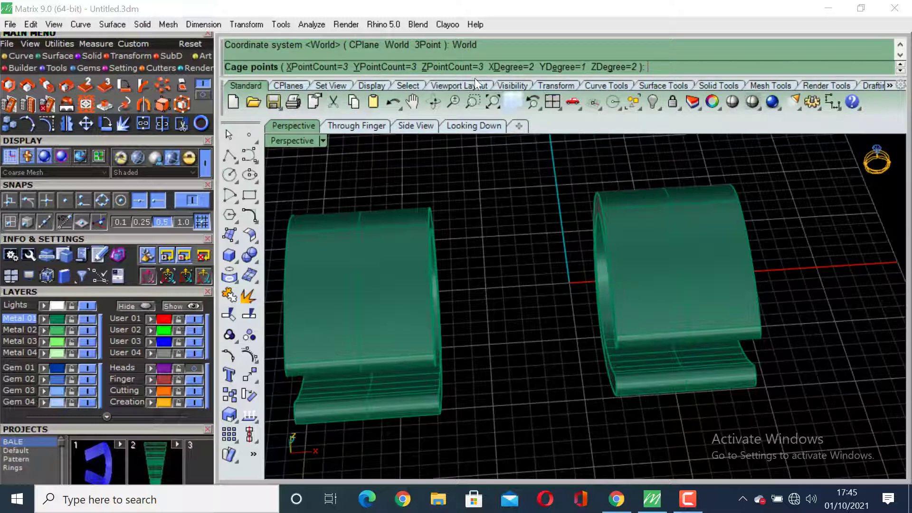
{"action": "left_click", "coordinate": [307, 67]}
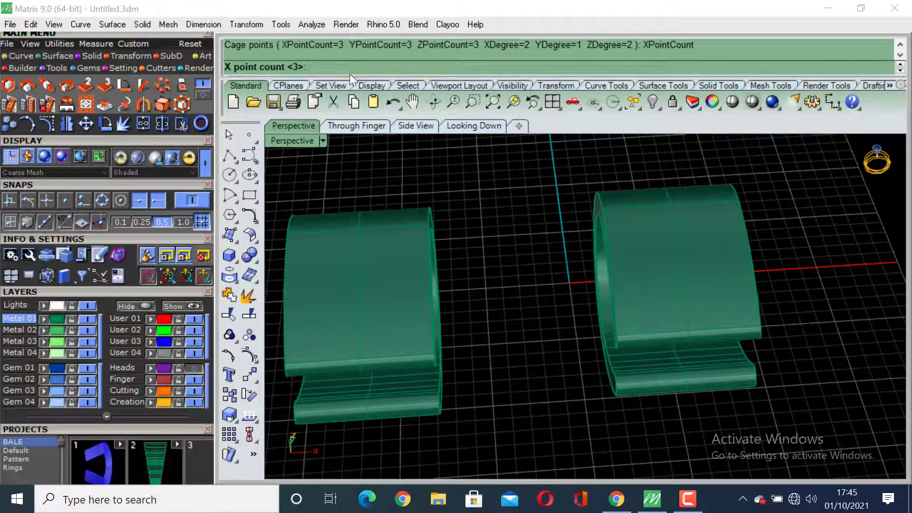
{"action": "type", "text": "2"}
{"action": "key", "text": "Return"}
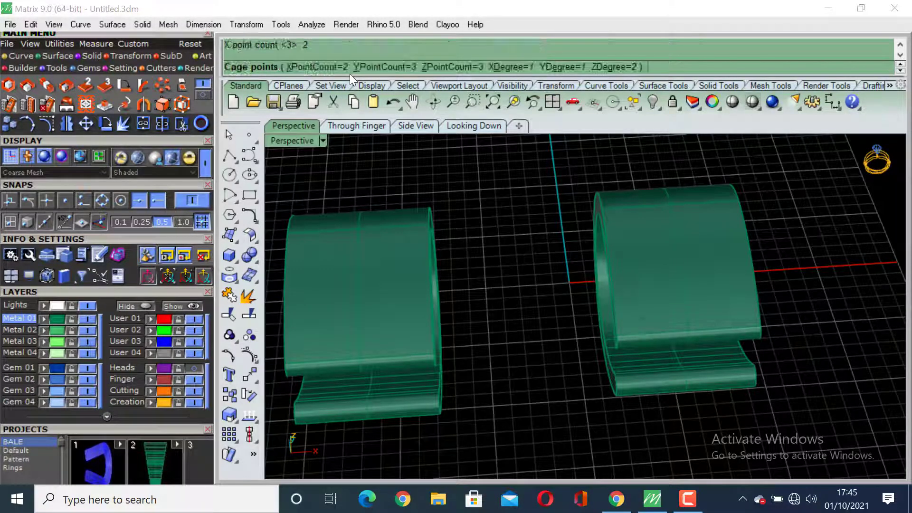
{"action": "key", "text": "Return"}
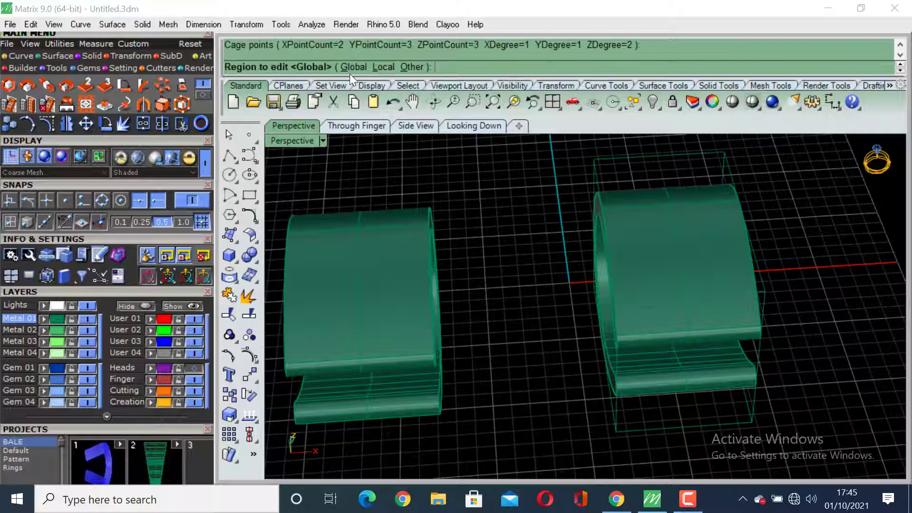
{"action": "key", "text": "Return"}
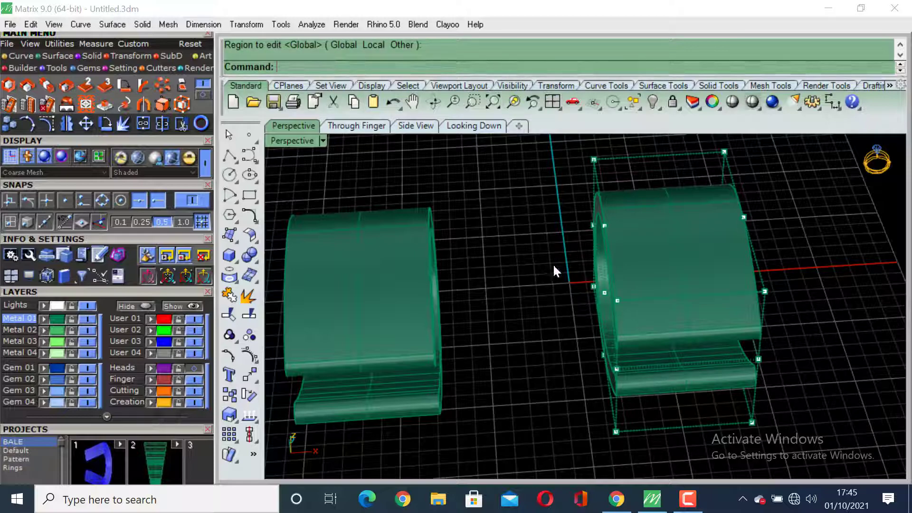
{"action": "right_click_drag", "start_coordinate": [554, 269], "coordinate": [588, 327]}
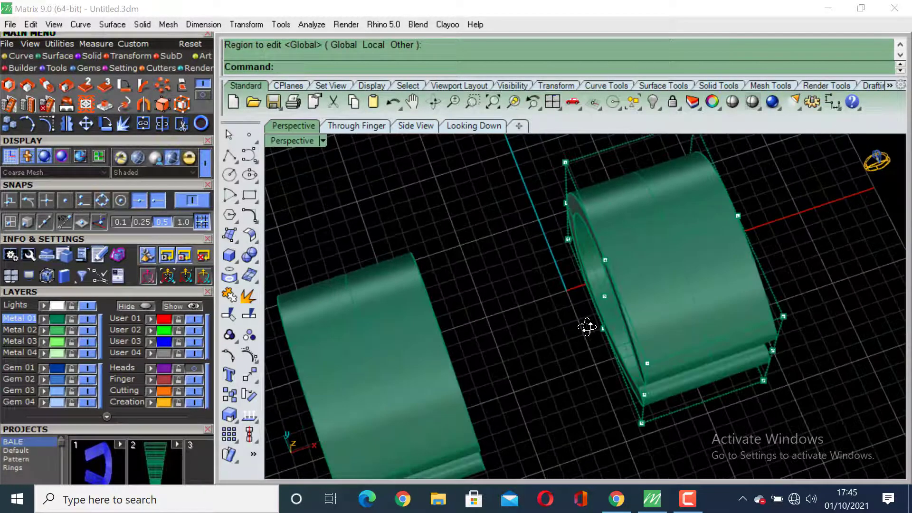
{"action": "key", "text": "ctrl+z"}
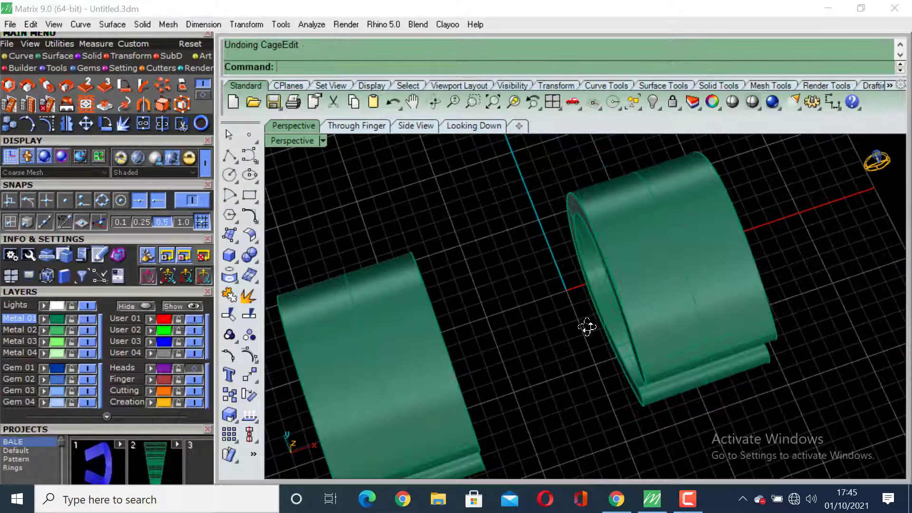
Create a Cage from the positive X solid's World bounding box, with 2 X, 2 Y and 3 Z points
{"action": "left_click", "coordinate": [651, 287]}
{"action": "type", "text": "C"}
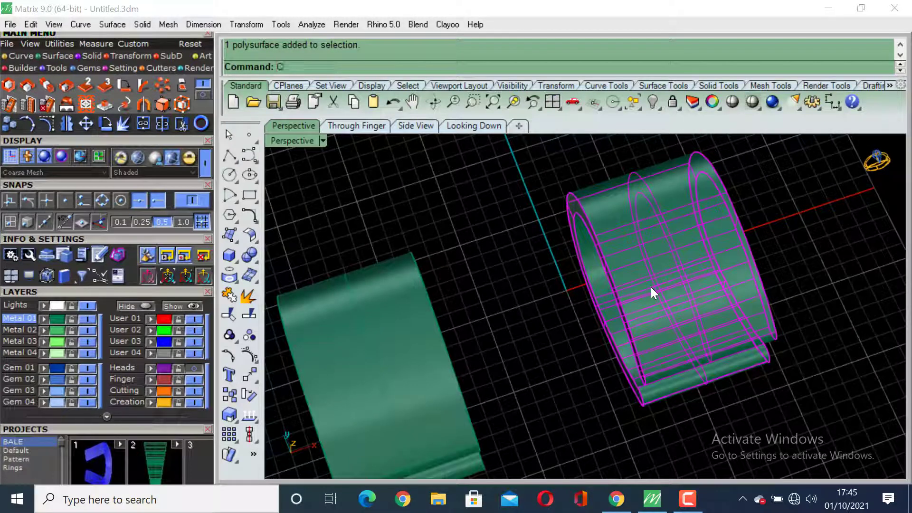
{"action": "type", "text": "age"}
{"action": "key", "text": "Return"}
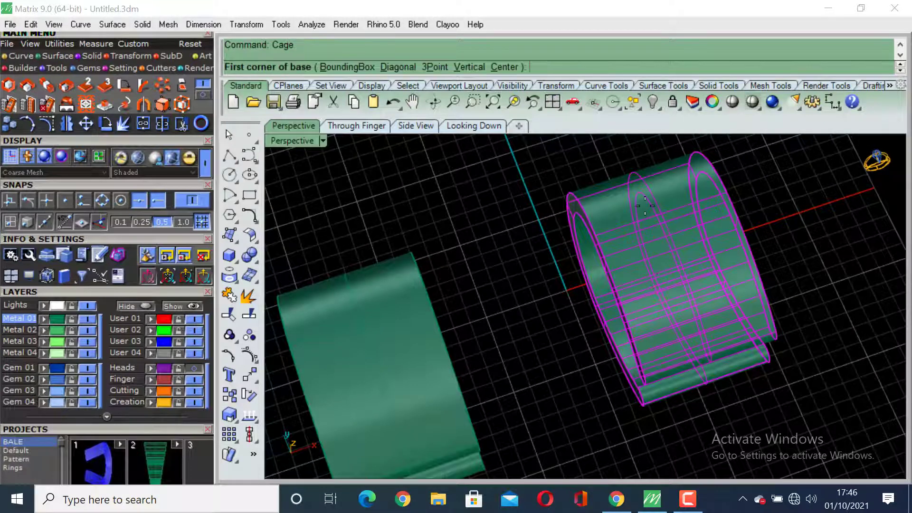
{"action": "left_click", "coordinate": [347, 67]}
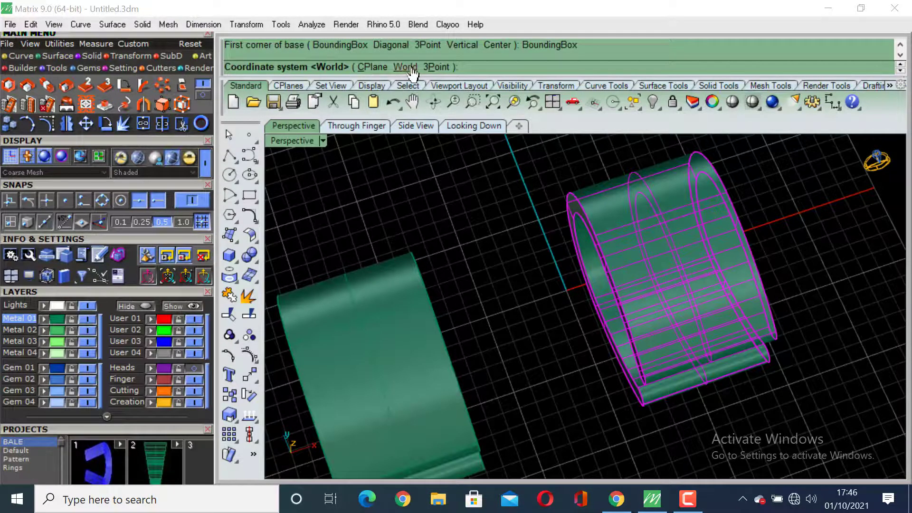
{"action": "left_click", "coordinate": [407, 67]}
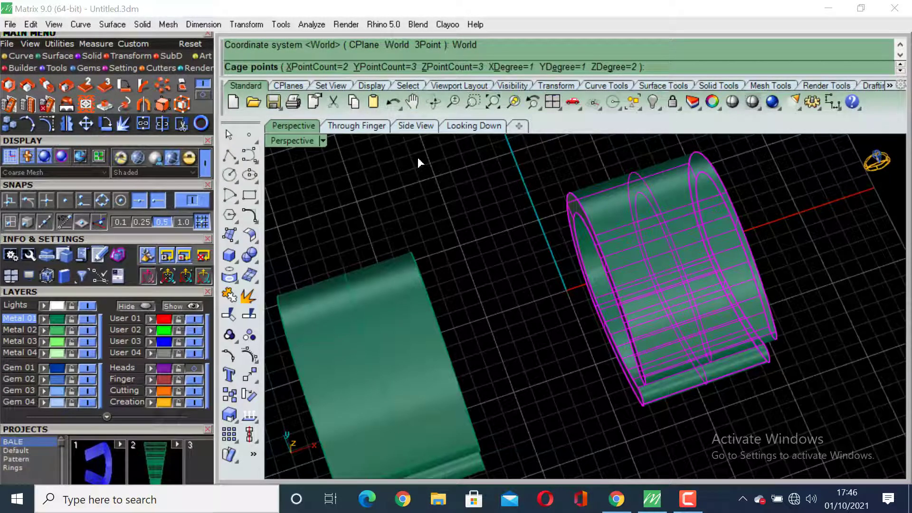
{"action": "left_click", "coordinate": [386, 67]}
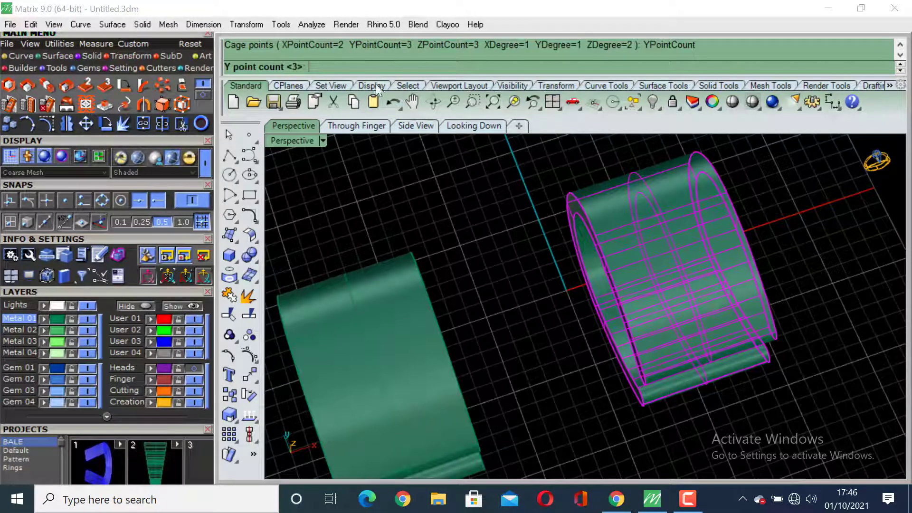
{"action": "type", "text": "2"}
{"action": "key", "text": "Return"}
{"action": "key", "text": "Return"}
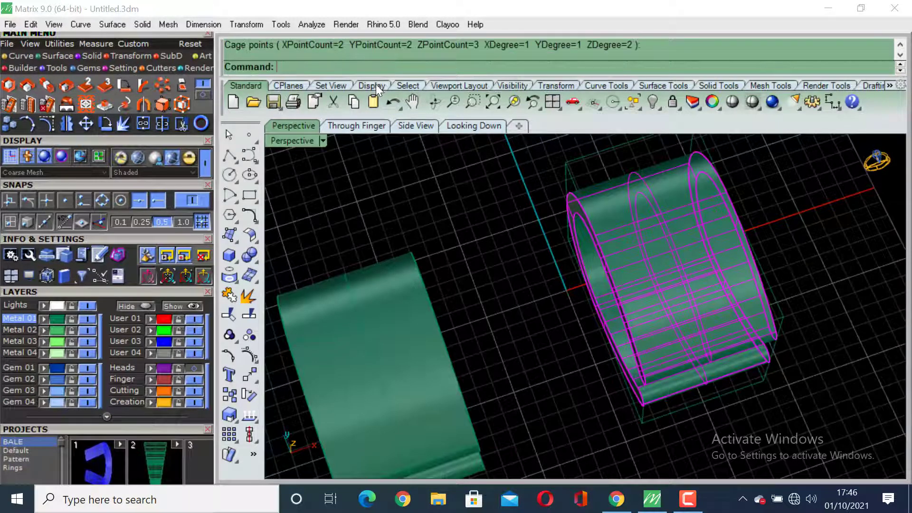
Create two more cages from the same solid's World bounding box, keeping 2 X, 2 Y and 3 Z points
{"action": "key", "text": "Return"}
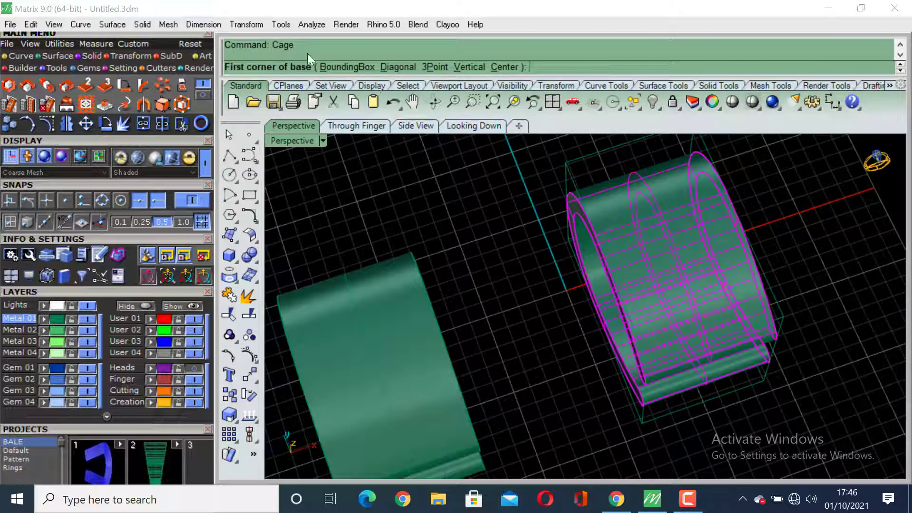
{"action": "left_click", "coordinate": [338, 67]}
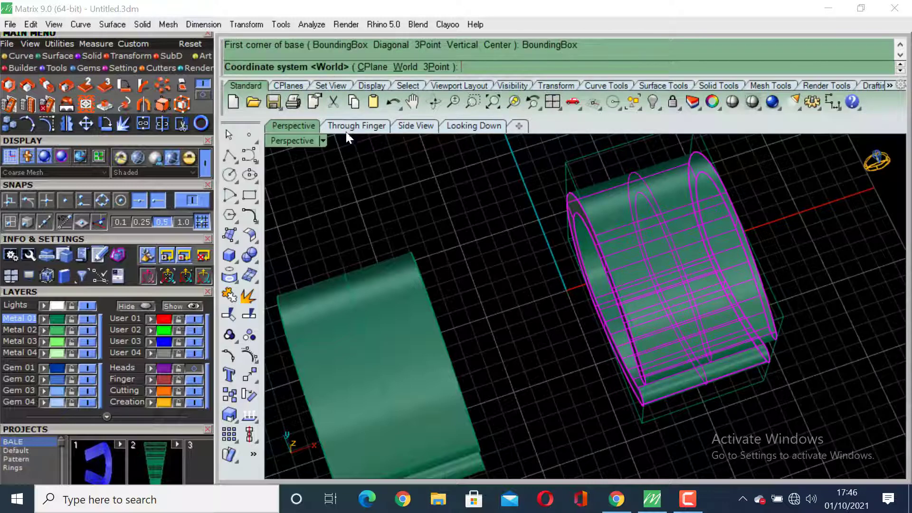
{"action": "left_click", "coordinate": [405, 67]}
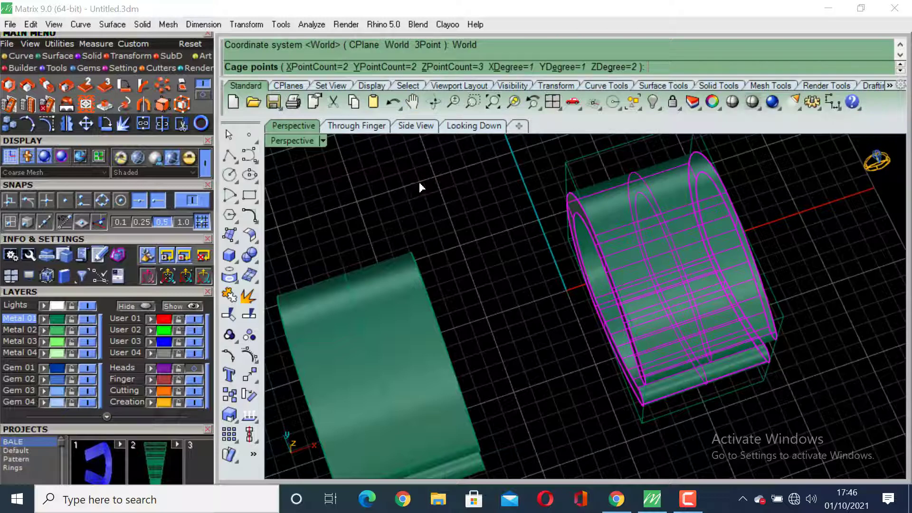
{"action": "key", "text": "Return"}
{"action": "key", "text": "Return"}
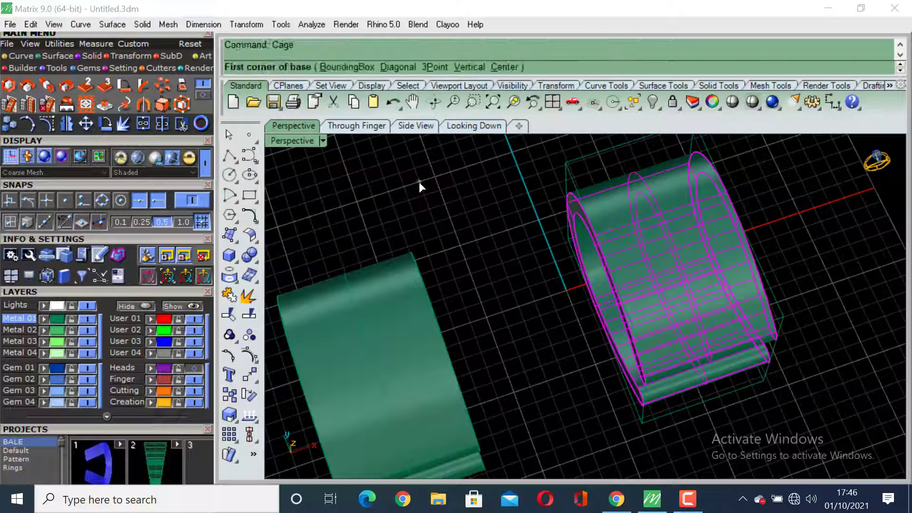
{"action": "left_click", "coordinate": [354, 69]}
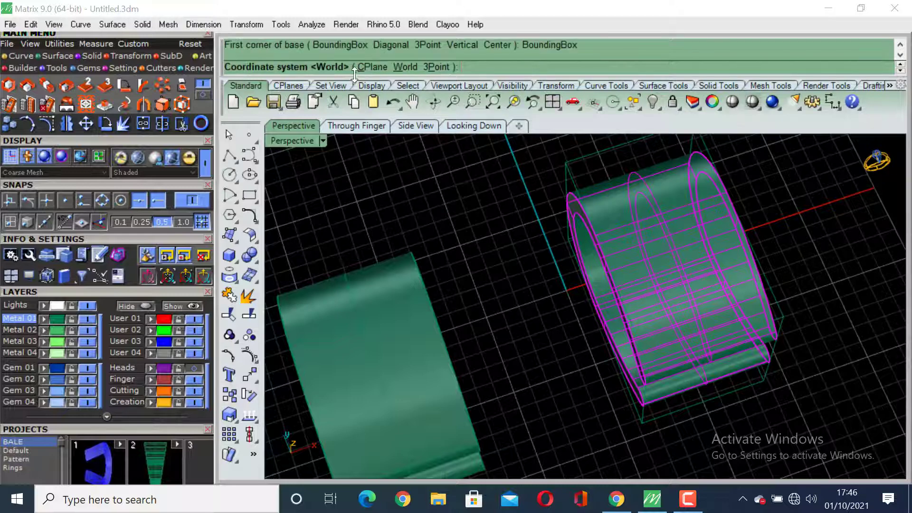
{"action": "left_click", "coordinate": [404, 67]}
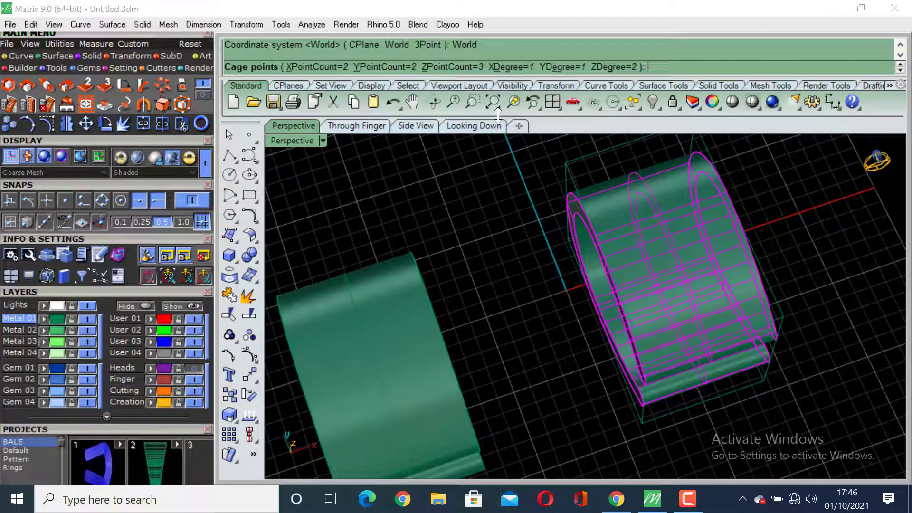
{"action": "key", "text": "Return"}
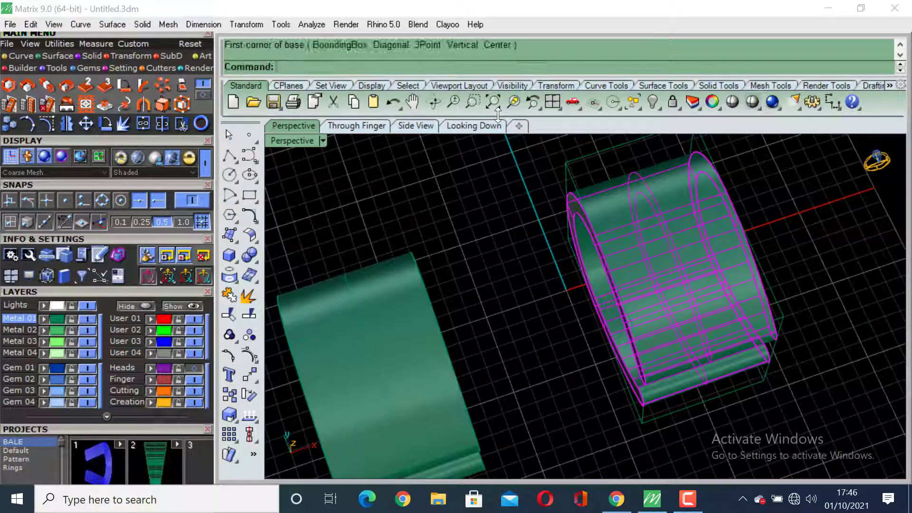
{"action": "key", "text": "Escape"}
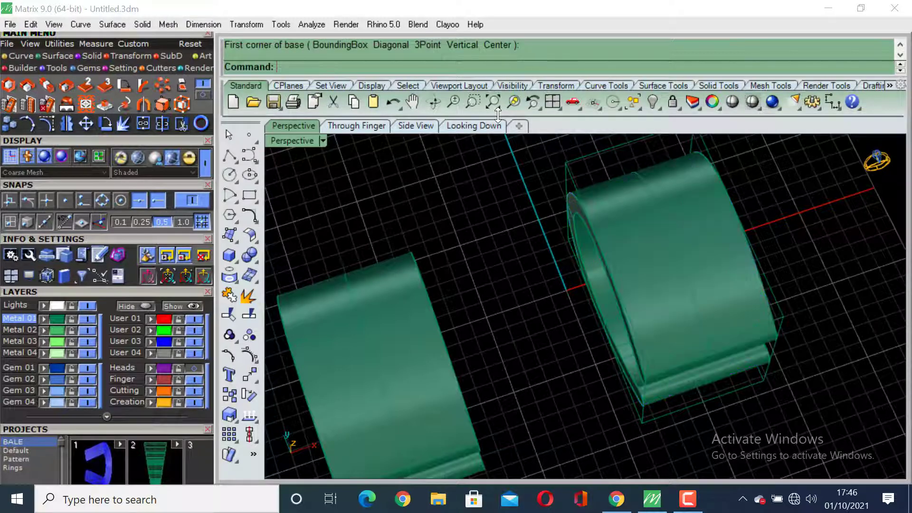
Delete the overlapping cages around the solid on the positive X side
{"action": "left_click", "coordinate": [579, 160]}
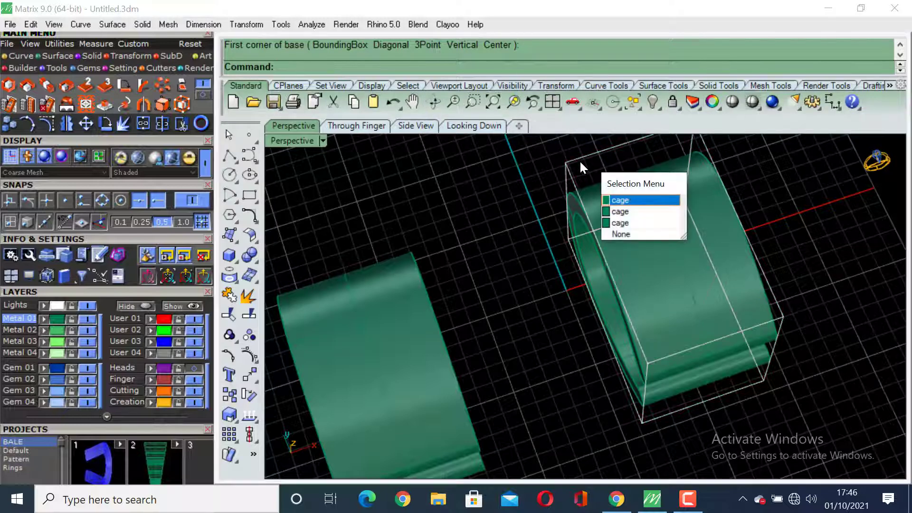
{"action": "left_click", "coordinate": [618, 200]}
{"action": "key", "text": "Delete"}
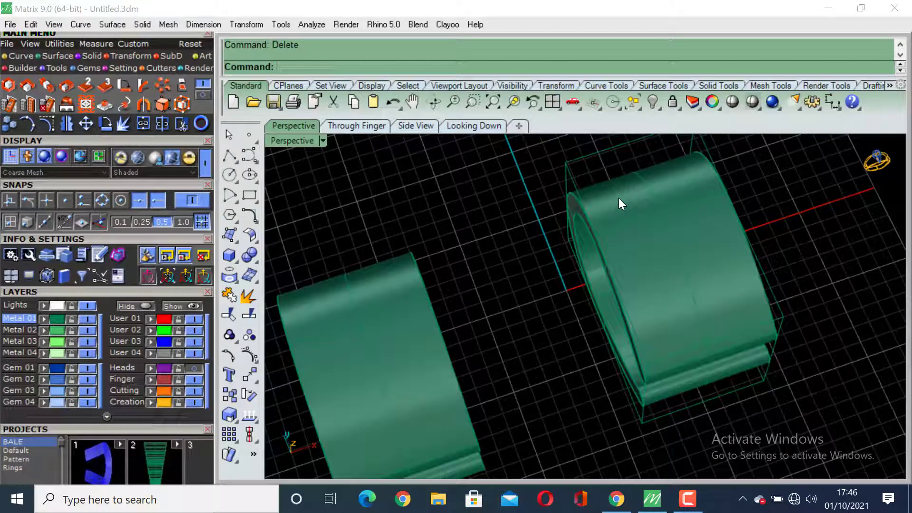
{"action": "left_click", "coordinate": [590, 162]}
{"action": "key", "text": "Return"}
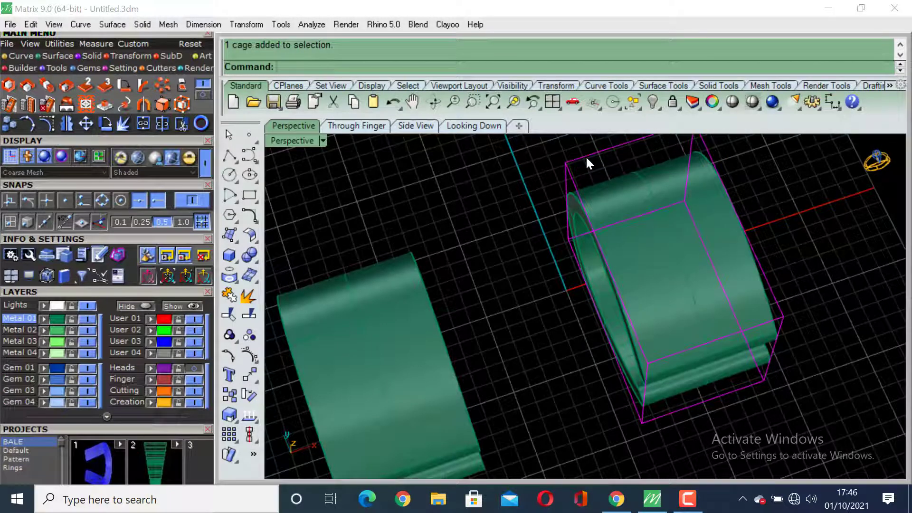
{"action": "key", "text": "Delete"}
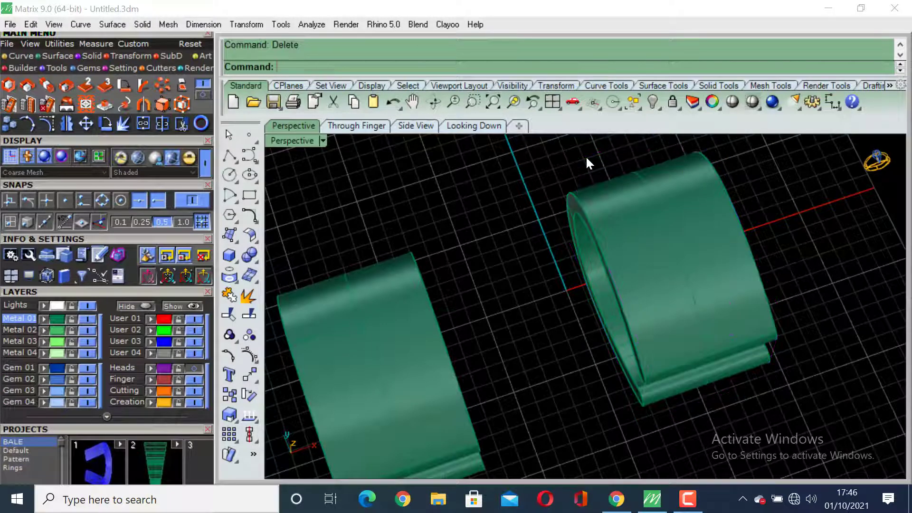
Apply a CageEdit to the positive X solid from its World bounding box, with 2 X, 2 Y and 3 Z points and the Global region
{"action": "left_click", "coordinate": [632, 248]}
{"action": "type", "text": "Cage"}
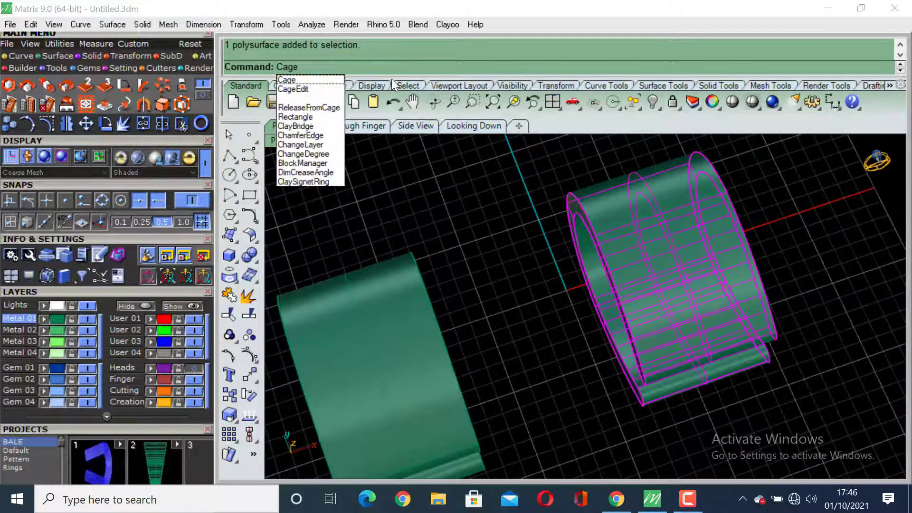
{"action": "key", "text": "Down"}
{"action": "key", "text": "Return"}
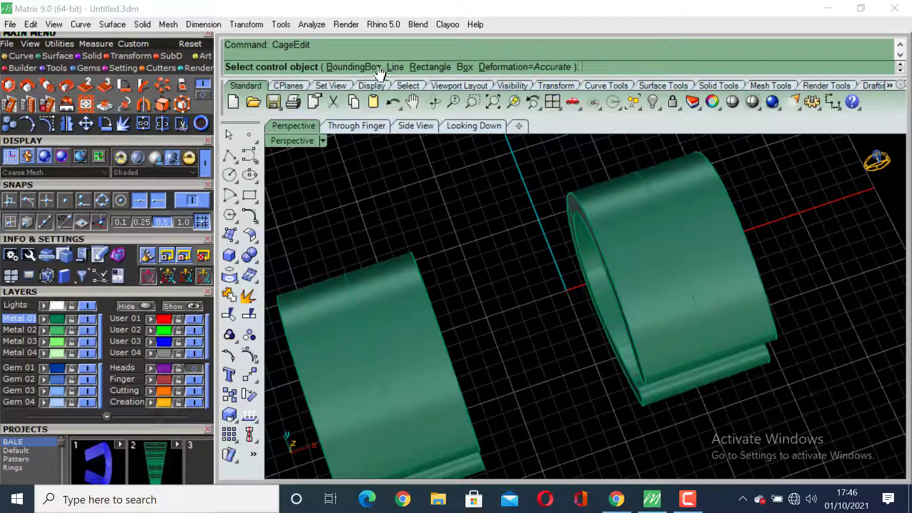
{"action": "left_click", "coordinate": [379, 68]}
{"action": "left_click", "coordinate": [398, 67]}
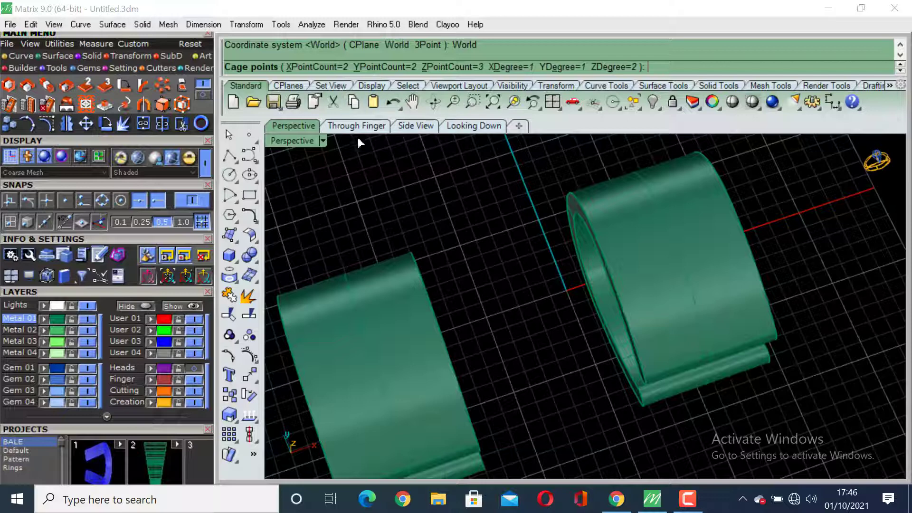
{"action": "key", "text": "Return"}
{"action": "key", "text": "Return"}
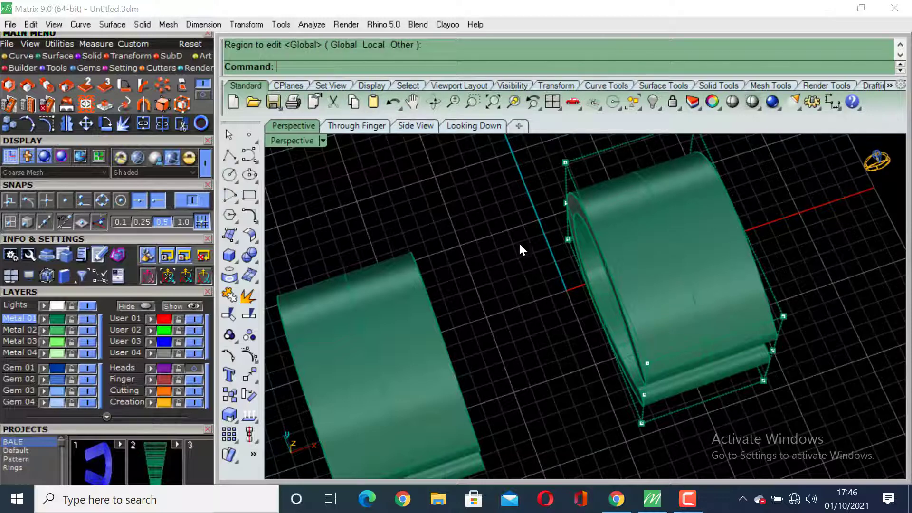
Turn the Gumball on for editing the solid's cage points in the Looking Down view
{"action": "right_click_drag", "start_coordinate": [521, 249], "coordinate": [499, 308]}
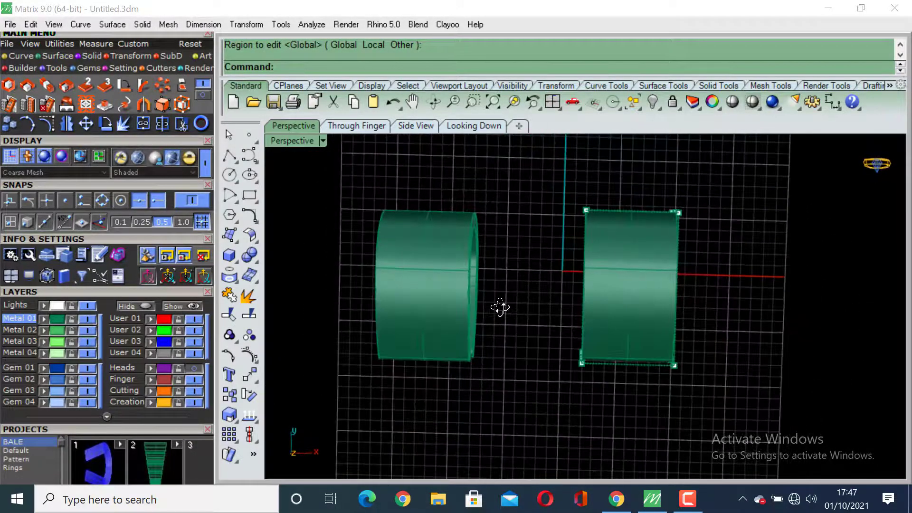
{"action": "double_click", "coordinate": [289, 140]}
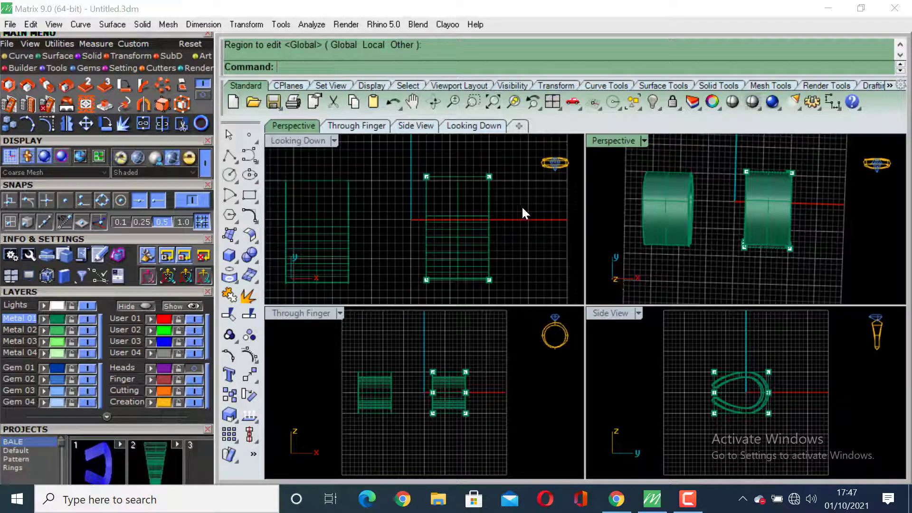
{"action": "left_click", "coordinate": [396, 153]}
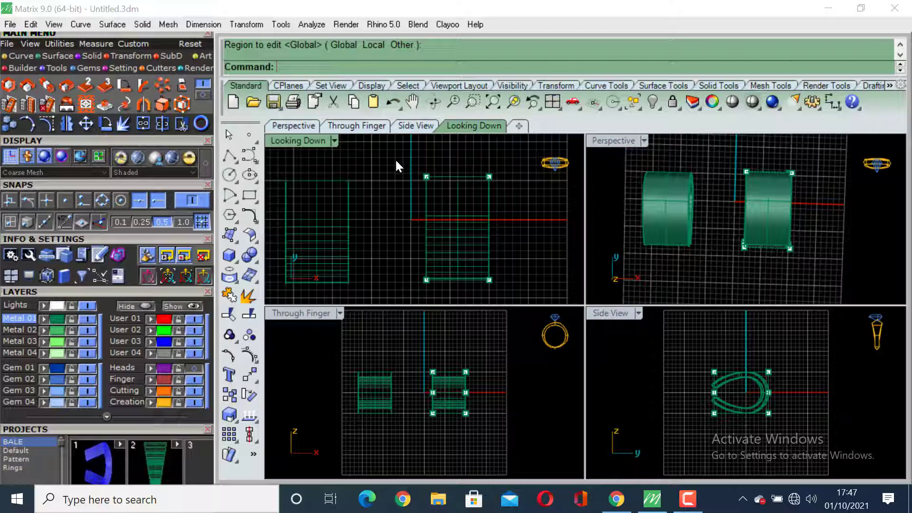
{"action": "left_click_drag", "start_coordinate": [395, 156], "coordinate": [506, 196]}
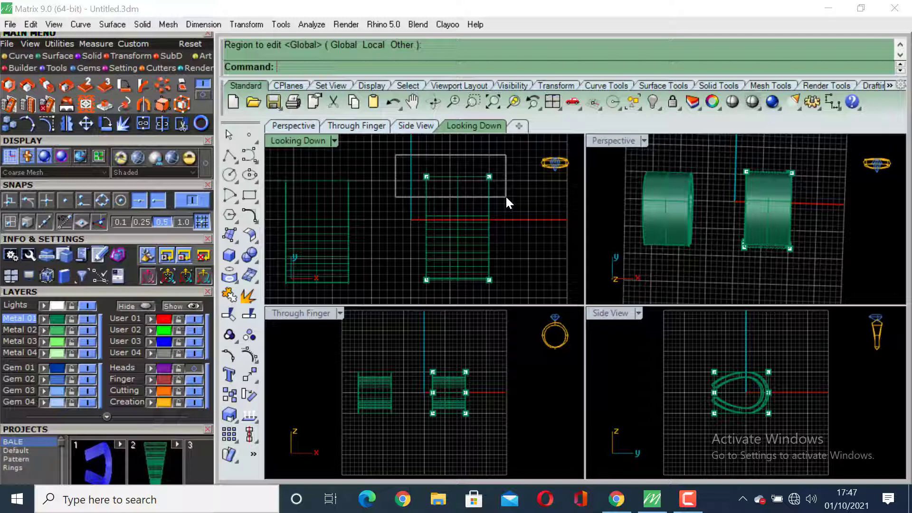
{"action": "left_click_drag", "start_coordinate": [506, 196], "coordinate": [506, 196]}
{"action": "key", "text": "Escape"}
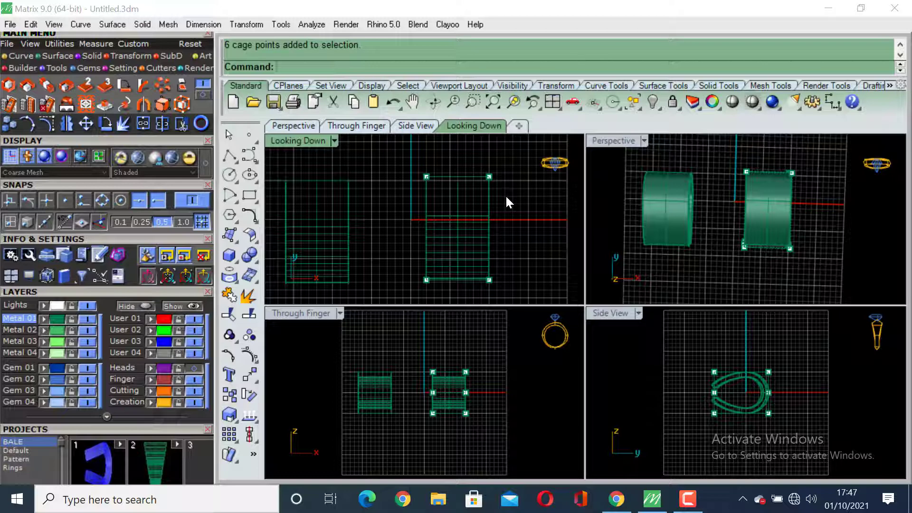
{"action": "type", "text": "Gumball"}
{"action": "key", "text": "Return"}
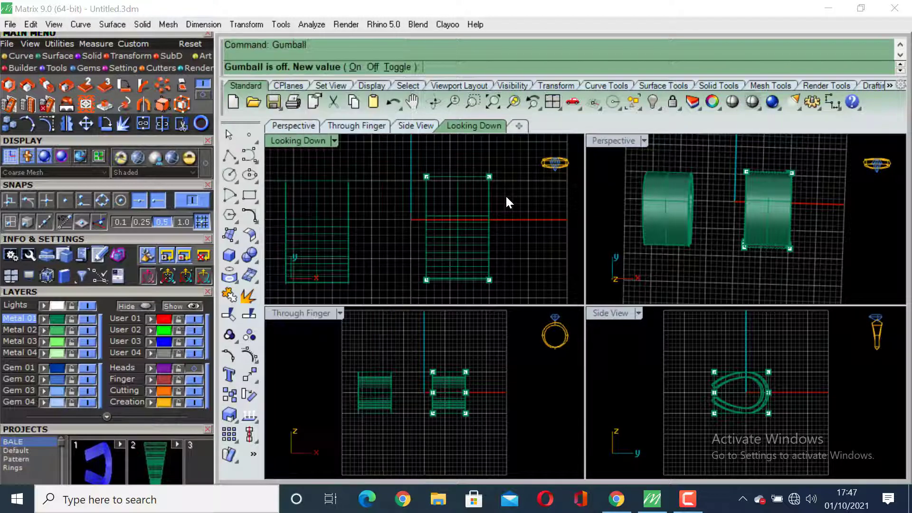
{"action": "left_click", "coordinate": [354, 67]}
Try to narrow the solid's positive Y end by scaling its six cage points inward along X
{"action": "left_click_drag", "start_coordinate": [398, 156], "coordinate": [509, 201]}
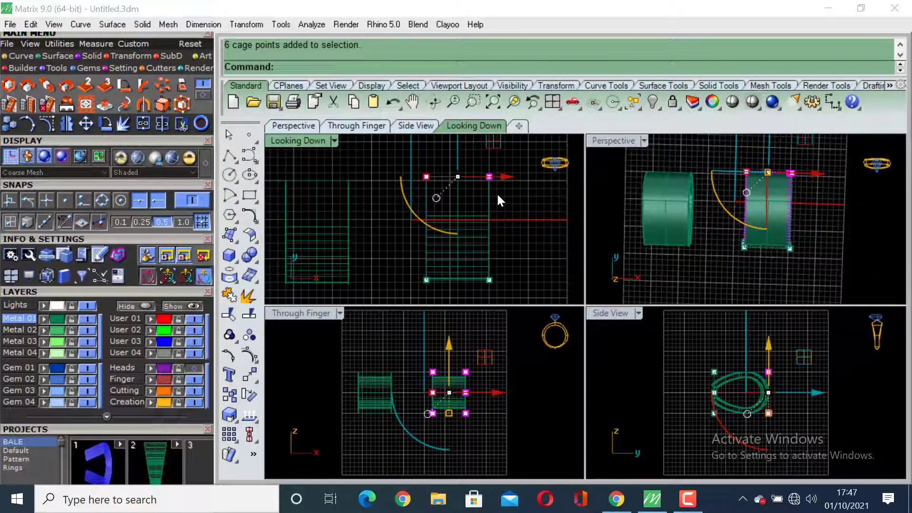
{"action": "scroll", "coordinate": [497, 193], "scroll_direction": "up", "scroll_amount": 1}
{"action": "double_click", "coordinate": [318, 140]}
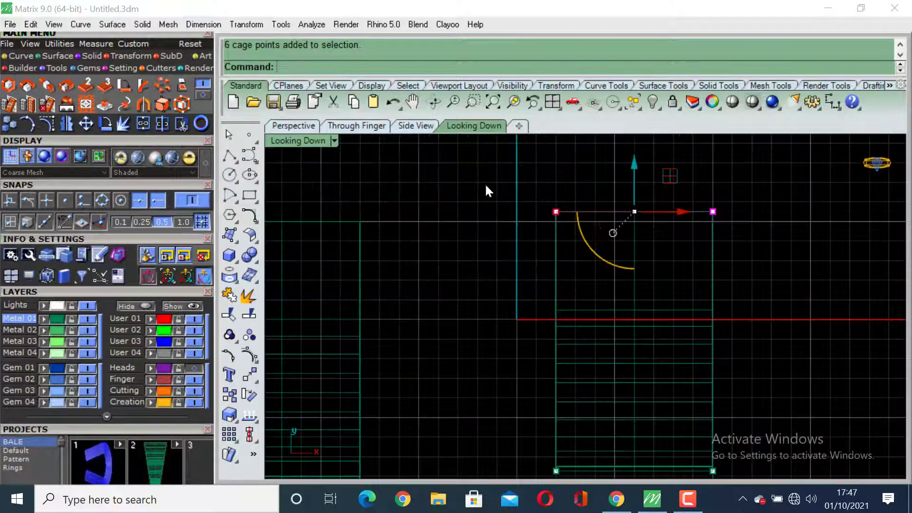
{"action": "left_click_drag", "start_coordinate": [556, 212], "coordinate": [580, 214]}
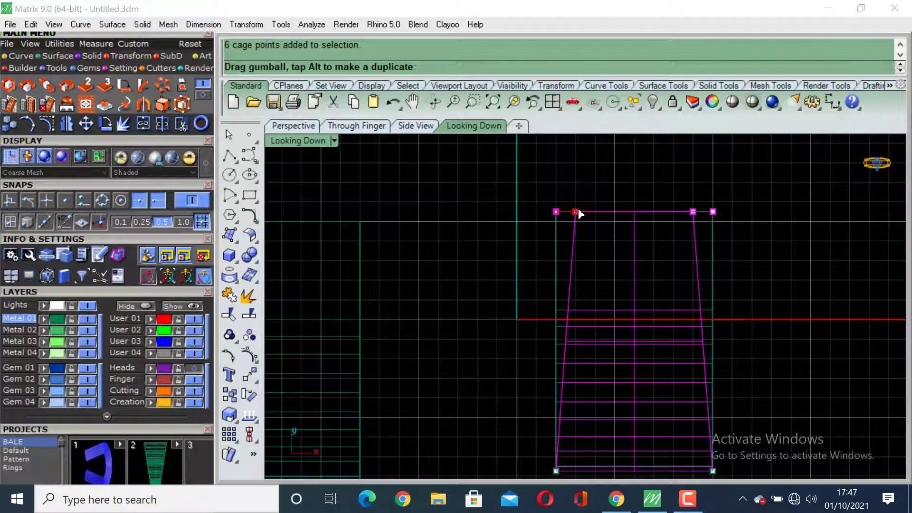
{"action": "left_click_drag", "start_coordinate": [579, 215], "coordinate": [576, 213]}
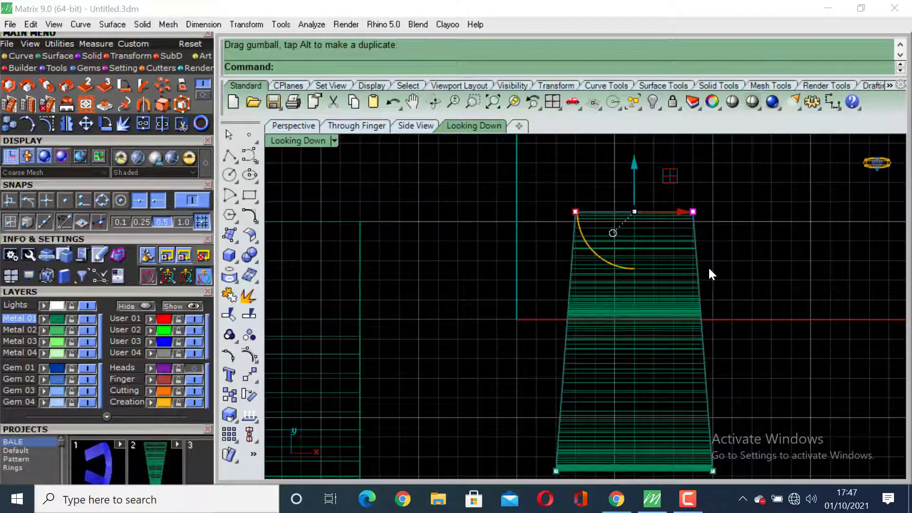
{"action": "key", "text": "ctrl+z"}
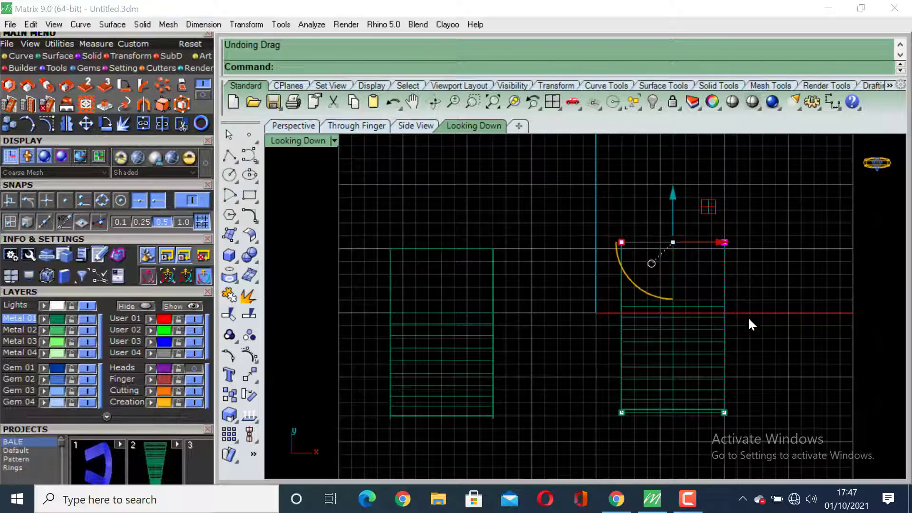
Taper the solid's negative Y end by scaling its six cage points inward along X to a little over a third of their original spacing
{"action": "scroll", "coordinate": [749, 316], "scroll_direction": "down", "scroll_amount": 3}
{"action": "left_click_drag", "start_coordinate": [548, 336], "coordinate": [736, 398]}
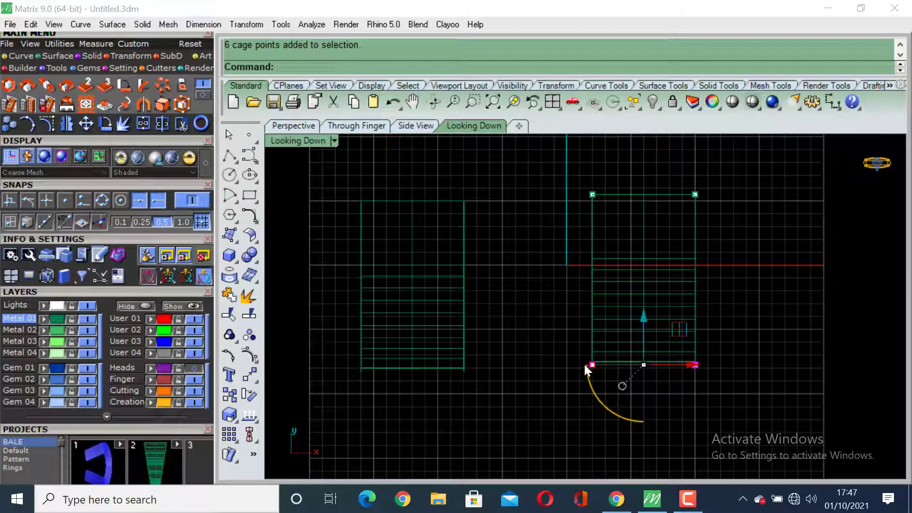
{"action": "left_click_drag", "start_coordinate": [593, 366], "coordinate": [613, 368]}
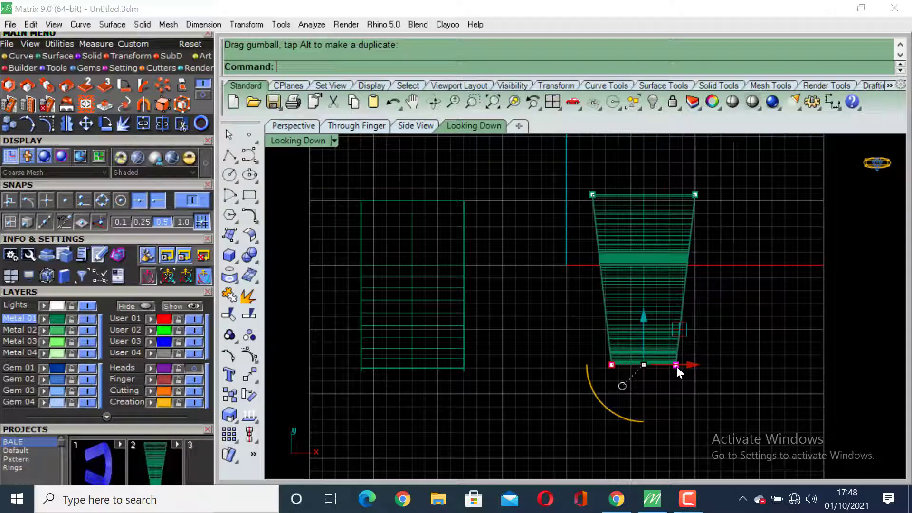
{"action": "left_click_drag", "start_coordinate": [680, 367], "coordinate": [679, 367]}
{"action": "key", "text": "ctrl+z"}
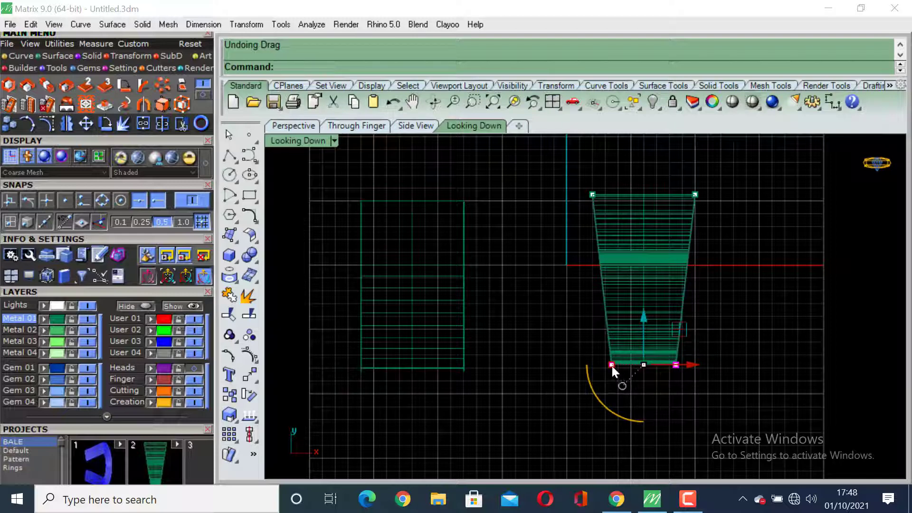
{"action": "left_click_drag", "start_coordinate": [613, 368], "coordinate": [623, 369]}
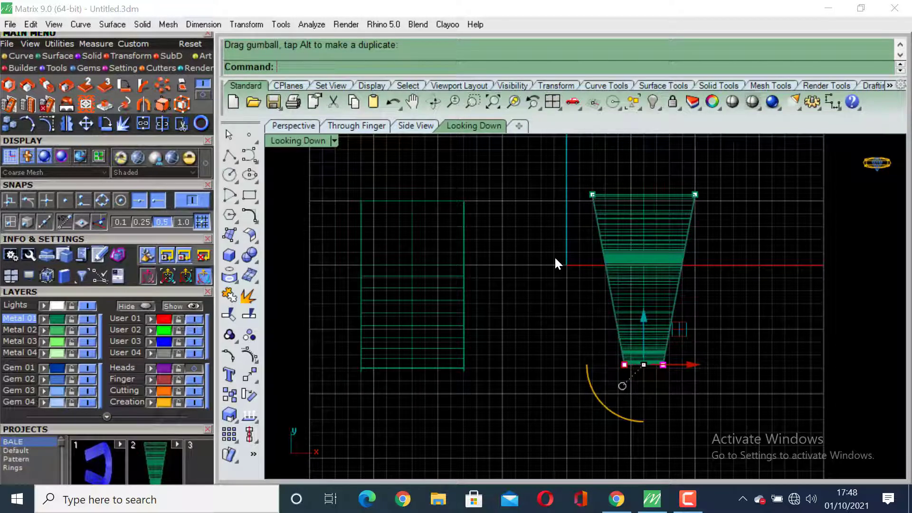
Examine the tapered solid in the Perspective and Looking Down views with its cage points deselected
{"action": "double_click", "coordinate": [295, 140]}
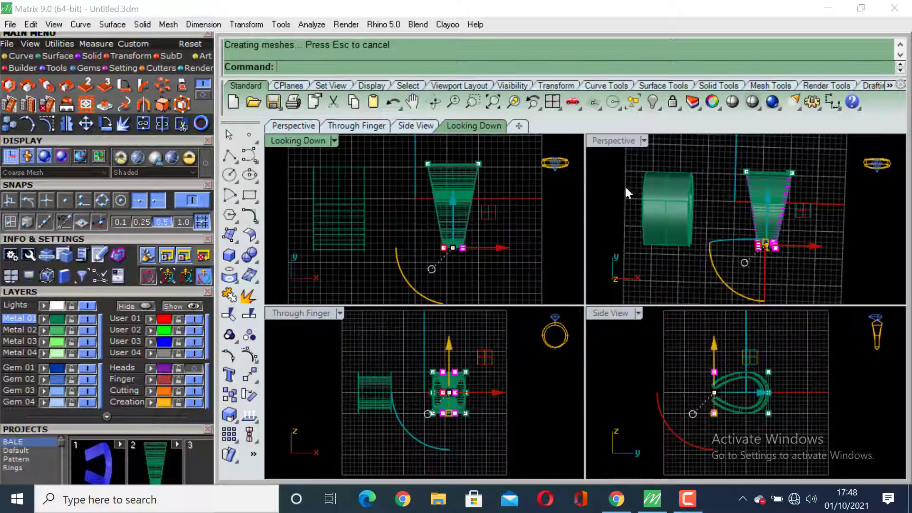
{"action": "double_click", "coordinate": [618, 140]}
{"action": "right_click_drag", "start_coordinate": [711, 310], "coordinate": [777, 232]}
{"action": "scroll", "coordinate": [683, 274], "scroll_direction": "up", "scroll_amount": 3}
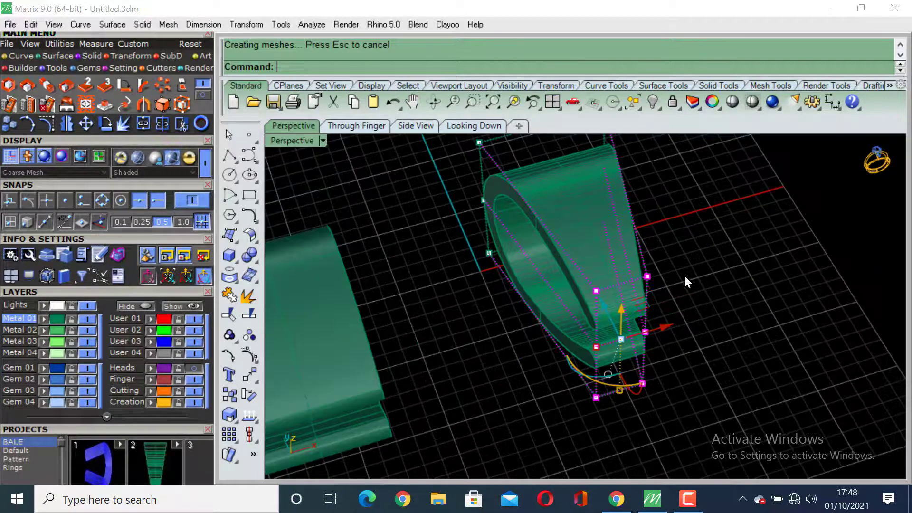
{"action": "left_click", "coordinate": [708, 269]}
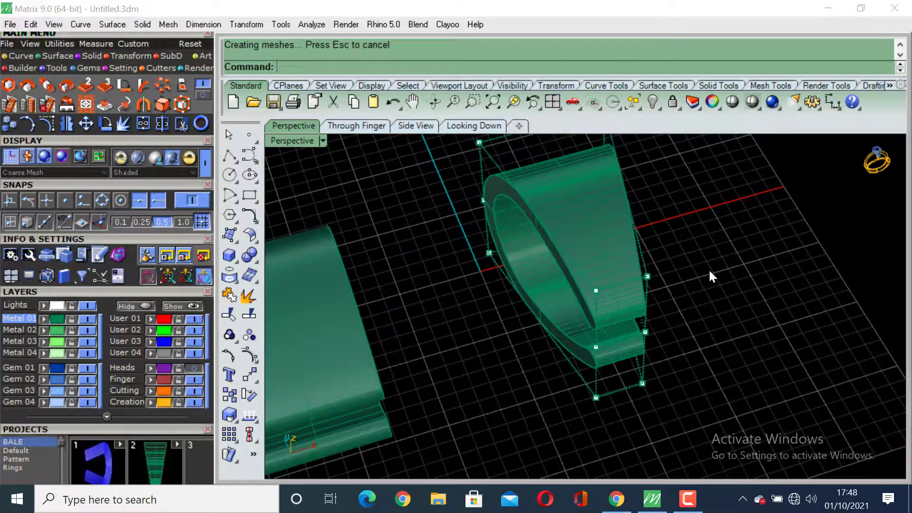
{"action": "double_click", "coordinate": [295, 141]}
{"action": "double_click", "coordinate": [306, 141]}
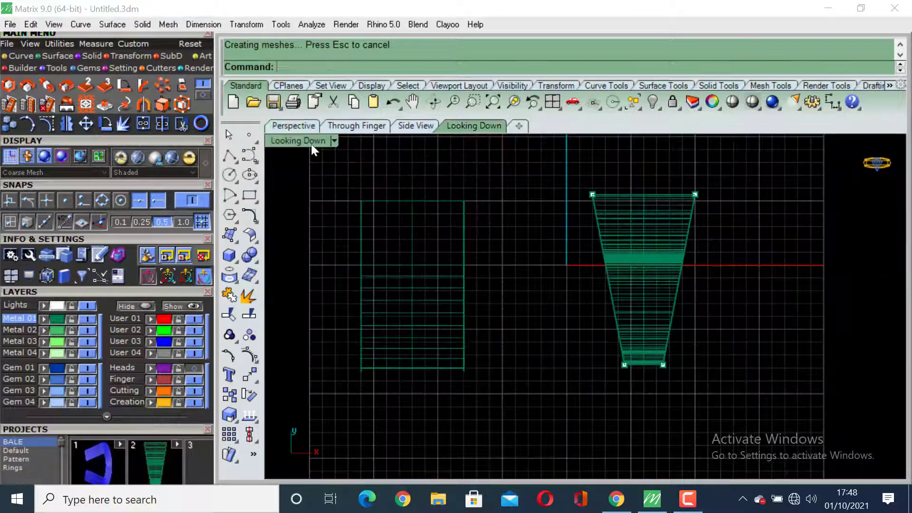
{"action": "right_click_drag", "start_coordinate": [732, 243], "coordinate": [721, 285]}
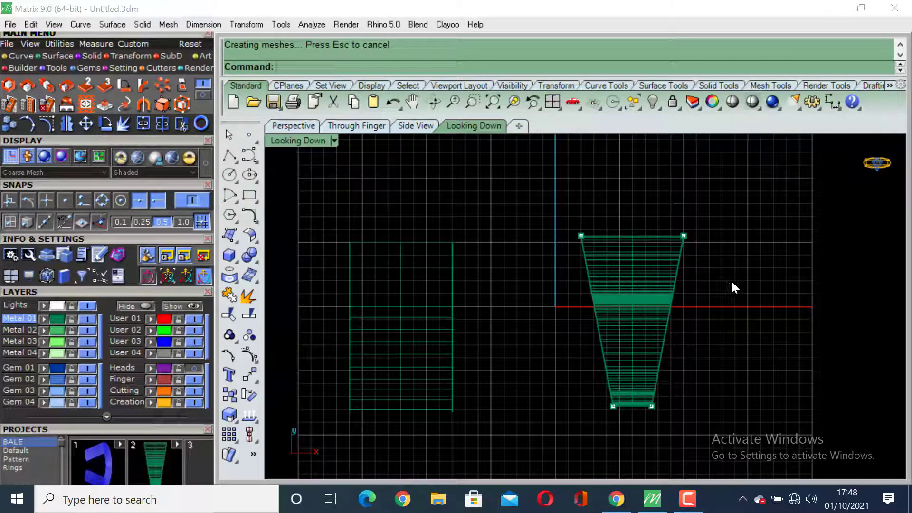
Apply a CageEdit to the tapered solid from its World bounding box, with 2 X, 3 Y and 3 Z points and the Global region
{"action": "left_click", "coordinate": [657, 277]}
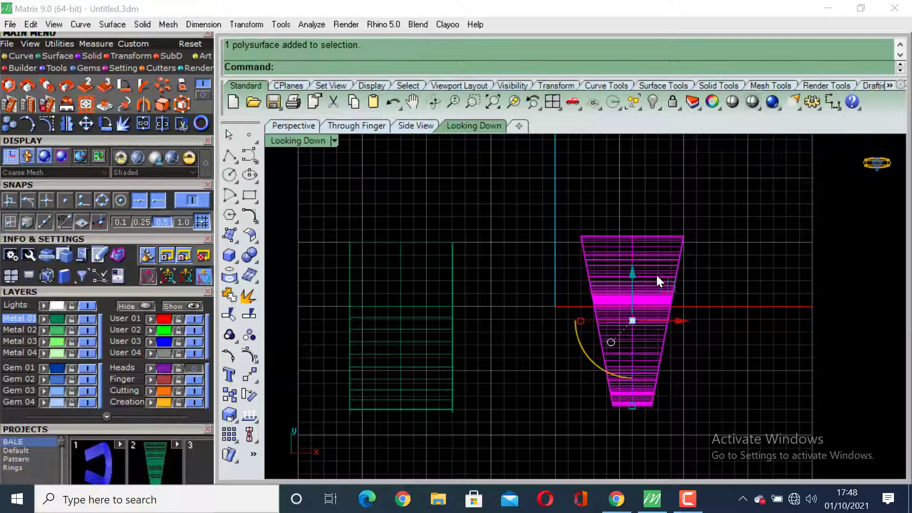
{"action": "type", "text": "Cahe"}
{"action": "key", "text": "Return"}
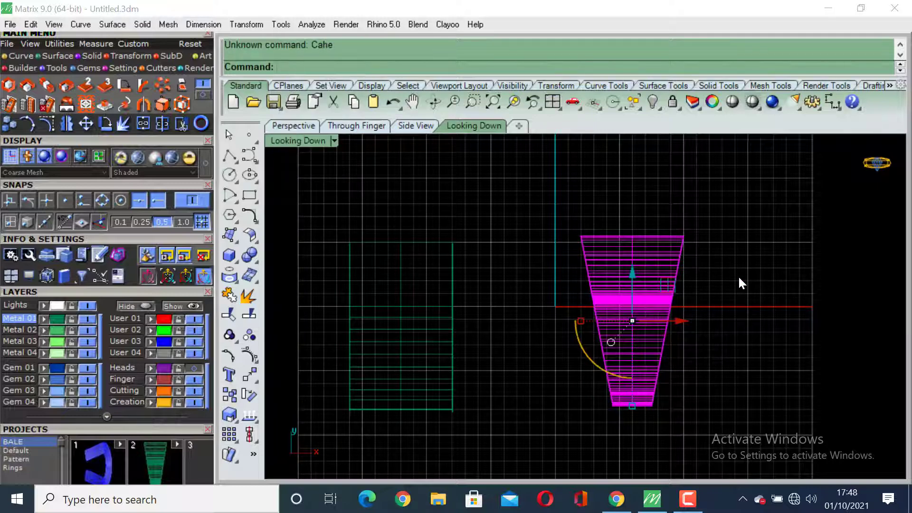
{"action": "type", "text": "CageEdit"}
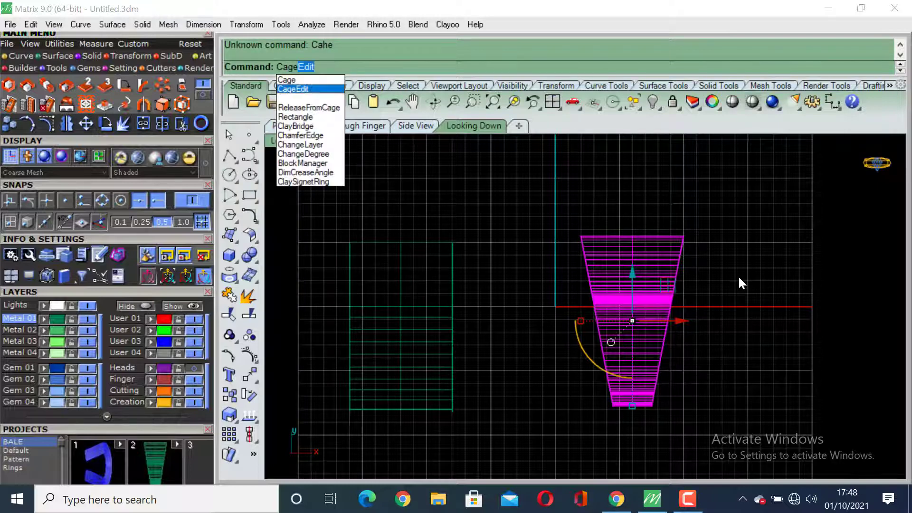
{"action": "key", "text": "Return"}
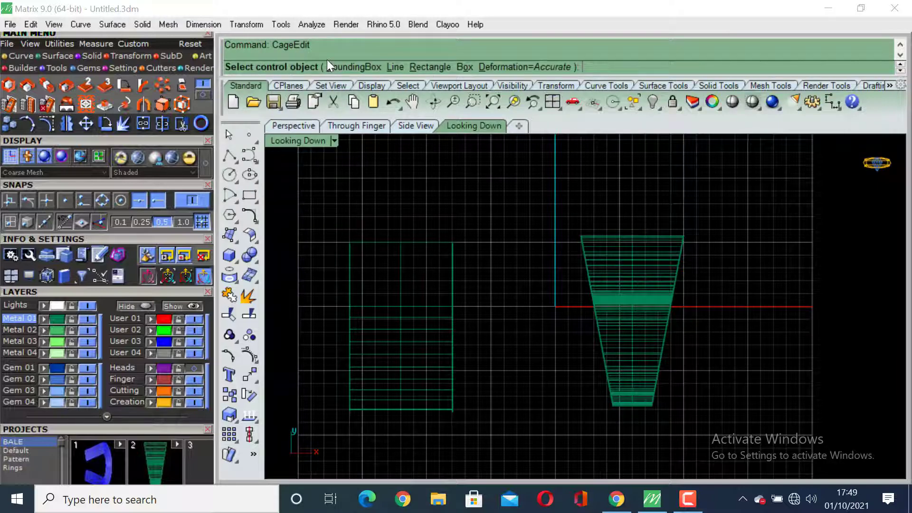
{"action": "left_click", "coordinate": [356, 67]}
{"action": "left_click", "coordinate": [406, 67]}
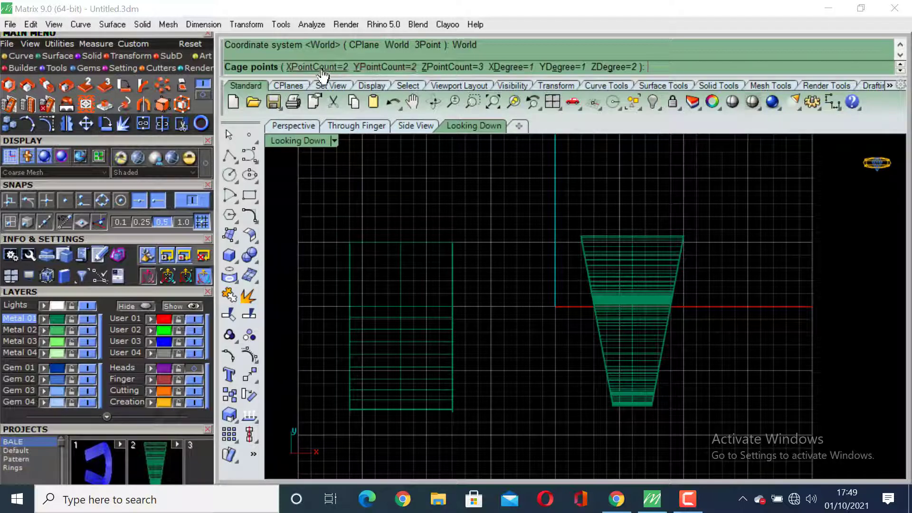
{"action": "left_click", "coordinate": [370, 68]}
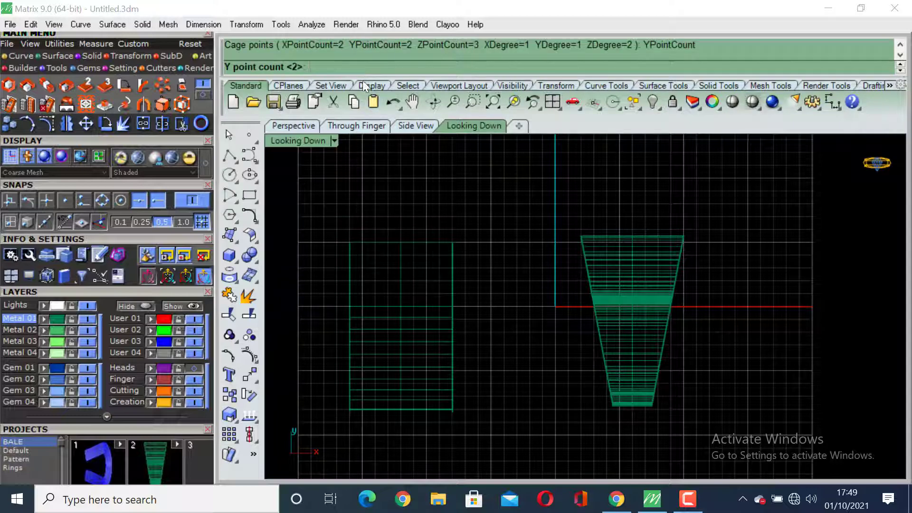
{"action": "type", "text": "3"}
{"action": "key", "text": "Return"}
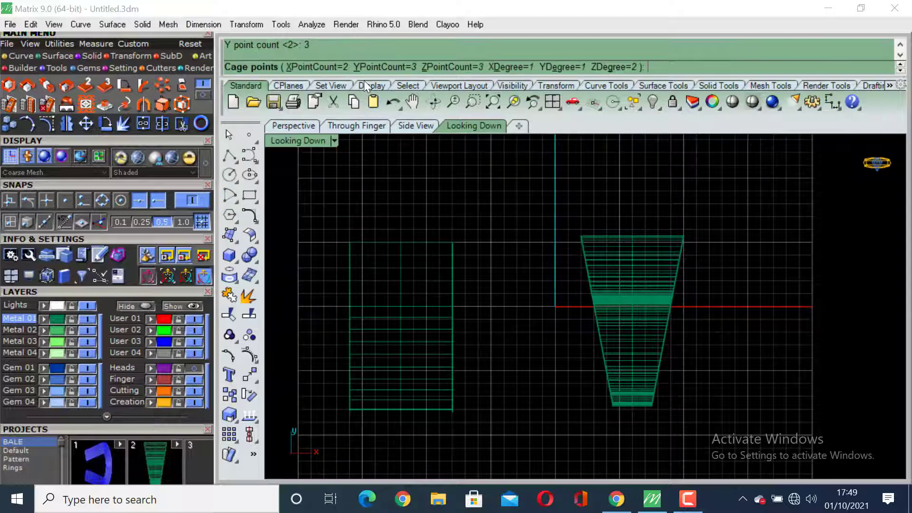
{"action": "key", "text": "Return"}
{"action": "key", "text": "Return"}
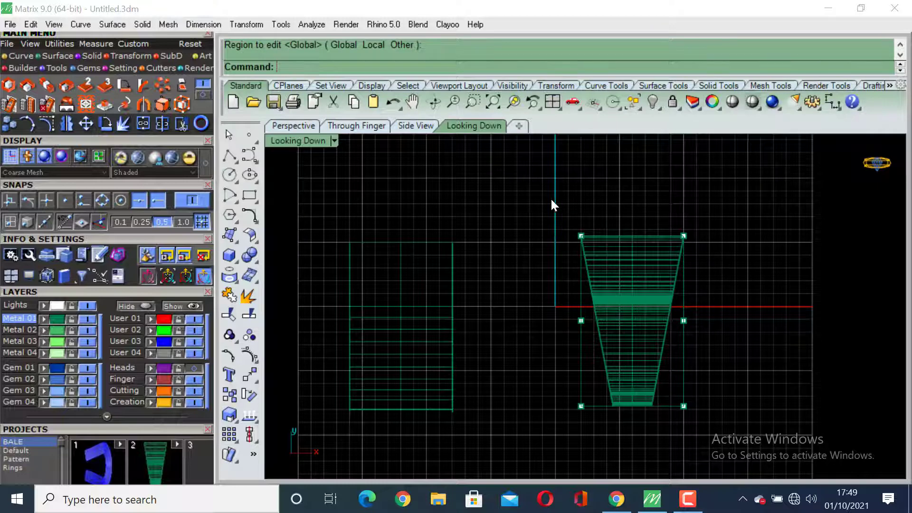
Flare the solid's positive Y end by scaling its end row of cage points outward along X to about 1.4 times their spacing
{"action": "type", "text": "Gumball"}
{"action": "key", "text": "Return"}
{"action": "left_click", "coordinate": [356, 67]}
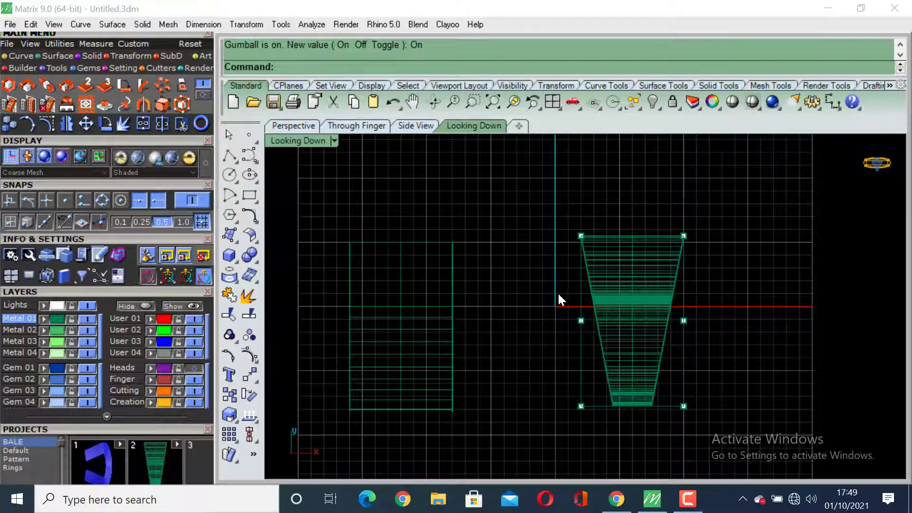
{"action": "left_click_drag", "start_coordinate": [565, 217], "coordinate": [709, 259]}
{"action": "left_click_drag", "start_coordinate": [581, 236], "coordinate": [562, 238]}
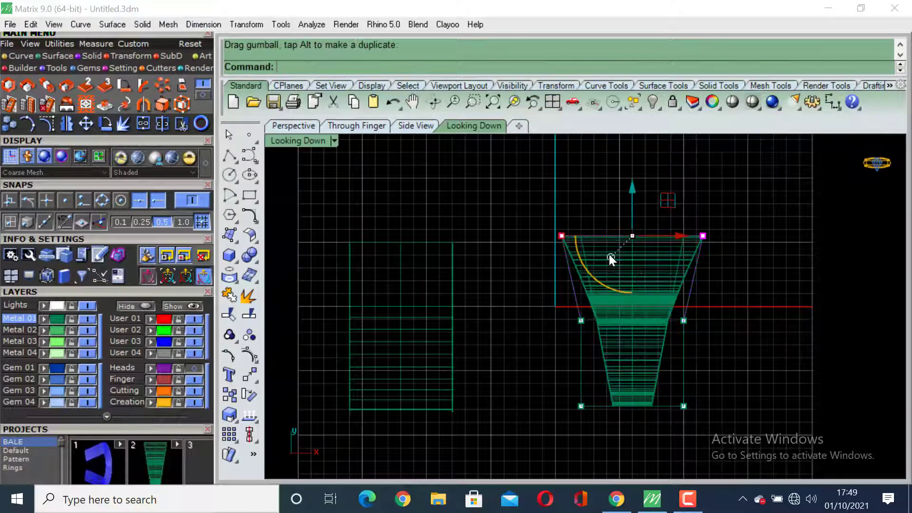
Disable object snaps and grid snap, and nudge one middle cage point on the solid's negative X side slightly inward along X
{"action": "left_click", "coordinate": [189, 206]}
{"action": "left_click", "coordinate": [201, 225]}
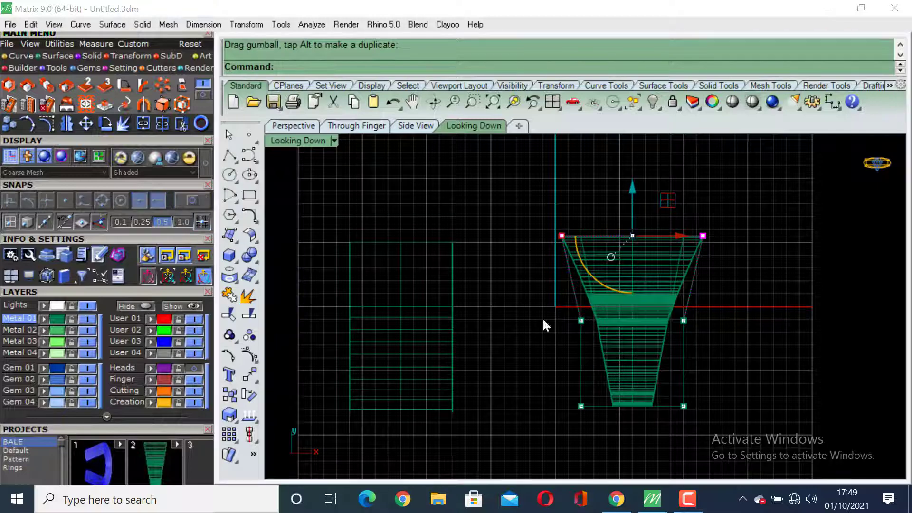
{"action": "scroll", "coordinate": [637, 296], "scroll_direction": "up", "scroll_amount": 1}
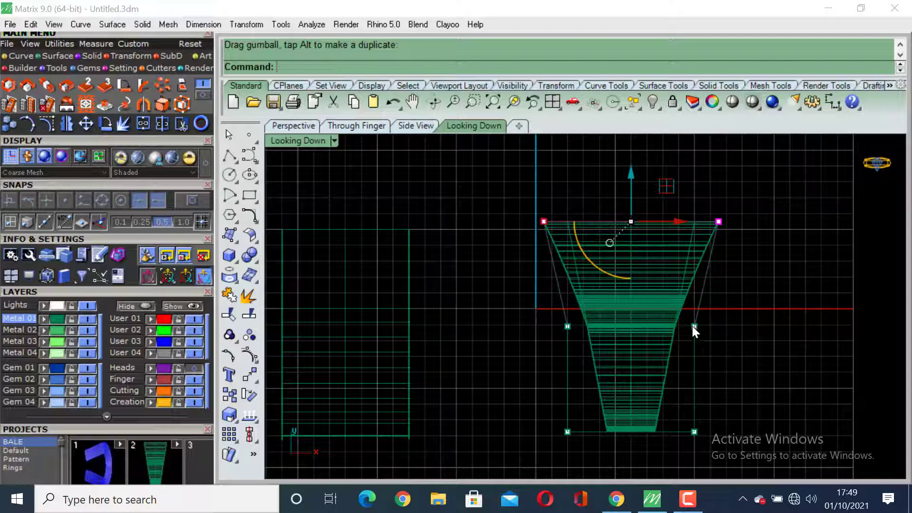
{"action": "left_click", "coordinate": [567, 326]}
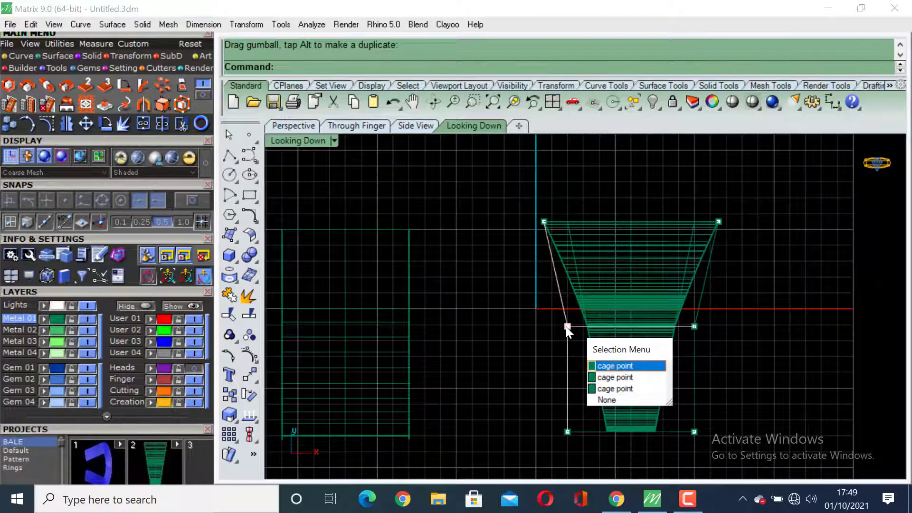
{"action": "left_click", "coordinate": [611, 367]}
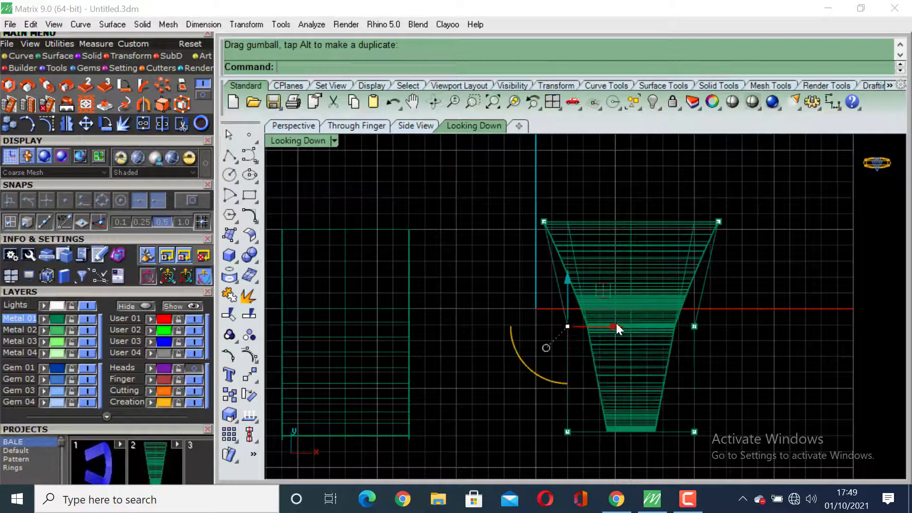
{"action": "mouse_move", "coordinate": [616, 324]}
{"action": "left_mouse_down"}
{"action": "mouse_move", "coordinate": [606, 327]}
{"action": "mouse_move", "coordinate": [617, 329]}
{"action": "left_mouse_up"}
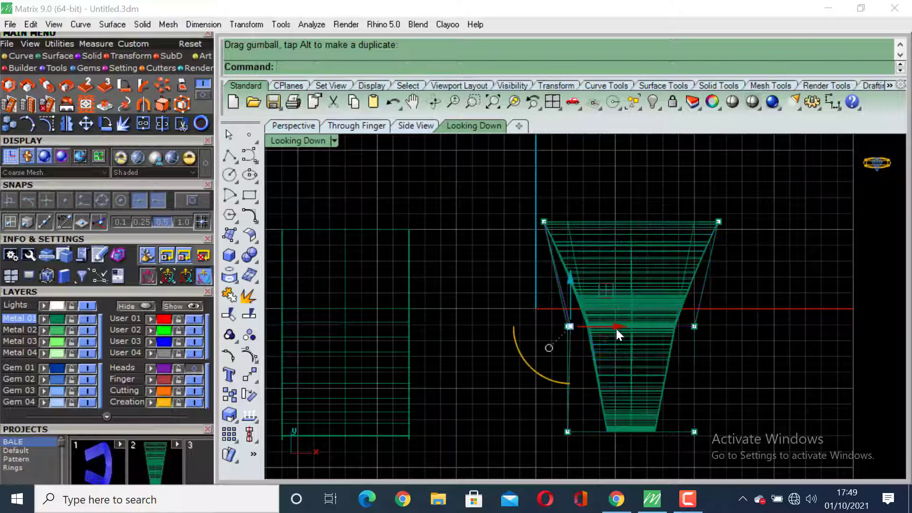
Try to move a negative Y end cage point outward along X, and undo both single cage-point moves
{"action": "left_click", "coordinate": [567, 432]}
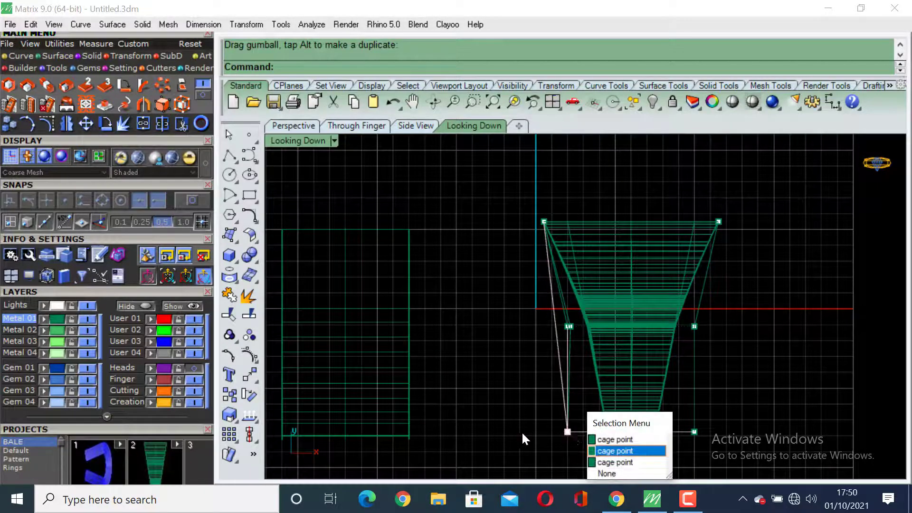
{"action": "left_click", "coordinate": [522, 438]}
{"action": "left_click", "coordinate": [567, 432]}
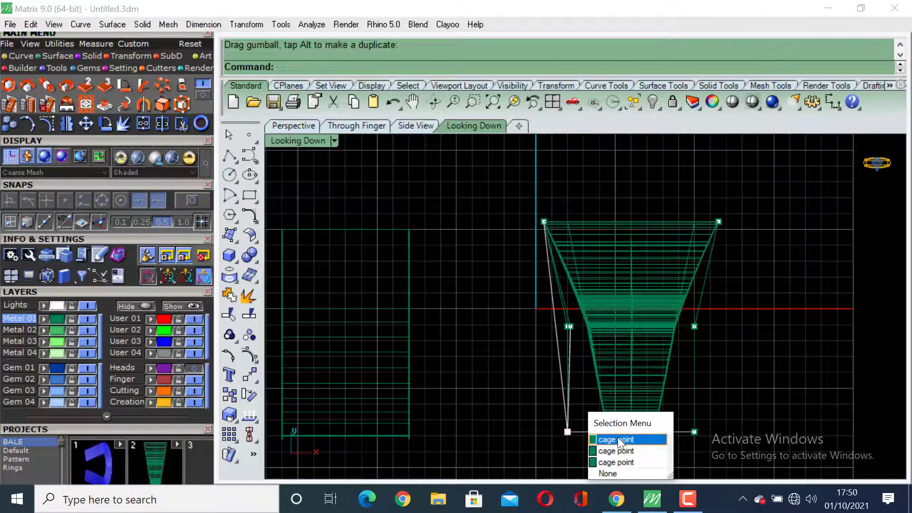
{"action": "left_click", "coordinate": [618, 440]}
{"action": "mouse_move", "coordinate": [617, 431]}
{"action": "left_mouse_down"}
{"action": "mouse_move", "coordinate": [625, 438]}
{"action": "mouse_move", "coordinate": [611, 437]}
{"action": "left_mouse_up"}
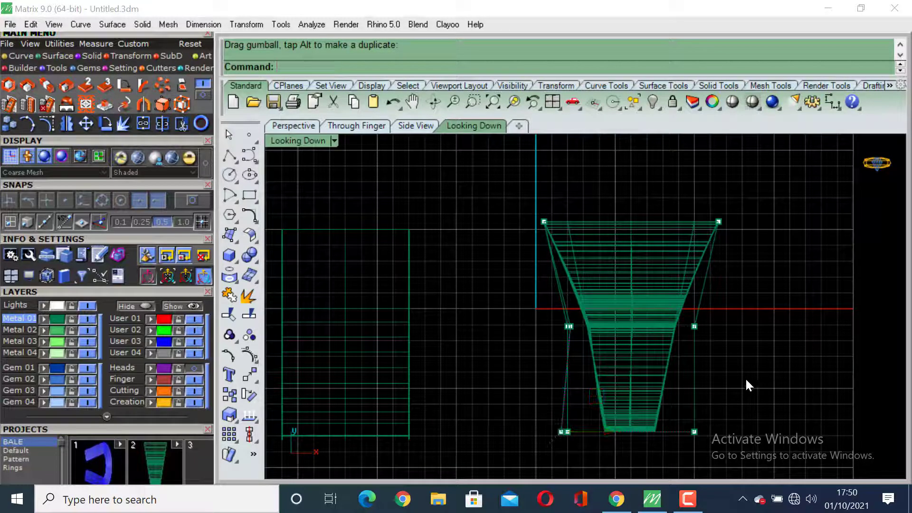
{"action": "key", "text": "ctrl+z"}
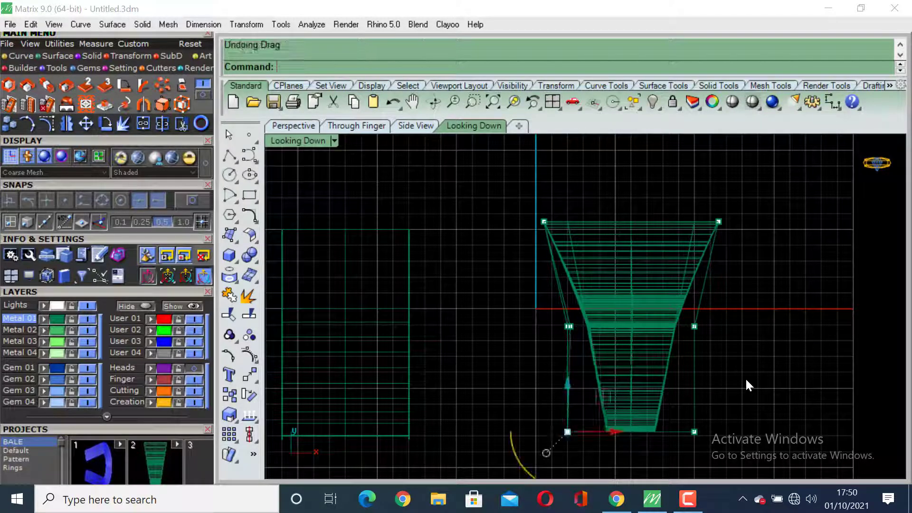
{"action": "key", "text": "ctrl+z"}
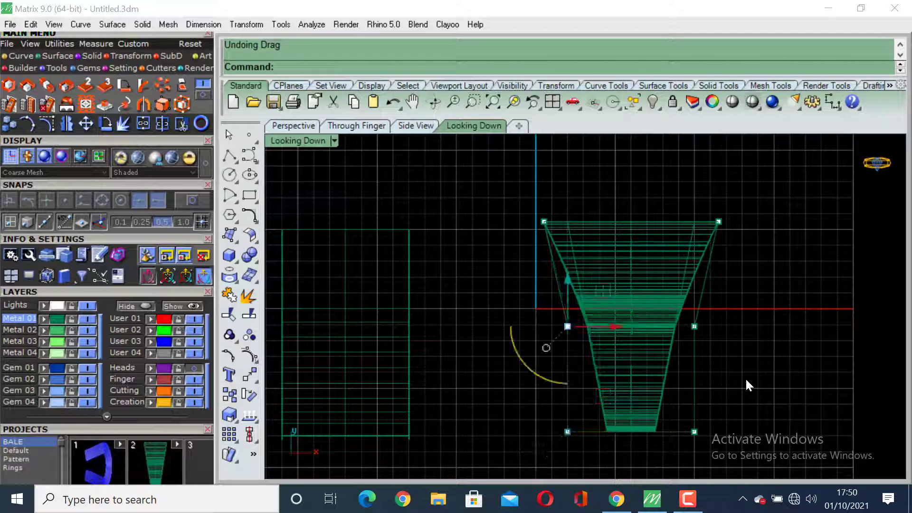
{"action": "key", "text": "Escape"}
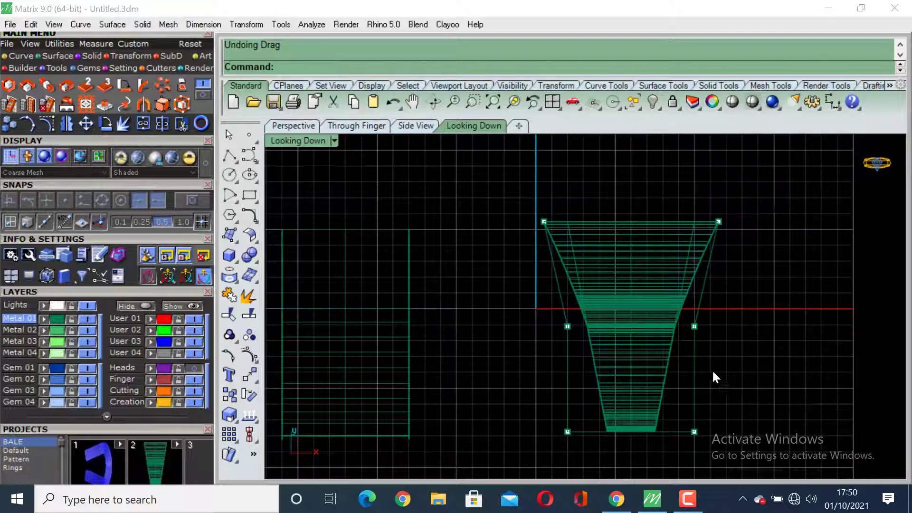
In the Perspective view, move the three middle cage points on the solid's negative X side slightly outward along X
{"action": "left_click", "coordinate": [567, 327]}
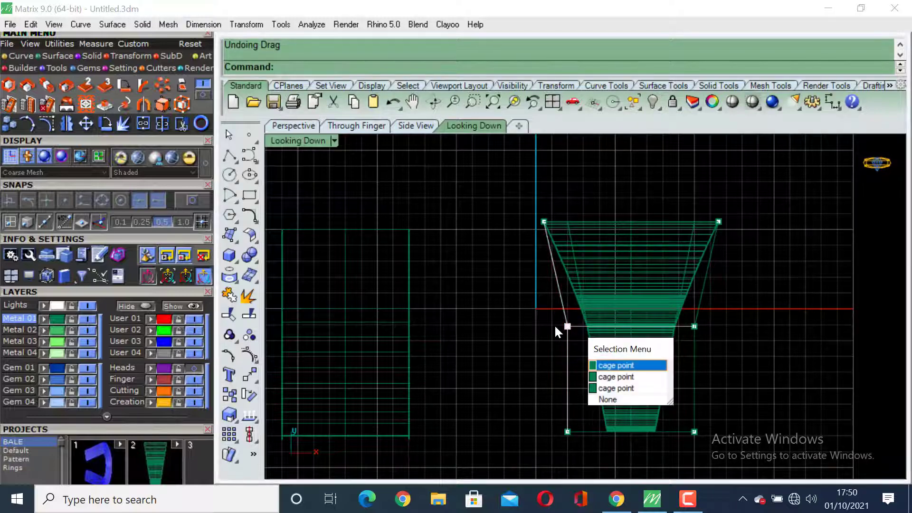
{"action": "left_click", "coordinate": [545, 336]}
{"action": "left_click", "coordinate": [565, 324]}
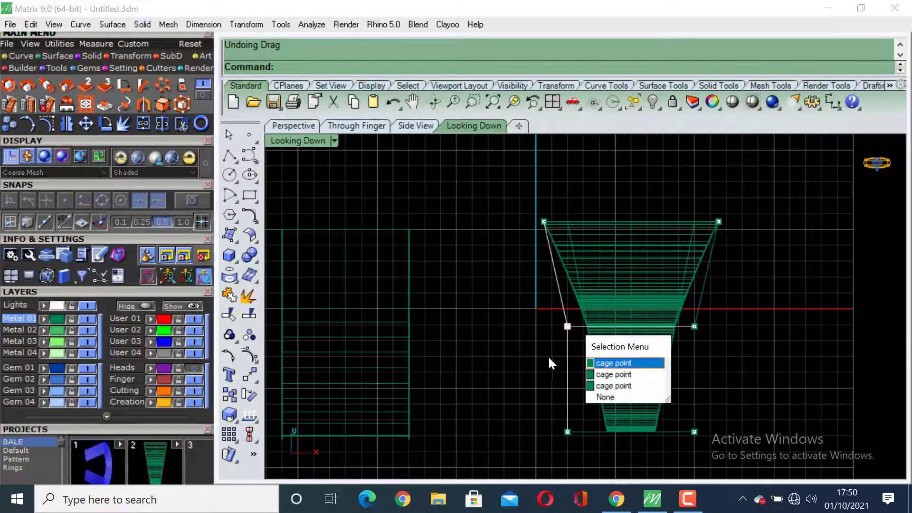
{"action": "left_click", "coordinate": [616, 364]}
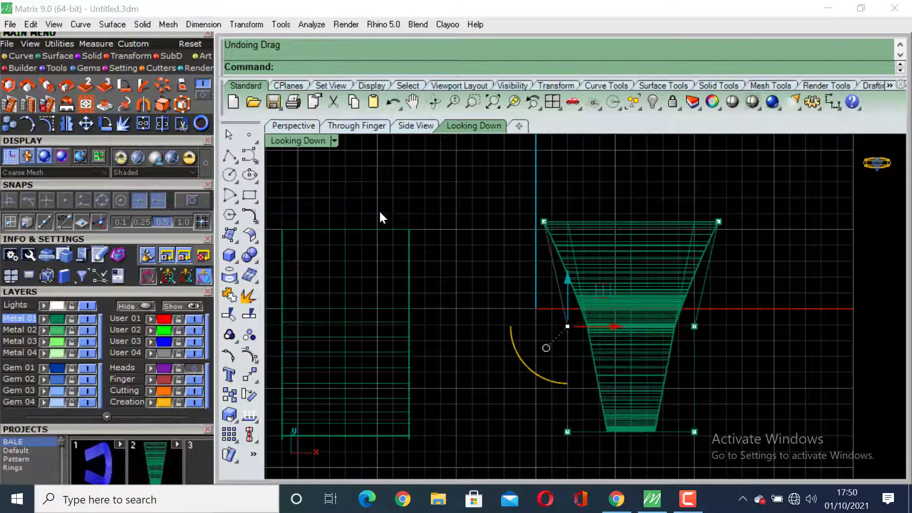
{"action": "double_click", "coordinate": [298, 141]}
{"action": "double_click", "coordinate": [618, 141]}
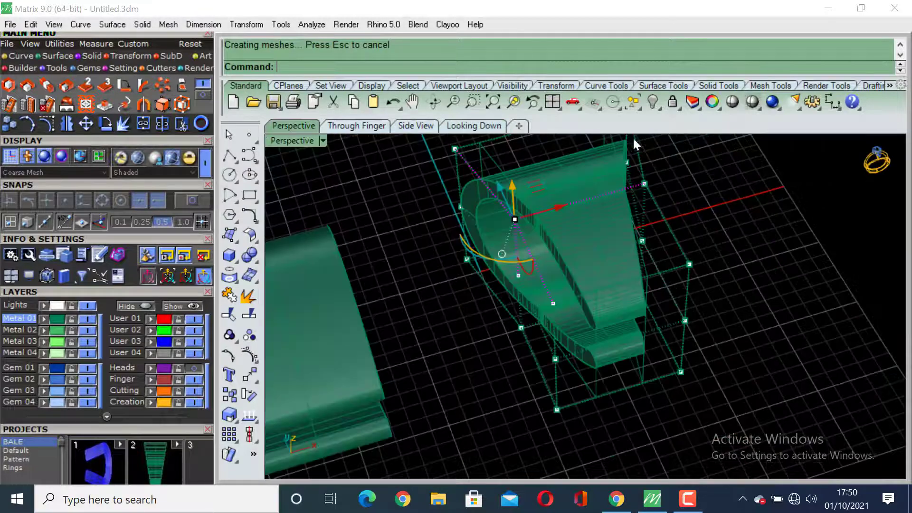
{"action": "right_click_drag", "start_coordinate": [705, 281], "coordinate": [739, 267]}
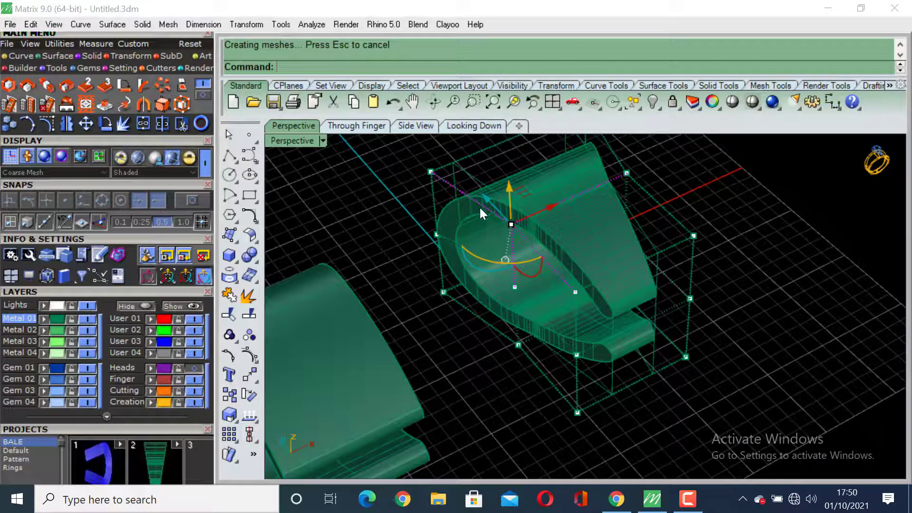
{"action": "left_click_drag", "start_coordinate": [473, 372], "coordinate": [523, 190]}
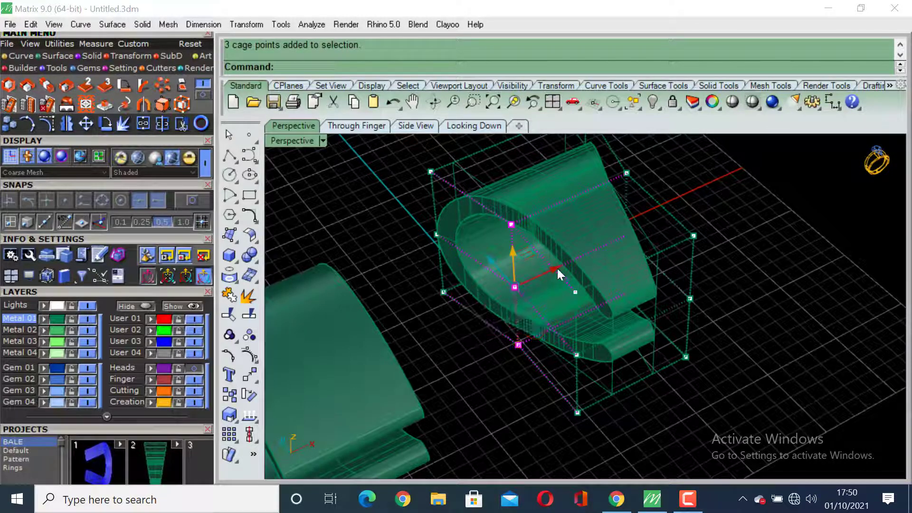
{"action": "left_click_drag", "start_coordinate": [556, 270], "coordinate": [543, 277]}
Move the middle cage points on the solid's positive X side slightly outward along X
{"action": "right_click_drag", "start_coordinate": [764, 268], "coordinate": [683, 350]}
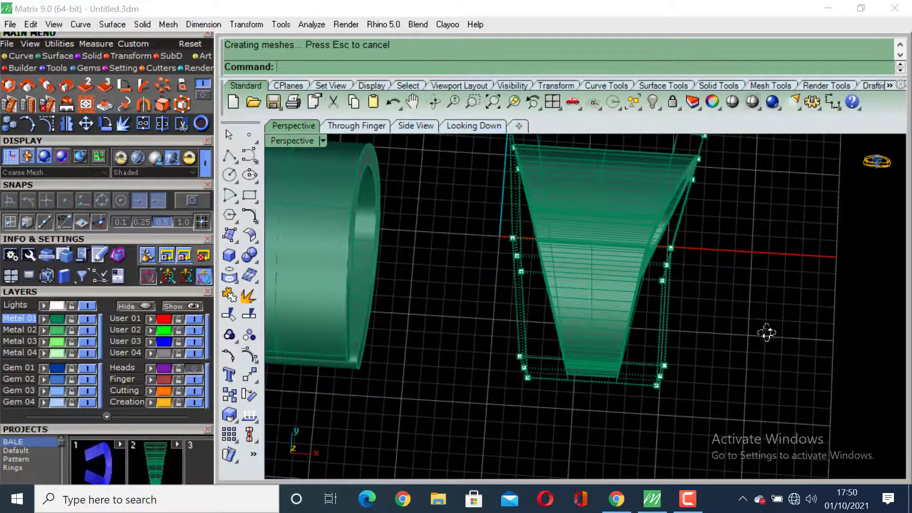
{"action": "right_click_drag", "start_coordinate": [765, 332], "coordinate": [717, 326]}
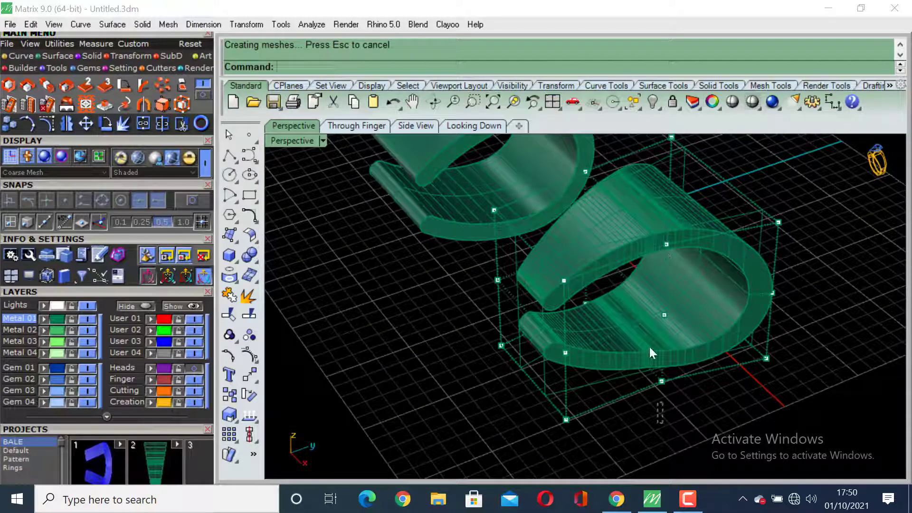
{"action": "left_click_drag", "start_coordinate": [661, 420], "coordinate": [684, 208]}
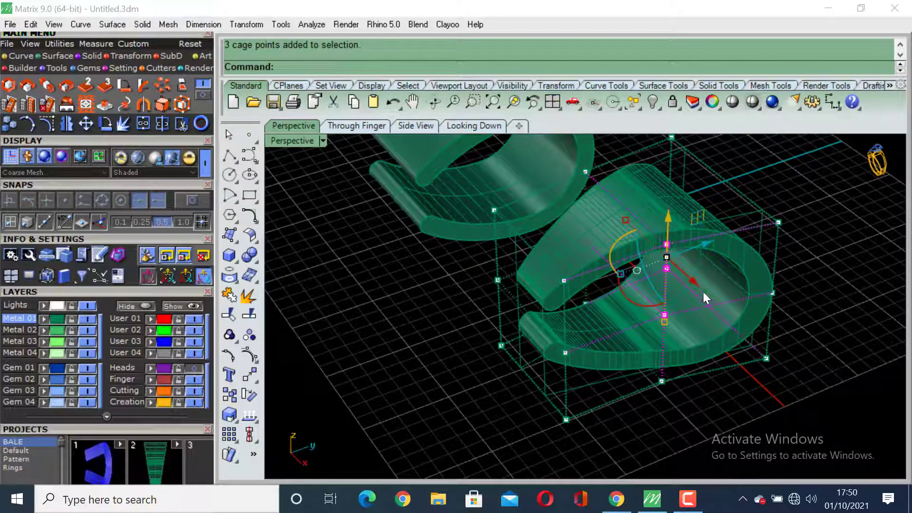
{"action": "left_click_drag", "start_coordinate": [694, 287], "coordinate": [705, 298]}
At the narrow negative Y end, nudge the negative X column of cage points slightly inward and shift the opposite column along X
{"action": "right_click_drag", "start_coordinate": [820, 287], "coordinate": [290, 384]}
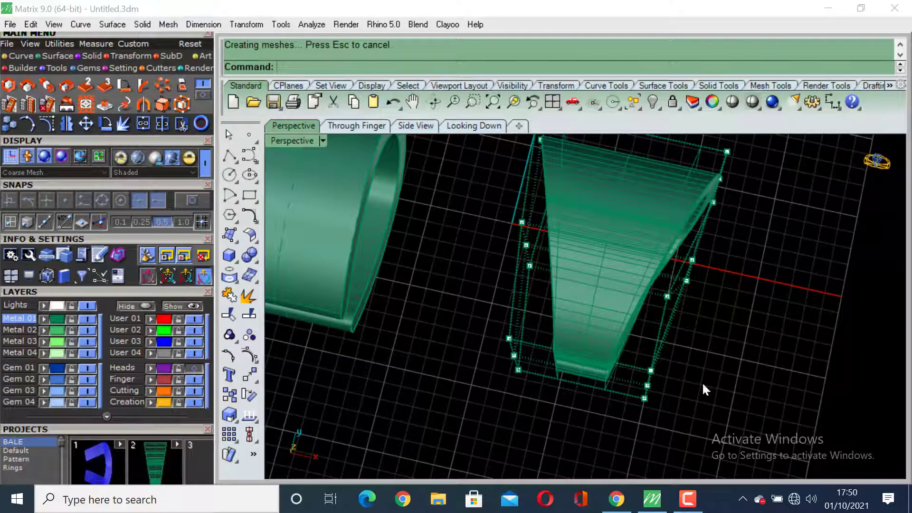
{"action": "right_click_drag", "start_coordinate": [740, 371], "coordinate": [694, 298]}
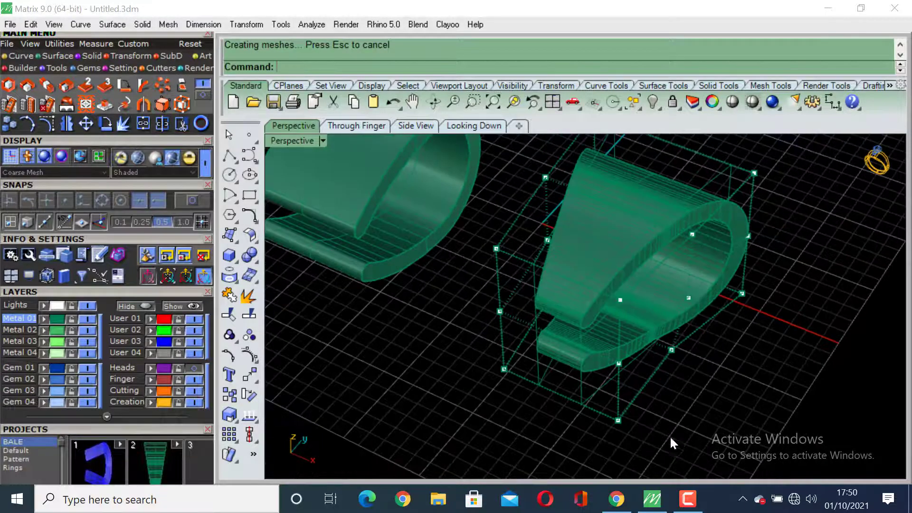
{"action": "left_click_drag", "start_coordinate": [473, 397], "coordinate": [517, 218]}
{"action": "left_click_drag", "start_coordinate": [535, 332], "coordinate": [540, 333]}
{"action": "left_click", "coordinate": [642, 366]}
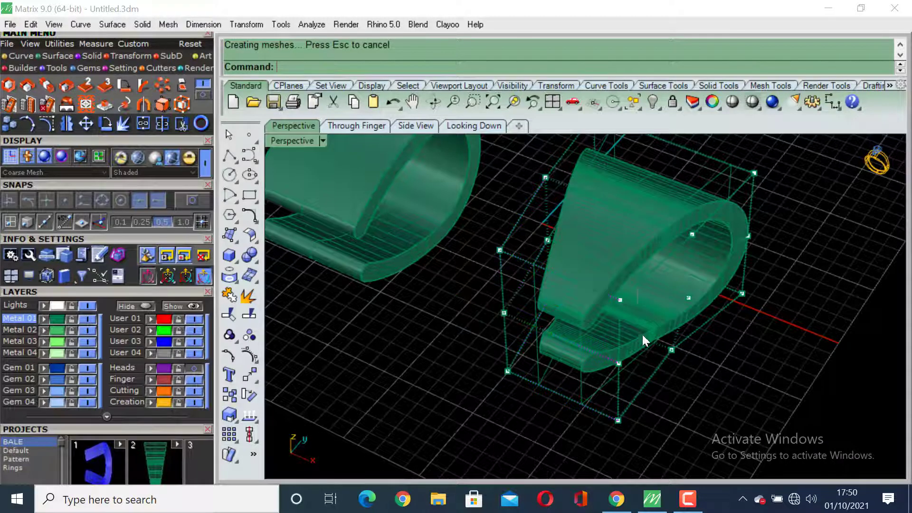
{"action": "left_click_drag", "start_coordinate": [639, 290], "coordinate": [603, 460]}
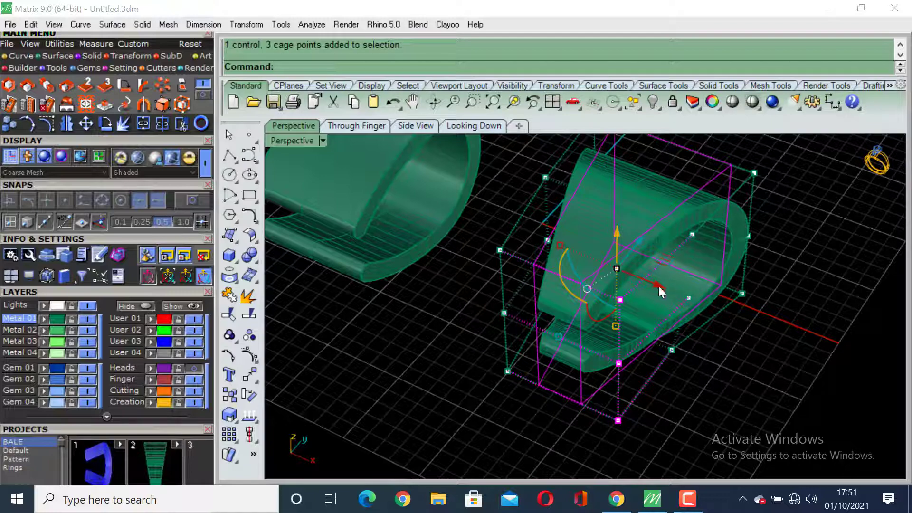
{"action": "left_click_drag", "start_coordinate": [658, 286], "coordinate": [743, 371]}
Turn off the cage points and delete both leftover control cages around the reshaped solid
{"action": "right_click_drag", "start_coordinate": [743, 371], "coordinate": [755, 326]}
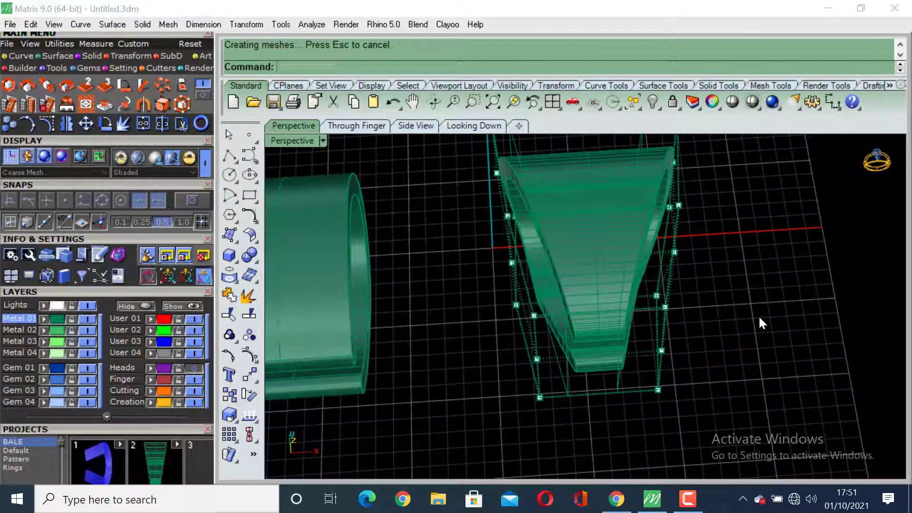
{"action": "right_click", "coordinate": [759, 318]}
{"action": "right_click", "coordinate": [760, 317]}
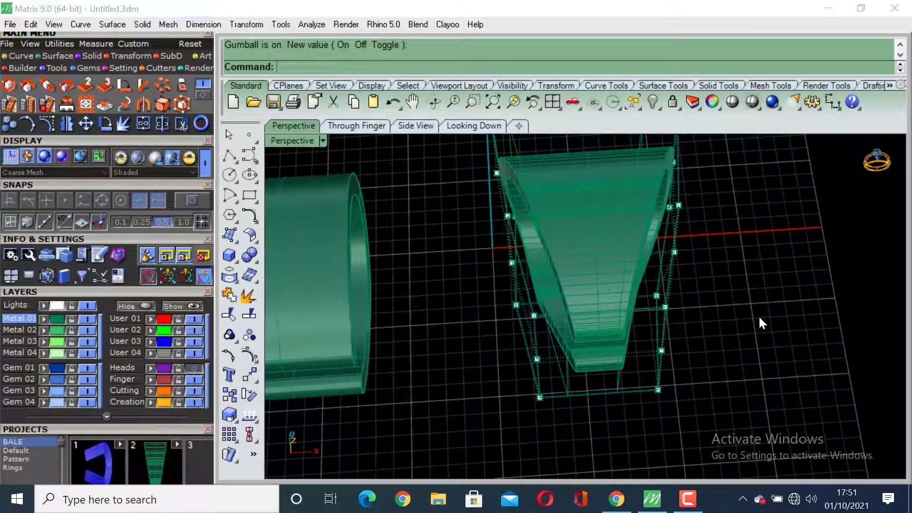
{"action": "right_click", "coordinate": [760, 318]}
{"action": "right_click", "coordinate": [760, 317]}
{"action": "key", "text": "Escape"}
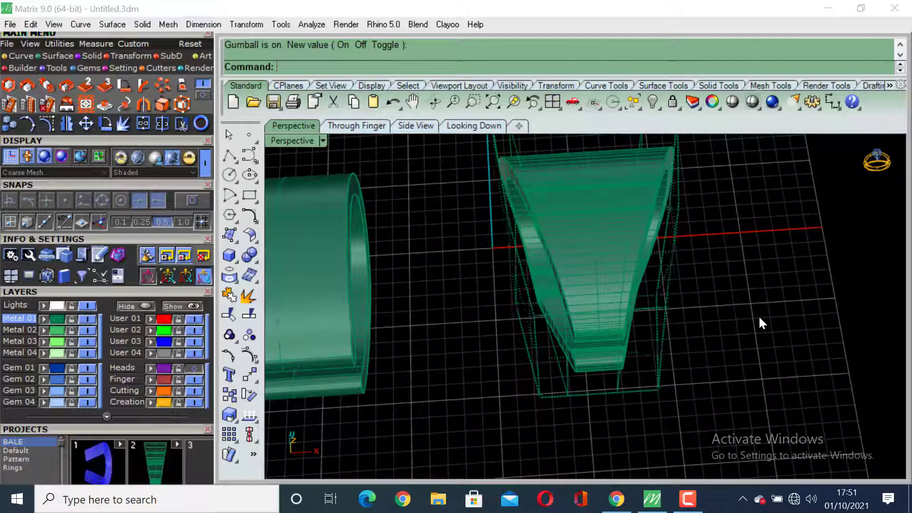
{"action": "left_click", "coordinate": [665, 317]}
{"action": "key", "text": "Delete"}
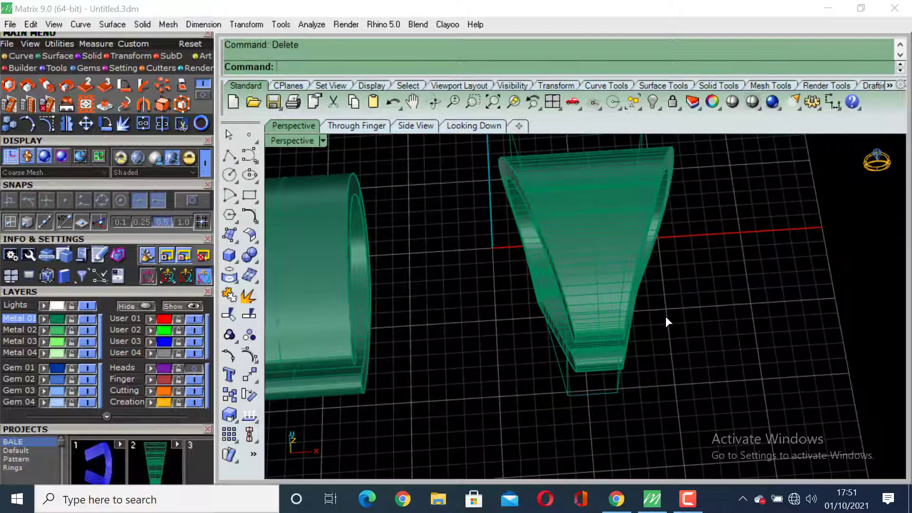
{"action": "right_click_drag", "start_coordinate": [663, 313], "coordinate": [754, 255]}
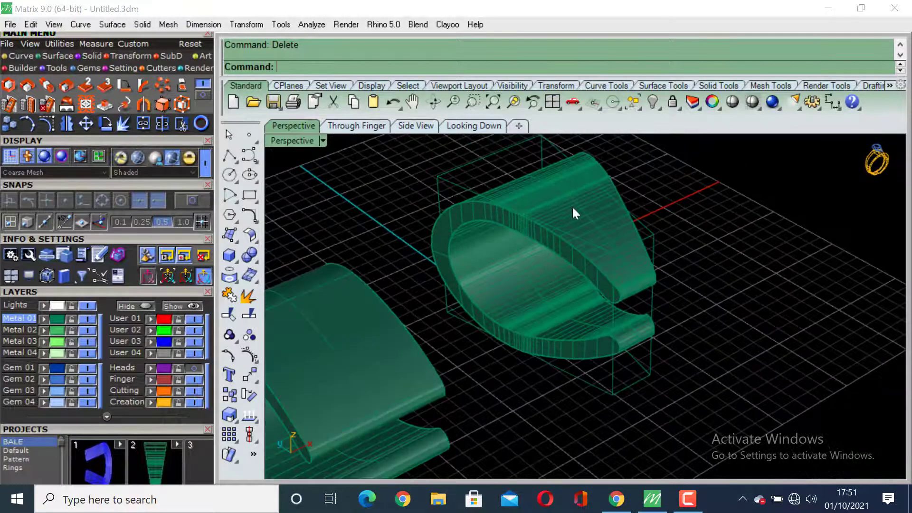
{"action": "left_click", "coordinate": [654, 374]}
{"action": "key", "text": "Delete"}
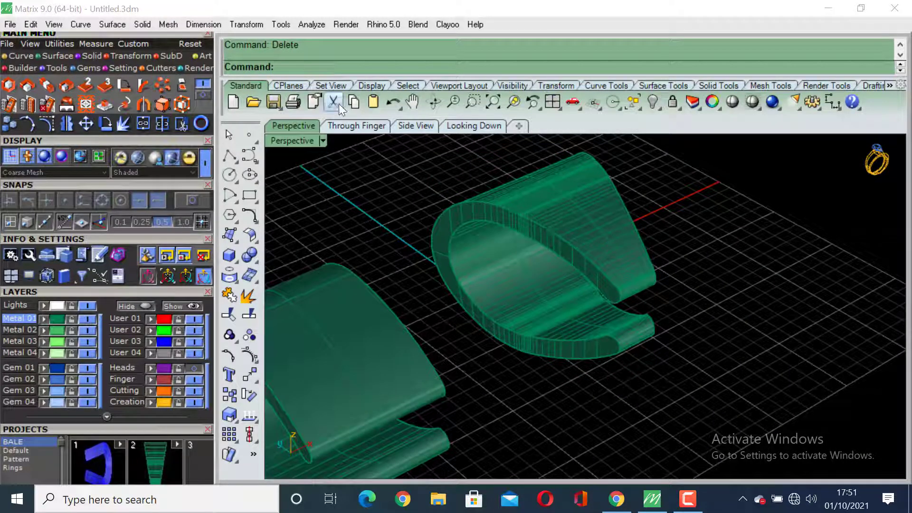
Try to chamfer the outer rim of the solid's negative X side face with the Chamfer command at distances 1,1
{"action": "type", "text": "Chamfer"}
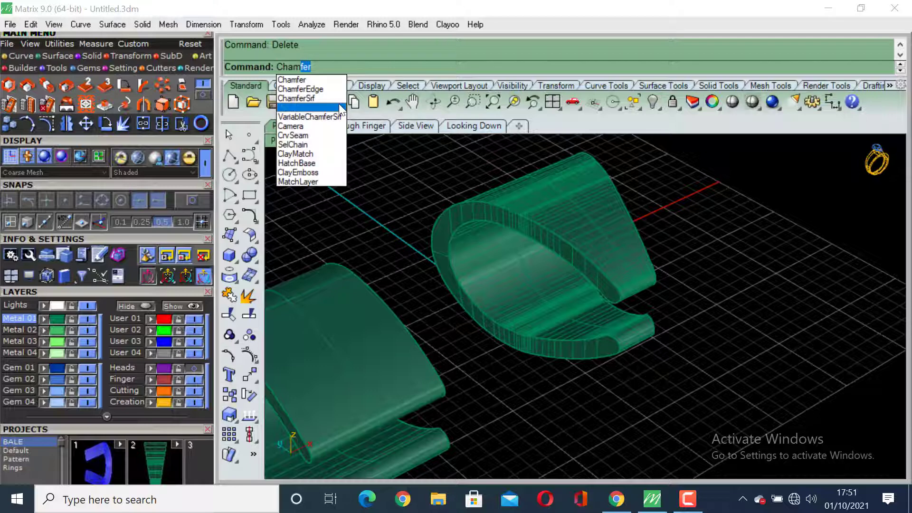
{"action": "key", "text": "Return"}
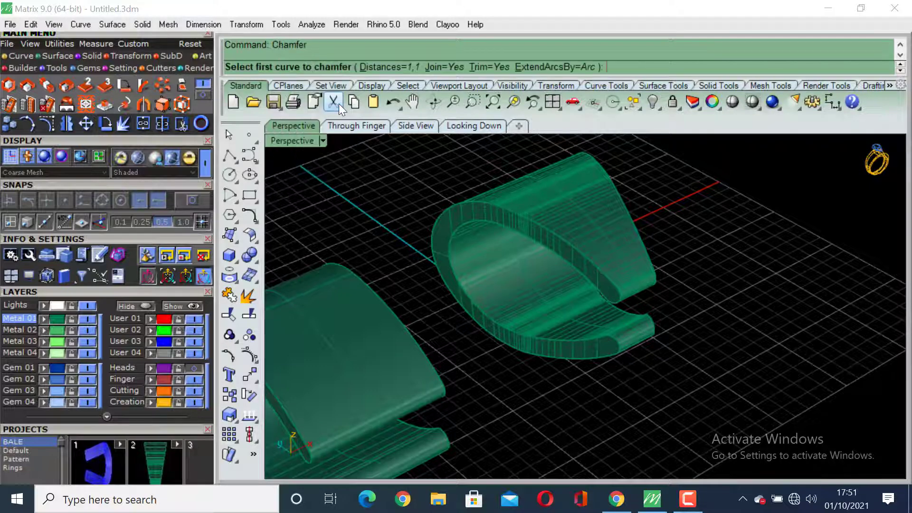
{"action": "left_click", "coordinate": [455, 204]}
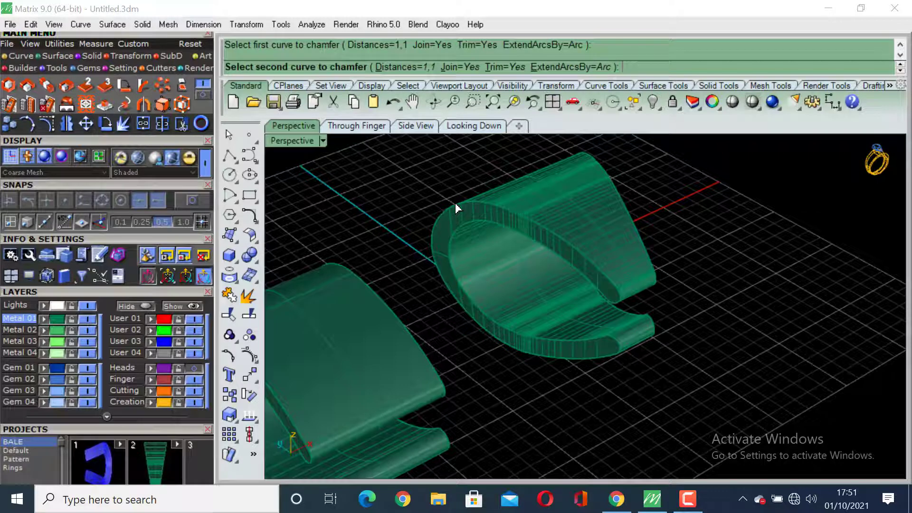
{"action": "left_click", "coordinate": [463, 206]}
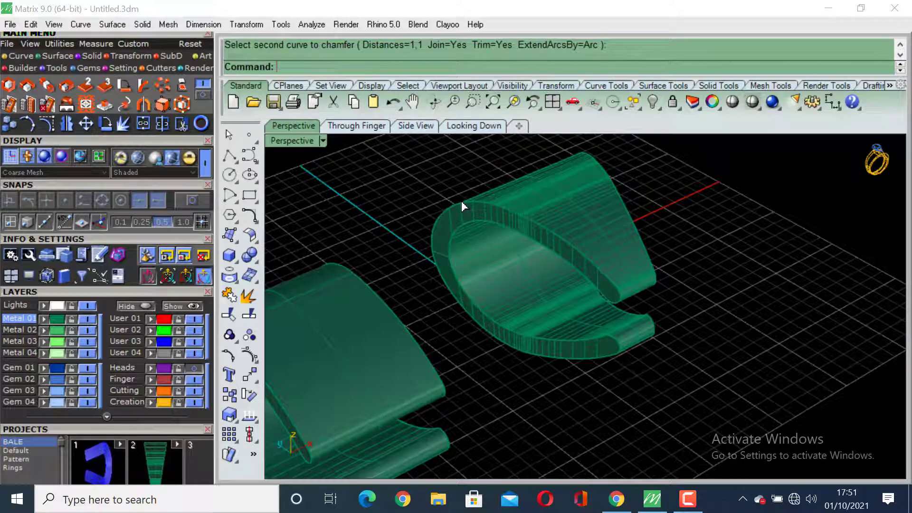
Fillet the inner and outer rim edges of the solid's negative X side face with FilletEdge, setting the next radius to 0.5
{"action": "type", "text": "Fi"}
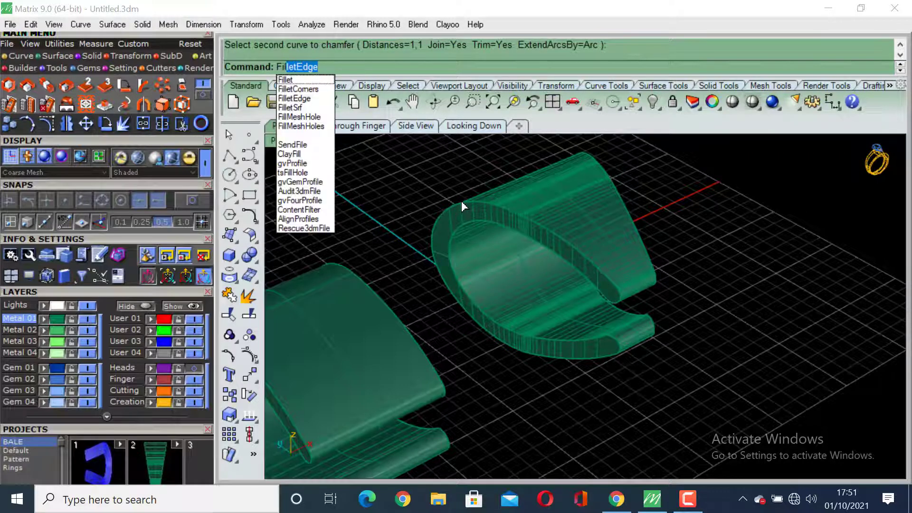
{"action": "key", "text": "Return"}
{"action": "left_click", "coordinate": [473, 203]}
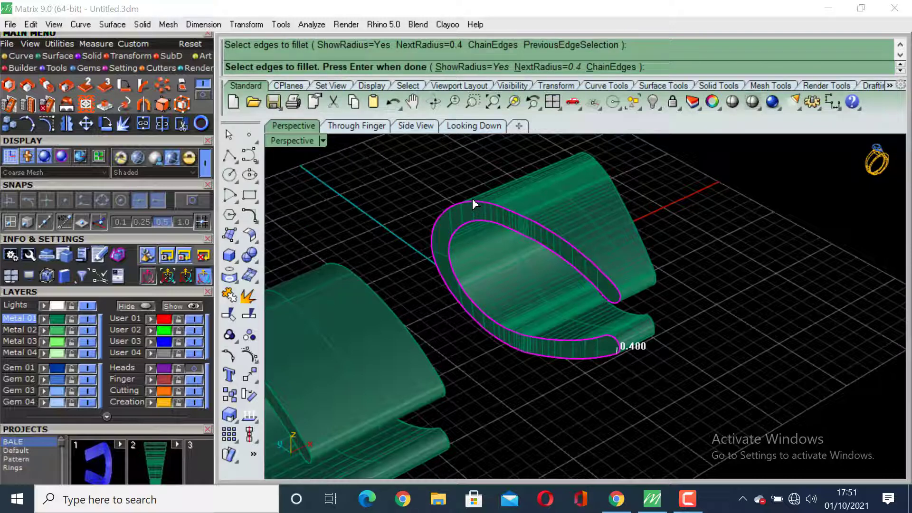
{"action": "left_click", "coordinate": [548, 67]}
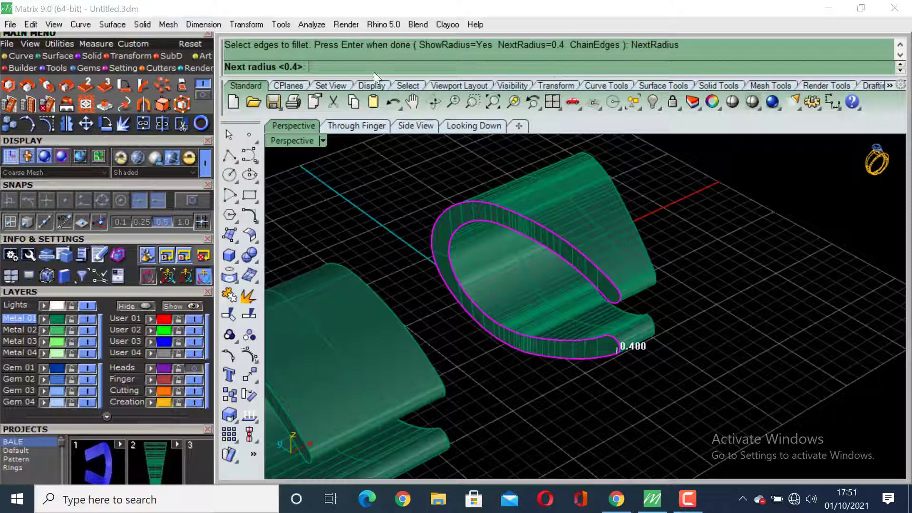
{"action": "type", "text": "0.5"}
{"action": "key", "text": "Return"}
{"action": "key", "text": "Return"}
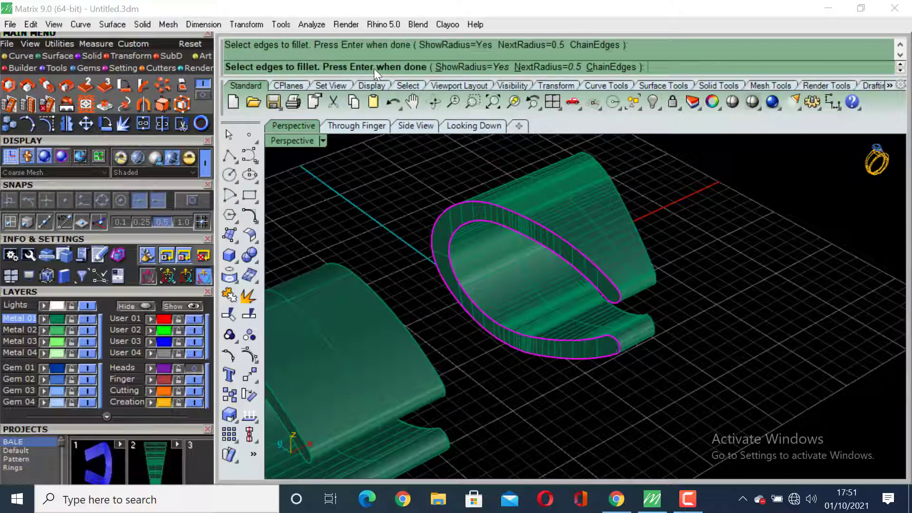
{"action": "key", "text": "Return"}
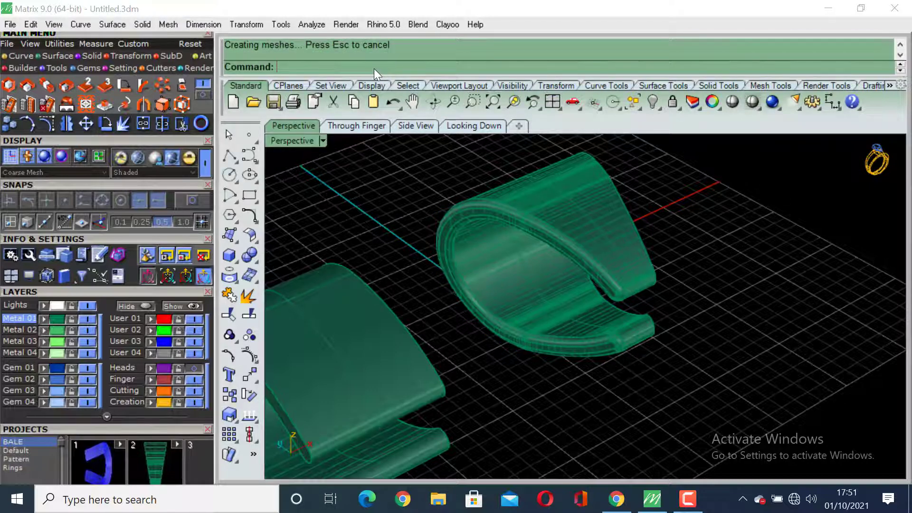
{"action": "right_click_drag", "start_coordinate": [515, 290], "coordinate": [494, 246]}
{"action": "right_click_drag", "start_coordinate": [496, 211], "coordinate": [890, 263]}
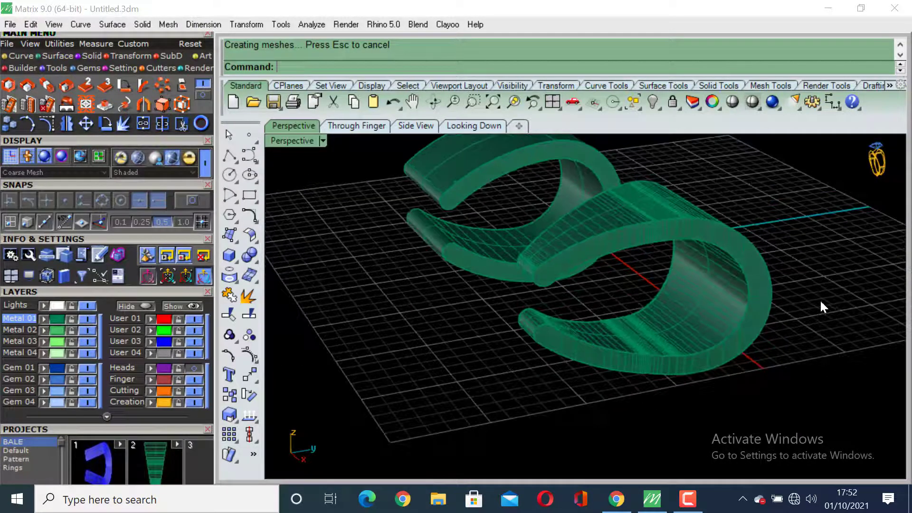
Fillet the rim edge of the solid's positive X side face with FilletEdge at radius 0.5
{"action": "right_click_drag", "start_coordinate": [821, 306], "coordinate": [863, 309]}
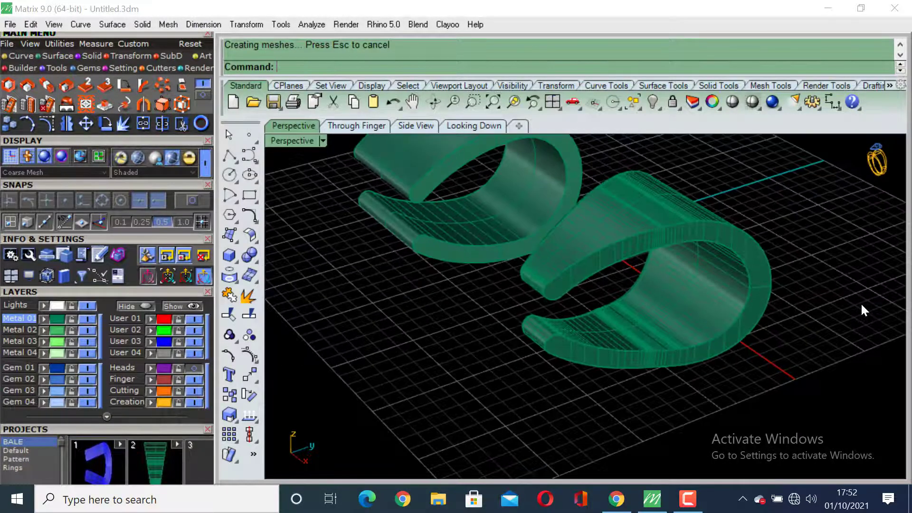
{"action": "left_click", "coordinate": [670, 244]}
{"action": "left_click", "coordinate": [855, 233]}
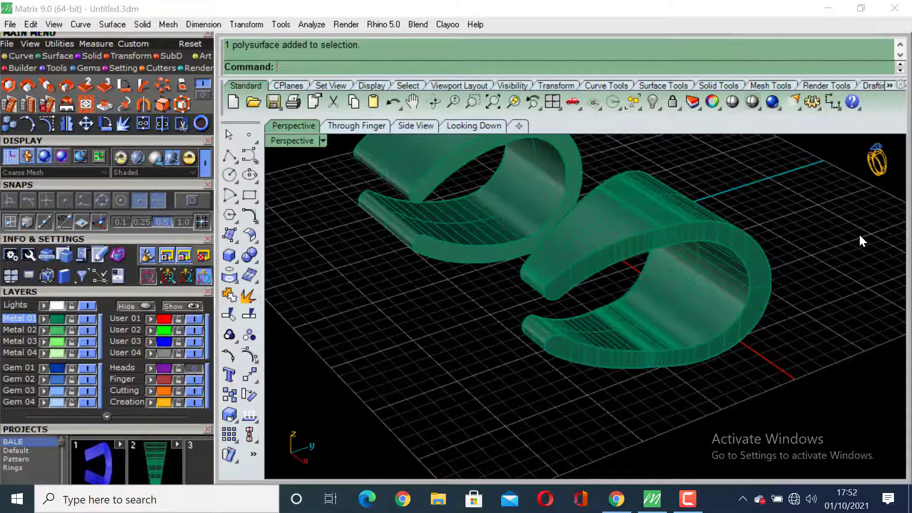
{"action": "type", "text": "FilletEdge"}
{"action": "key", "text": "Return"}
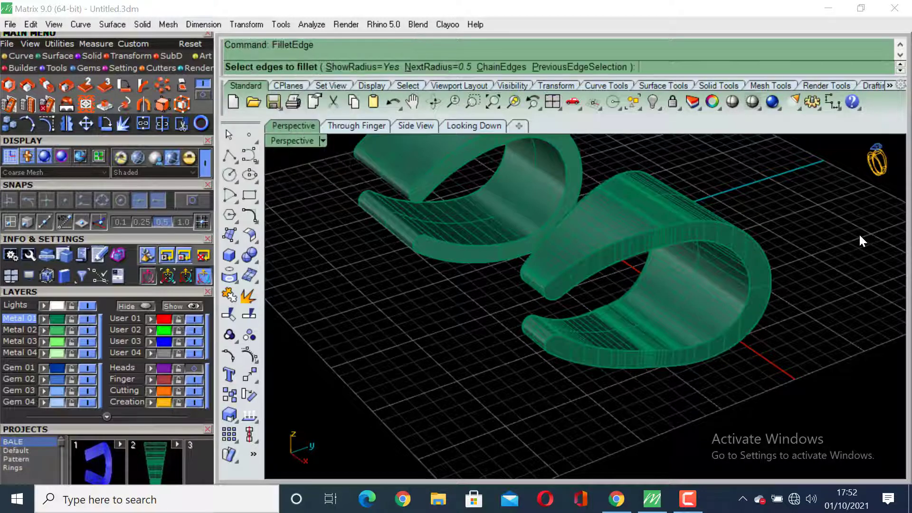
{"action": "left_click", "coordinate": [704, 226]}
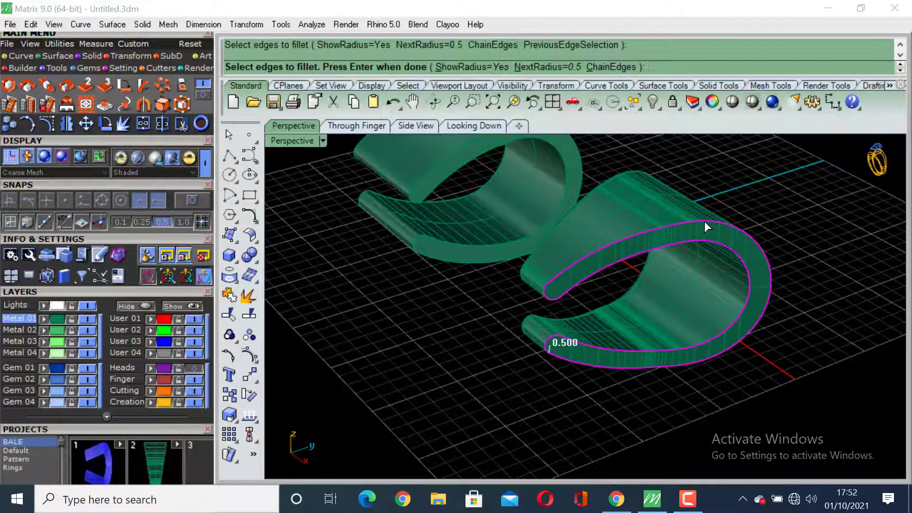
{"action": "key", "text": "Return"}
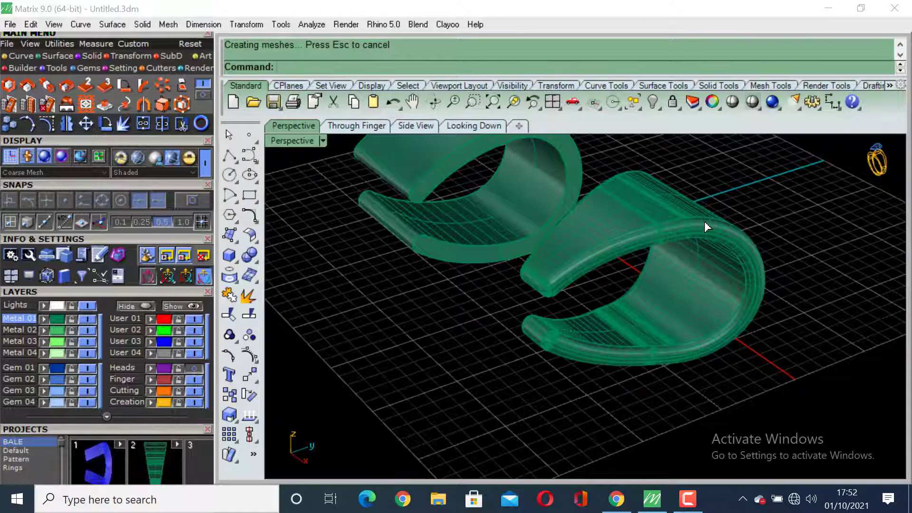
Save the filleted bale into slot 3 of the BALE project
{"action": "scroll", "coordinate": [746, 230], "scroll_direction": "up", "scroll_amount": 8}
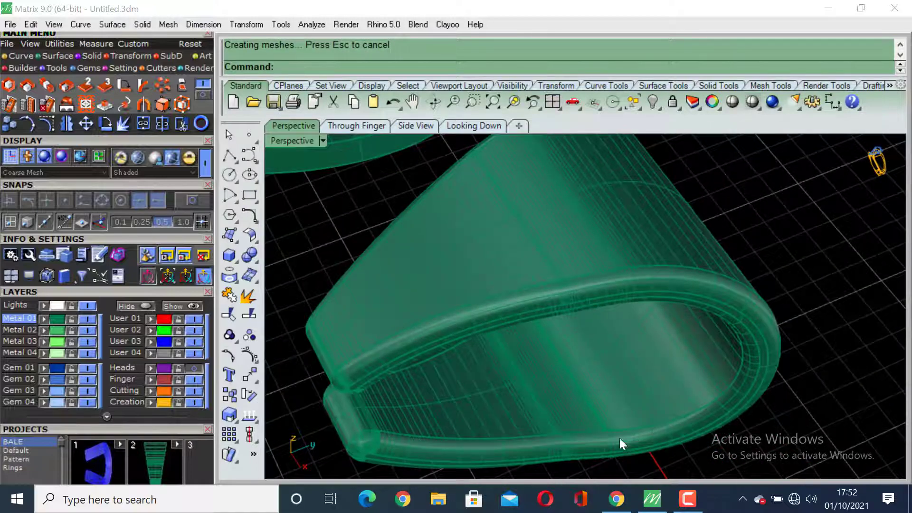
{"action": "right_click_drag", "start_coordinate": [517, 427], "coordinate": [641, 271]}
{"action": "scroll", "coordinate": [568, 334], "scroll_direction": "down", "scroll_amount": 5}
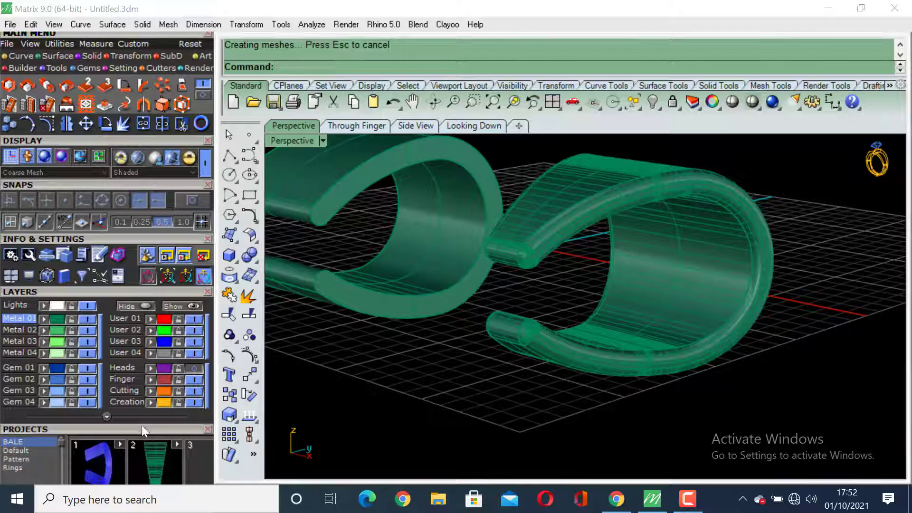
{"action": "left_click_drag", "start_coordinate": [142, 426], "coordinate": [140, 285]}
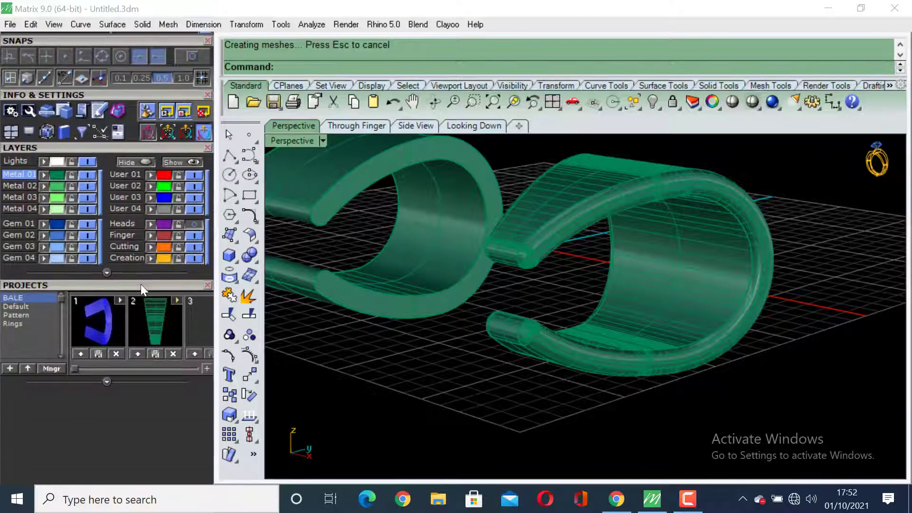
{"action": "left_click", "coordinate": [629, 193]}
{"action": "left_click", "coordinate": [194, 354]}
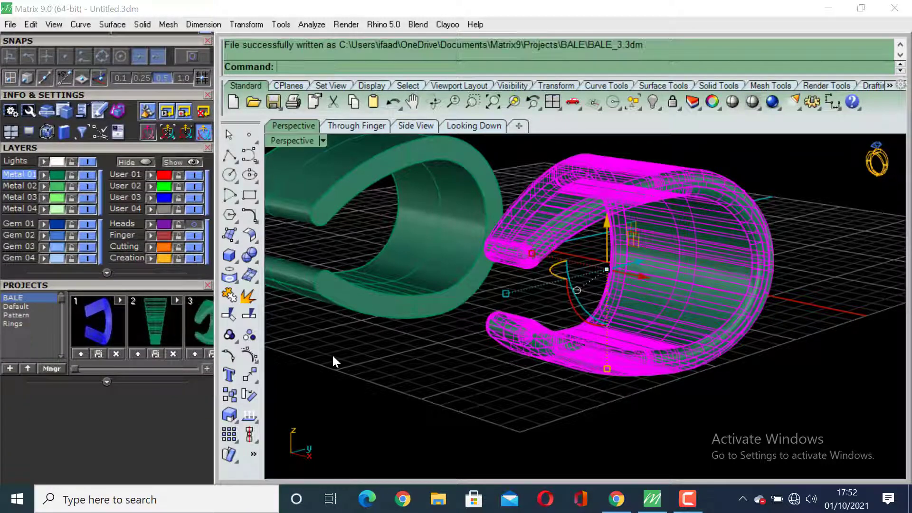
{"action": "left_click", "coordinate": [407, 375]}
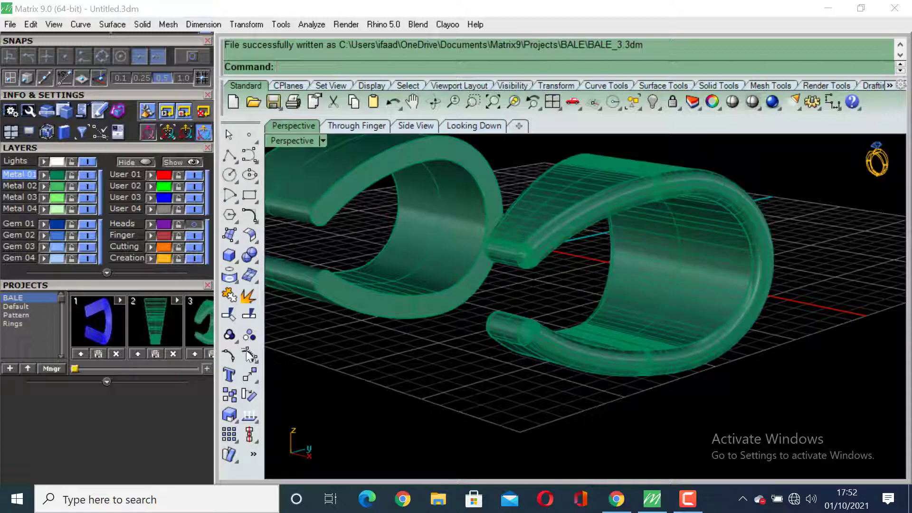
Delete the unmodified band solid and the filleted bale from the scene
{"action": "left_click", "coordinate": [376, 312]}
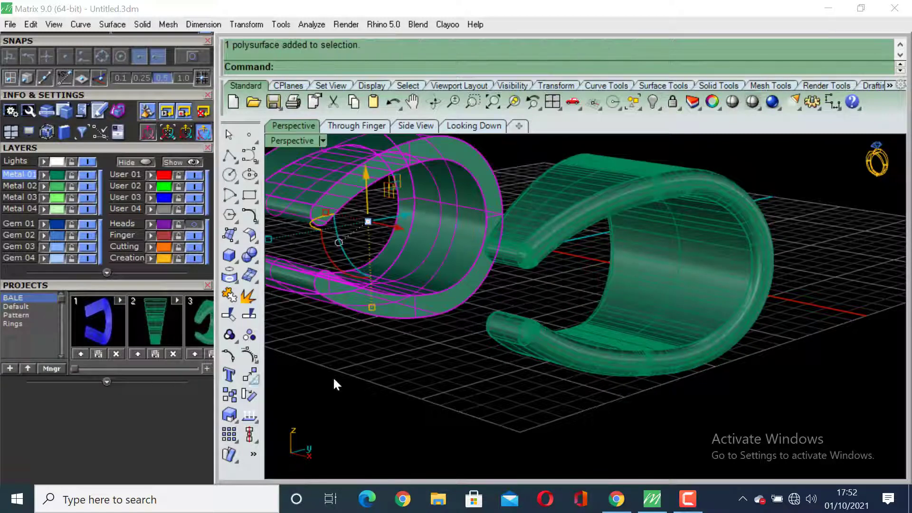
{"action": "key", "text": "Delete"}
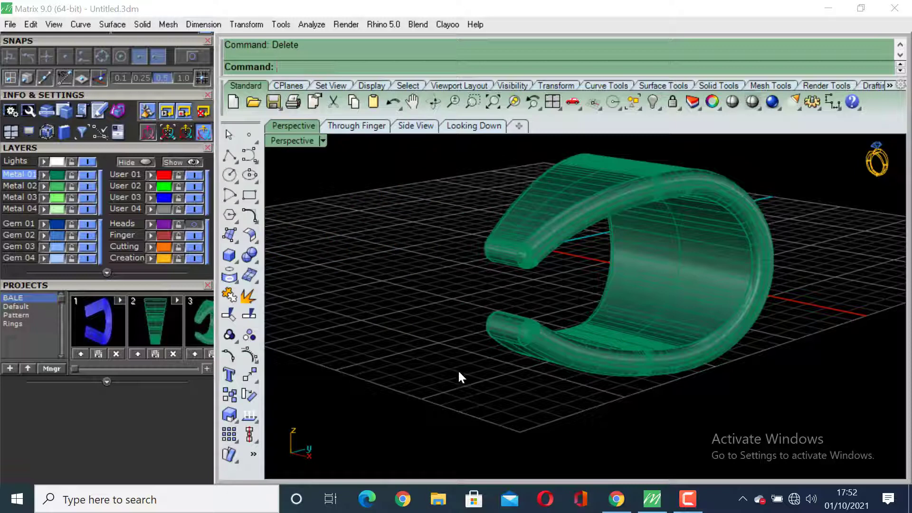
{"action": "left_click", "coordinate": [527, 225]}
{"action": "key", "text": "Delete"}
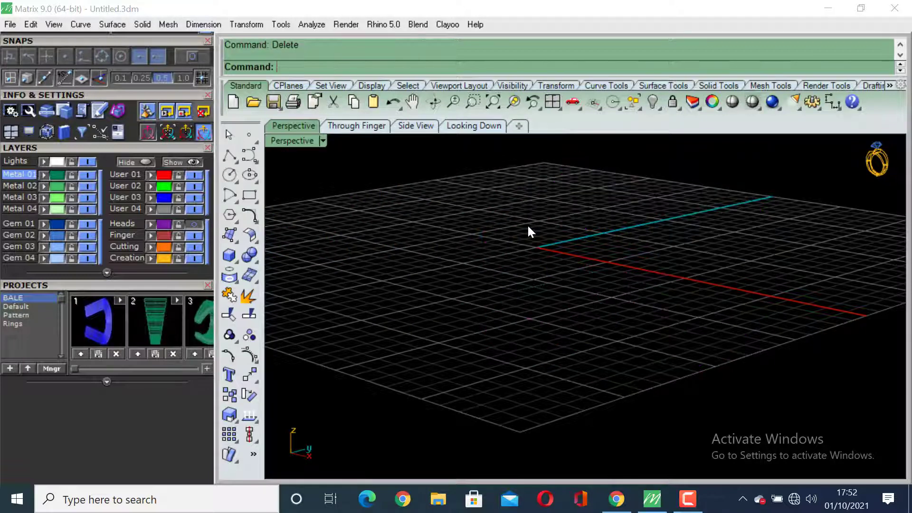
Open the pendant model 20012016.3 from the 20.1.2016 folder without saving the current model
{"action": "left_click", "coordinate": [10, 24]}
{"action": "left_click", "coordinate": [43, 37]}
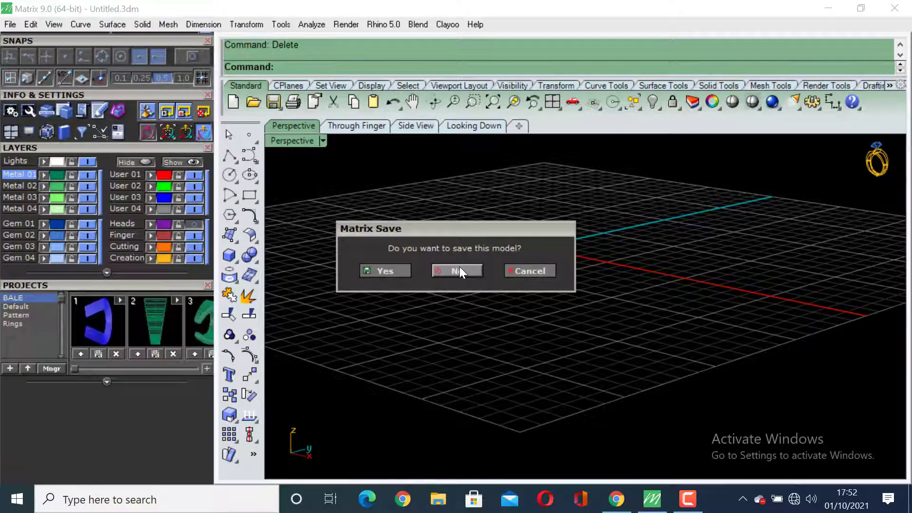
{"action": "left_click", "coordinate": [460, 267]}
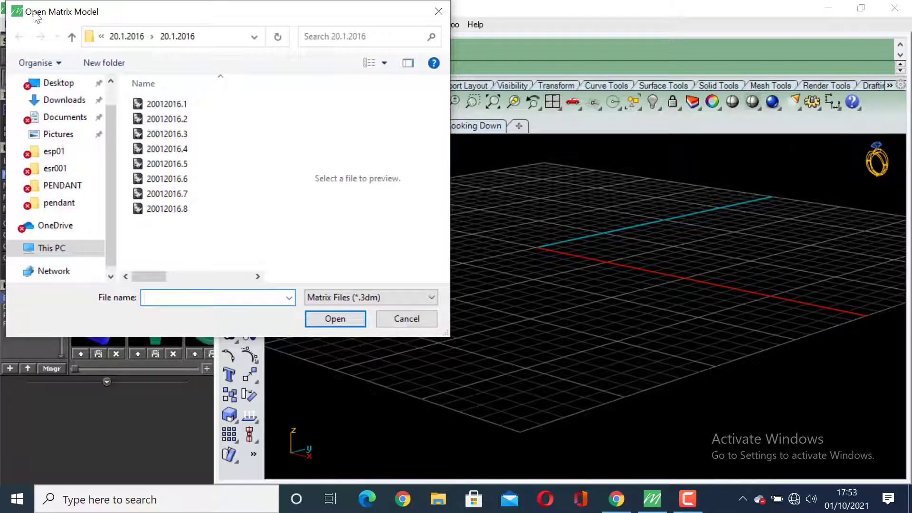
{"action": "left_click", "coordinate": [165, 135]}
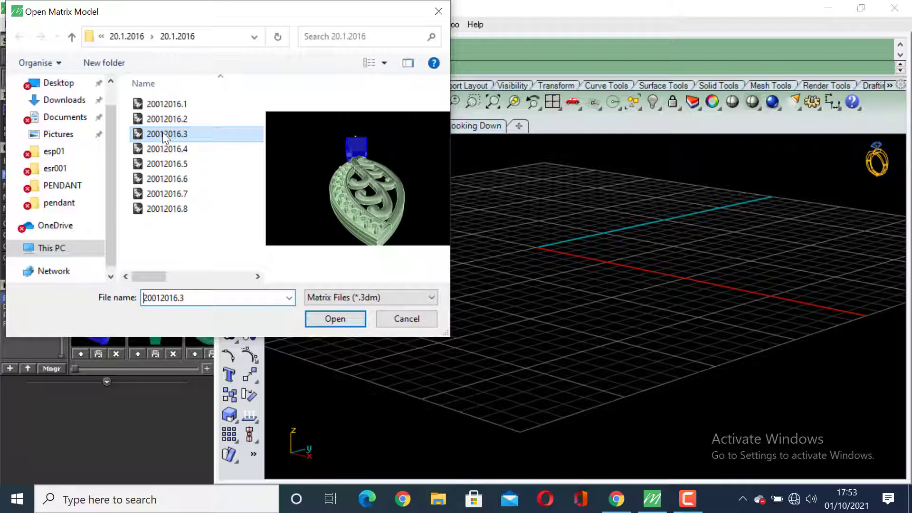
{"action": "left_click", "coordinate": [688, 499]}
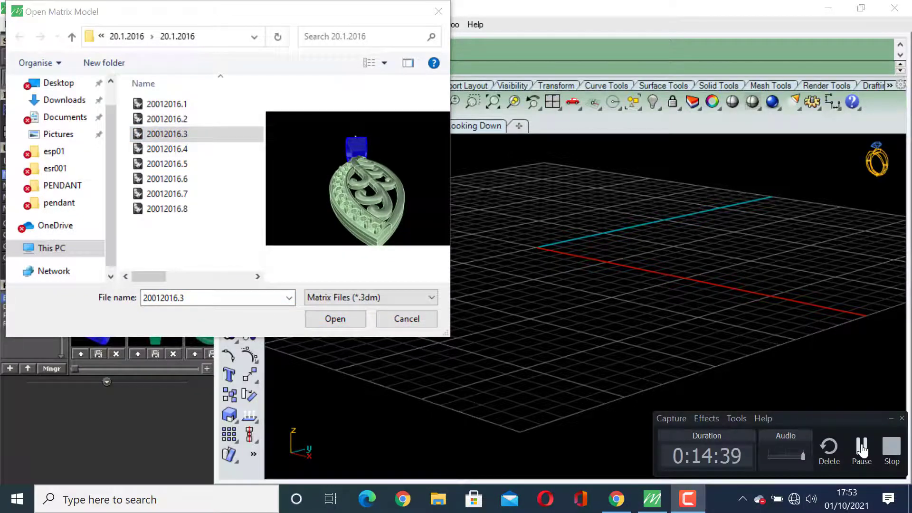
{"action": "left_click", "coordinate": [862, 449]}
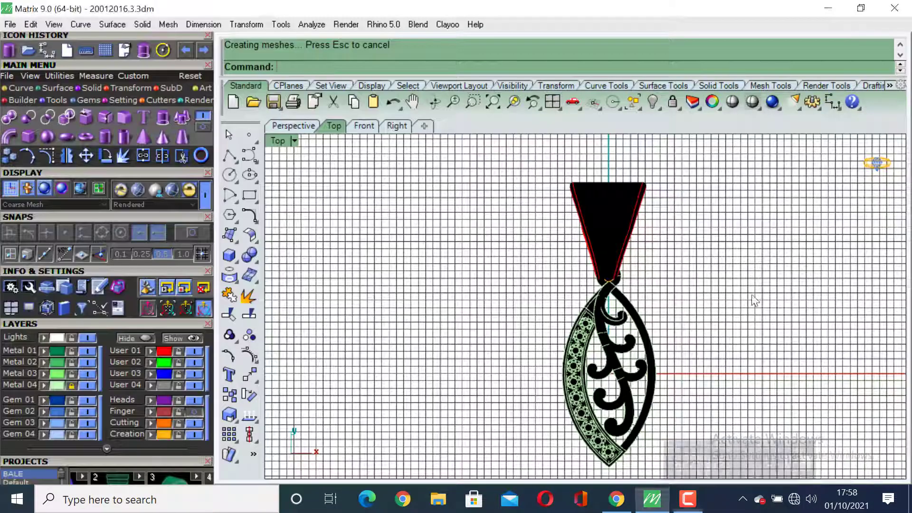
Examine the leaf-shaped pendant and its red tapered bale in a maximized Perspective viewport
{"action": "double_click", "coordinate": [278, 141]}
{"action": "scroll", "coordinate": [760, 193], "scroll_direction": "down", "scroll_amount": 4}
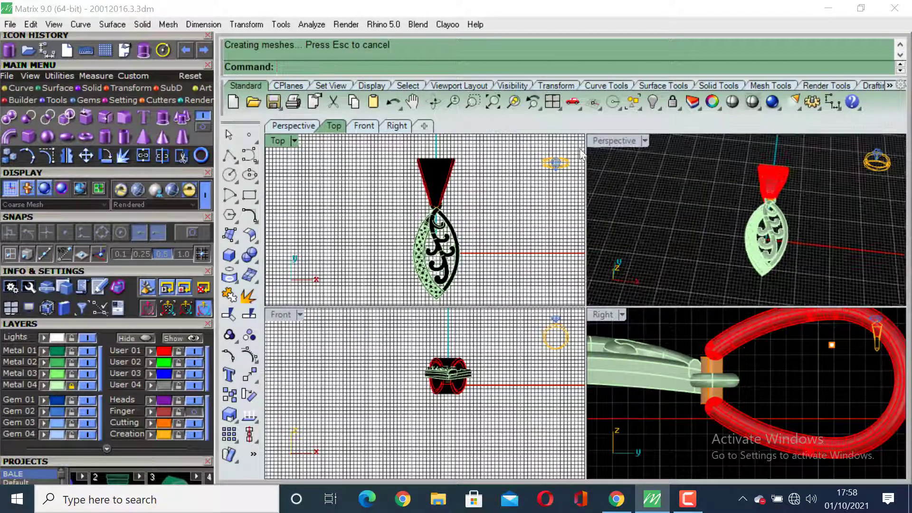
{"action": "double_click", "coordinate": [609, 138]}
{"action": "right_click_drag", "start_coordinate": [708, 293], "coordinate": [734, 357]}
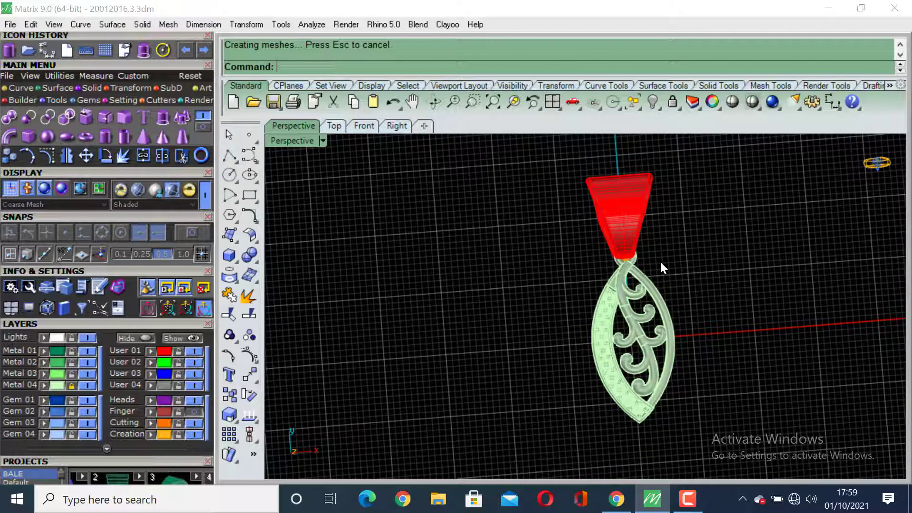
{"action": "scroll", "coordinate": [664, 270], "scroll_direction": "up", "scroll_amount": 1}
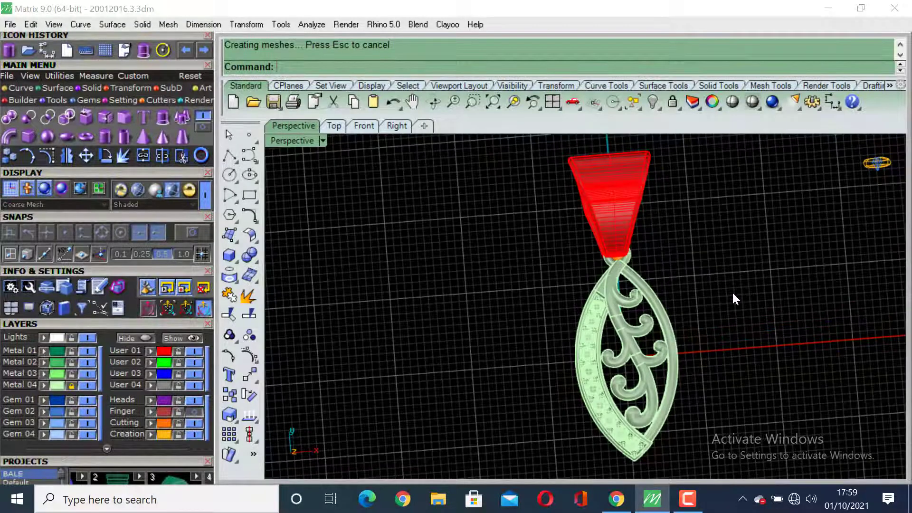
{"action": "right_click_drag", "start_coordinate": [734, 298], "coordinate": [667, 287], "text": "shift"}
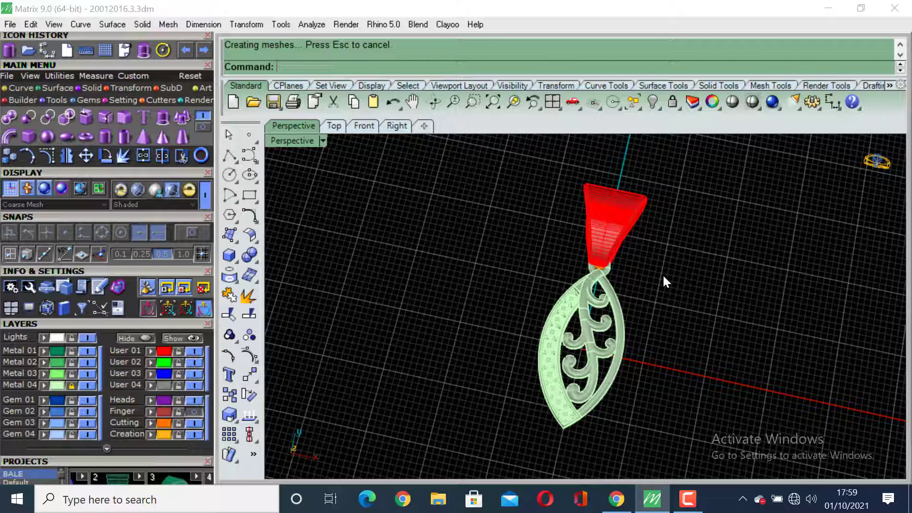
{"action": "mouse_move", "coordinate": [689, 500]}
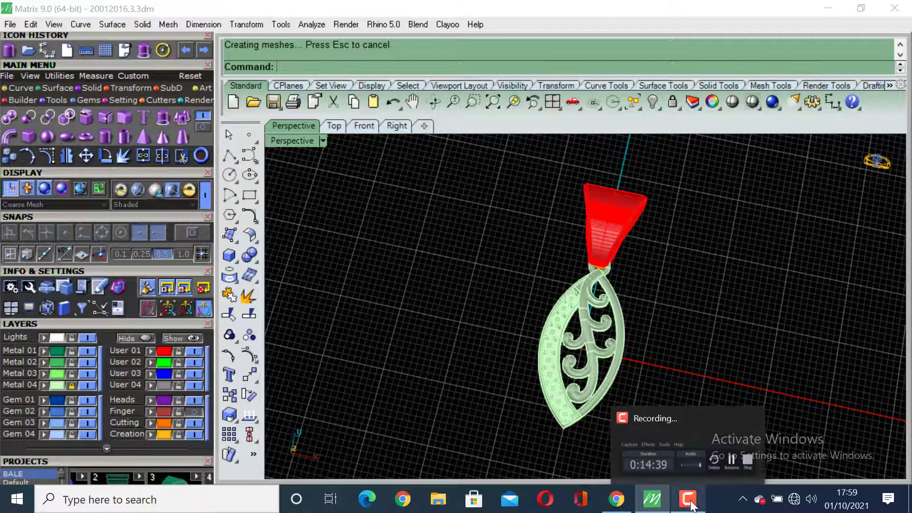
{"action": "left_click", "coordinate": [689, 500]}
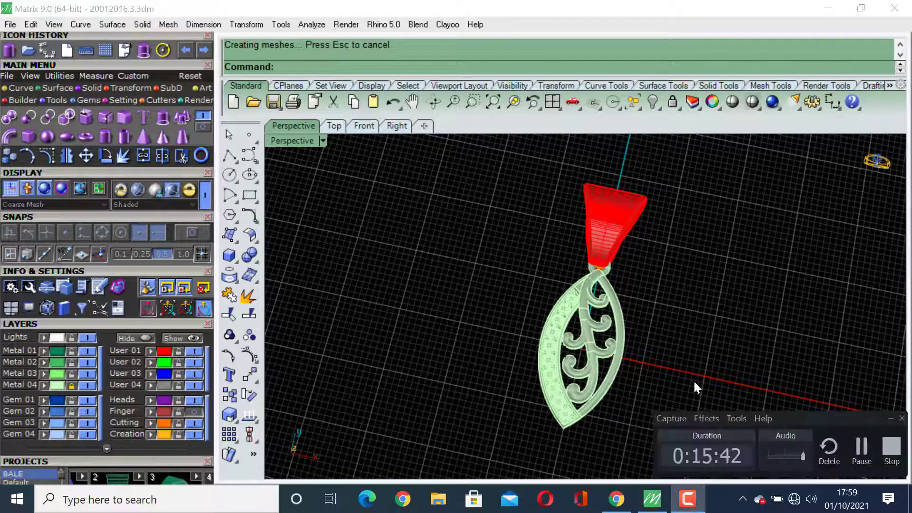